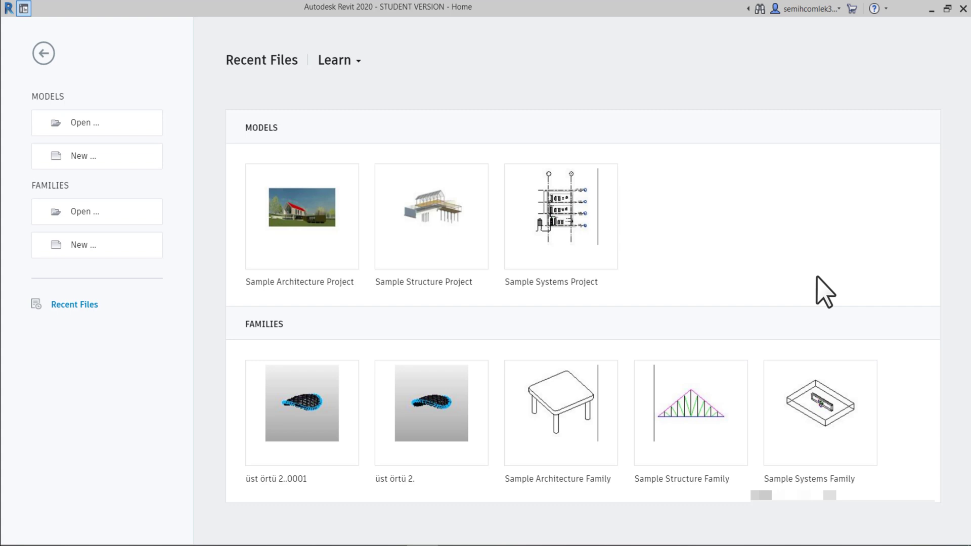
Start a new project from the Architectural Template.
left_click(134, 156)
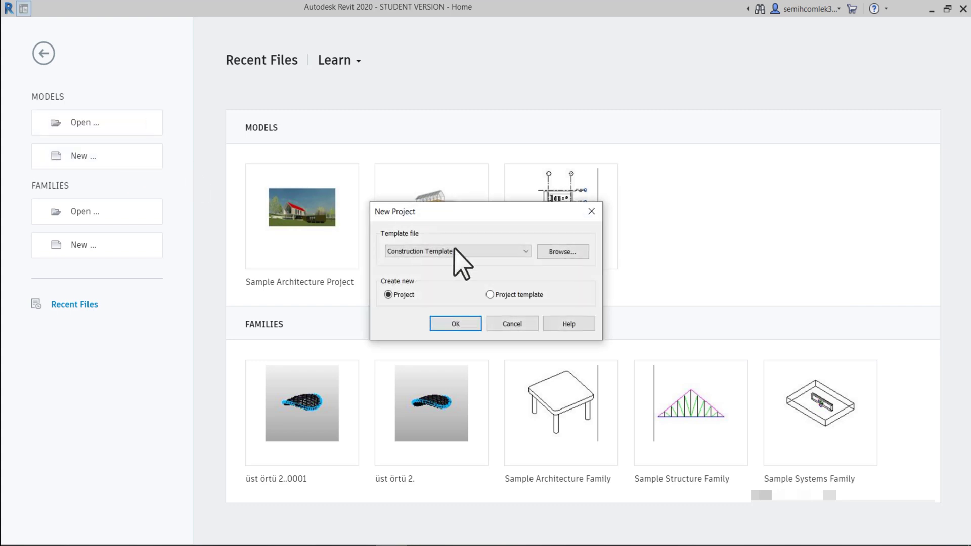
left_click(474, 253)
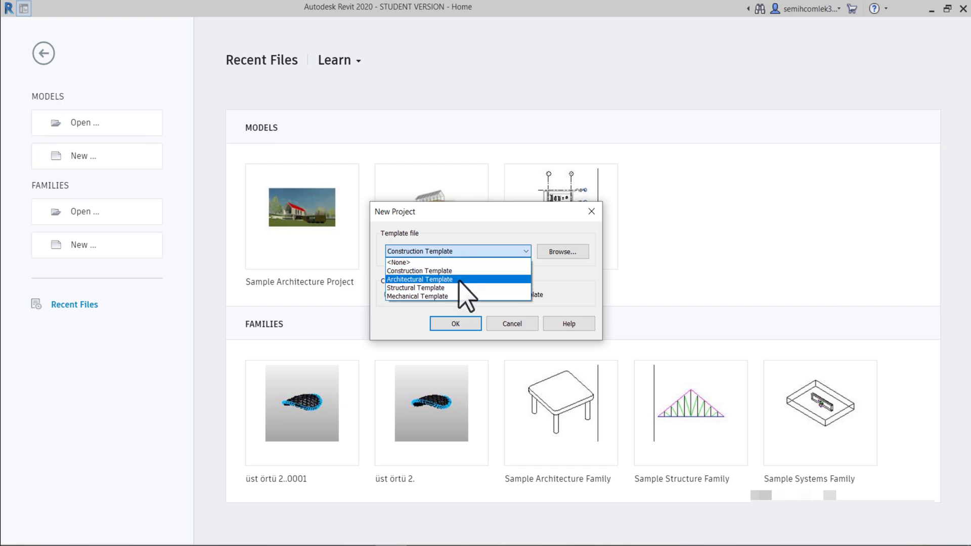
left_click(460, 279)
left_click(460, 325)
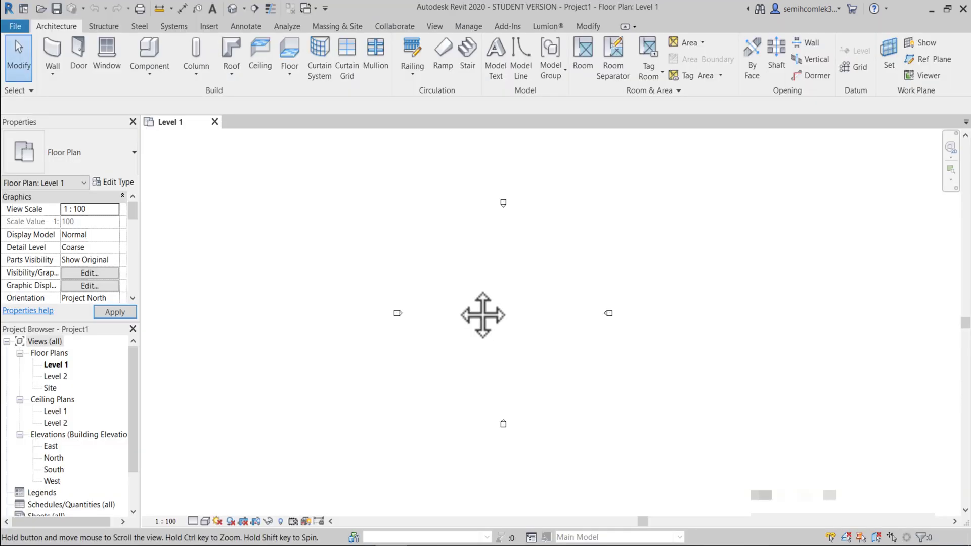
middle_click_drag(483, 315, 462, 309)
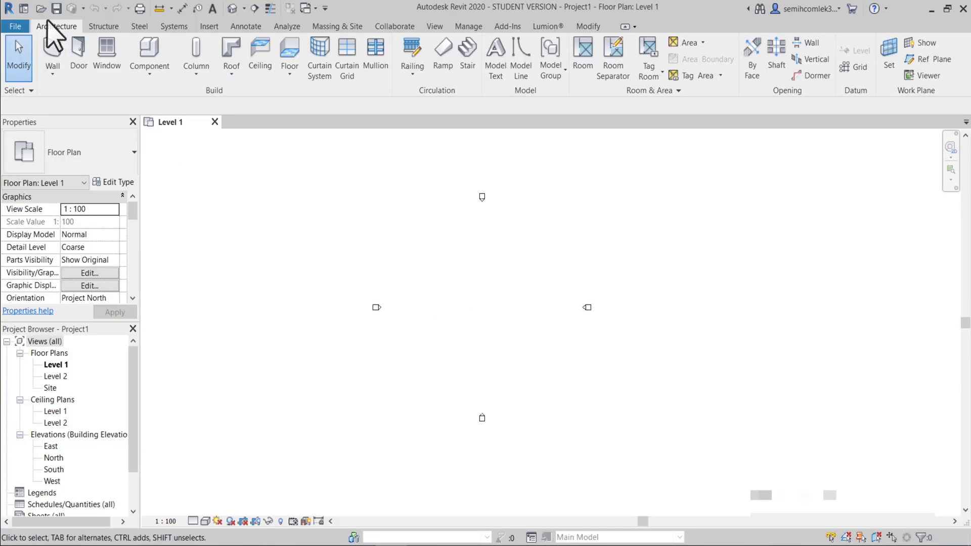
Create a new conceptual mass family from the Mass.rft template.
left_click(15, 30)
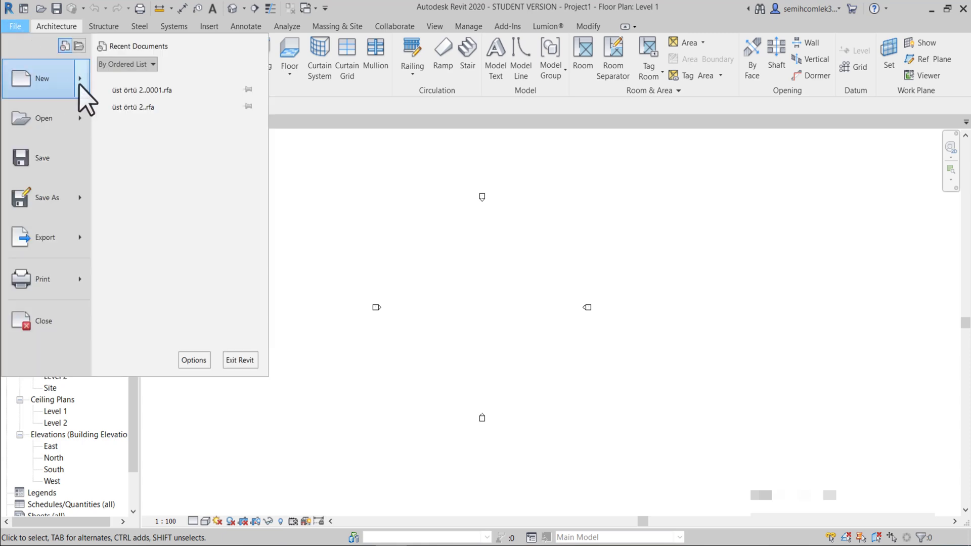
mouse_move(44, 78)
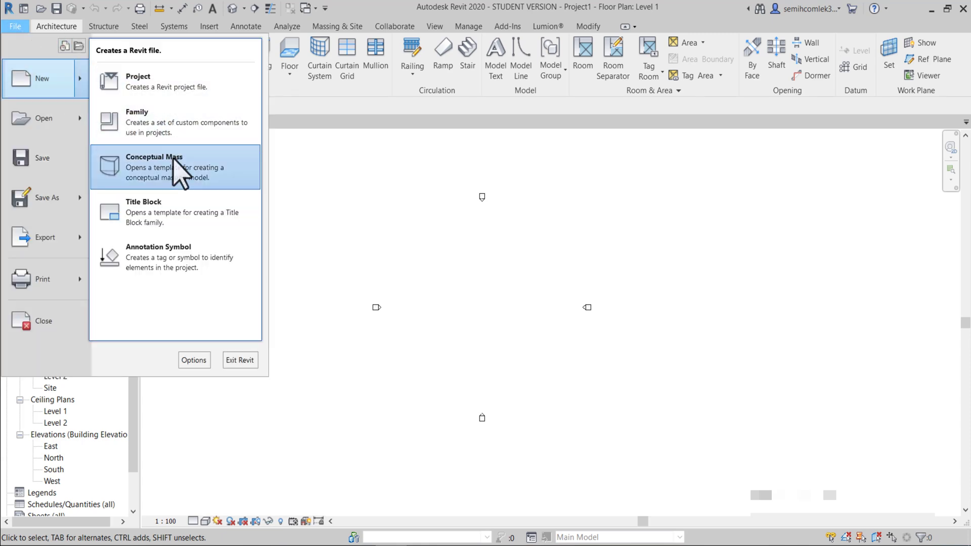
key("Escape")
left_click(372, 176)
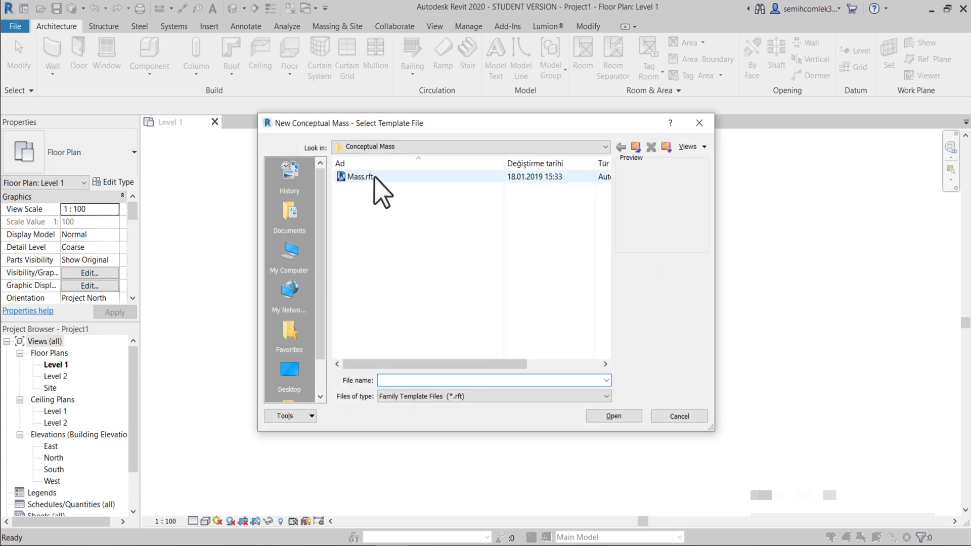
left_click(614, 416)
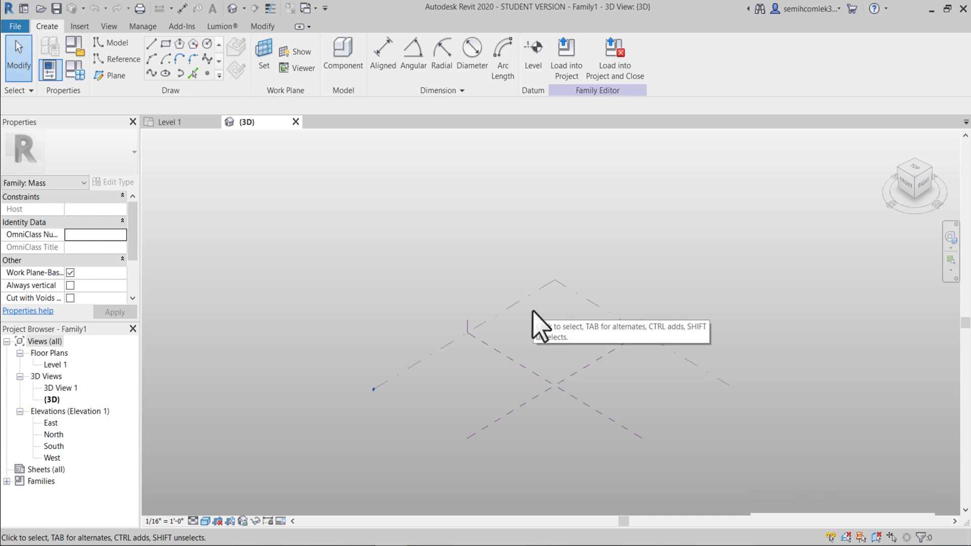
Using UN, set length units to Millimeters with the mm unit symbol.
key("u")
key("n")
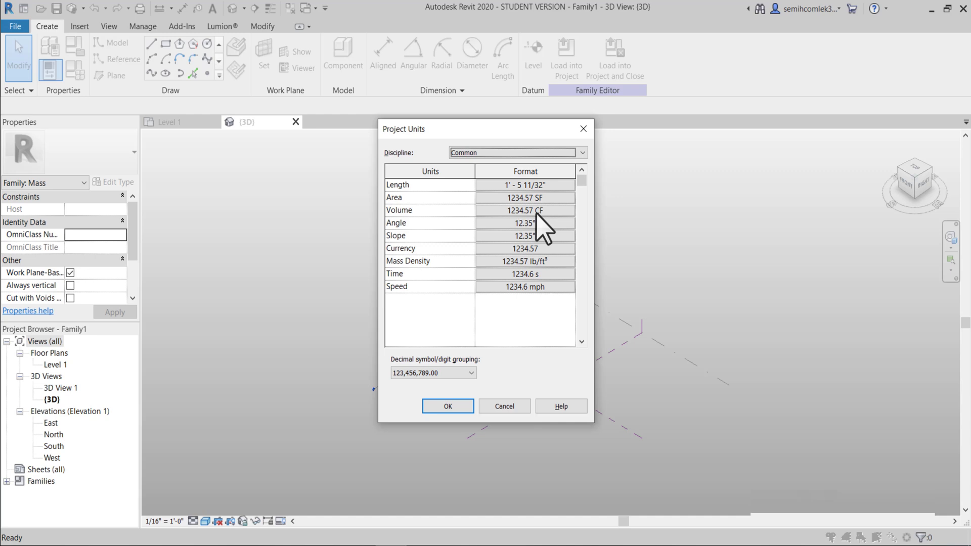
left_click(542, 184)
left_click(541, 207)
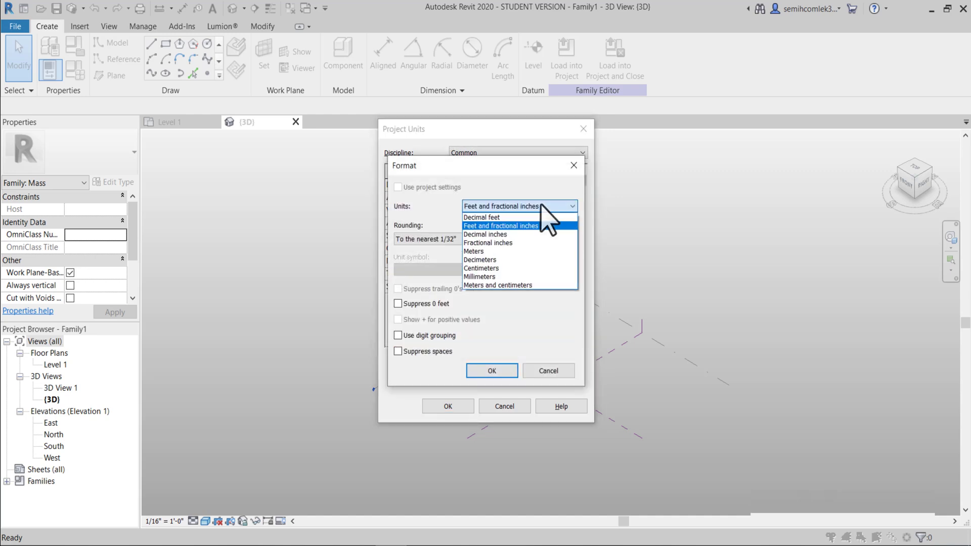
left_click(516, 276)
left_click(441, 270)
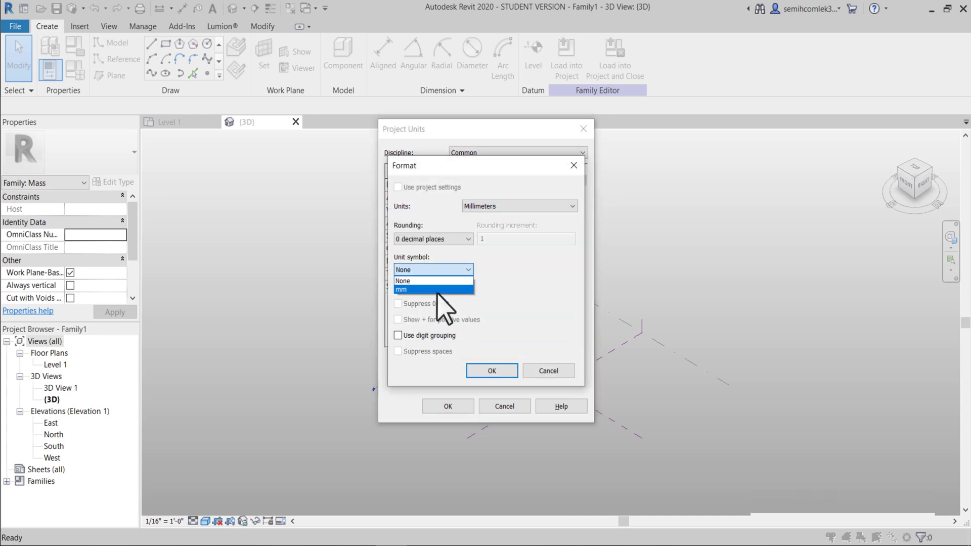
left_click(440, 289)
left_click(491, 372)
left_click(449, 406)
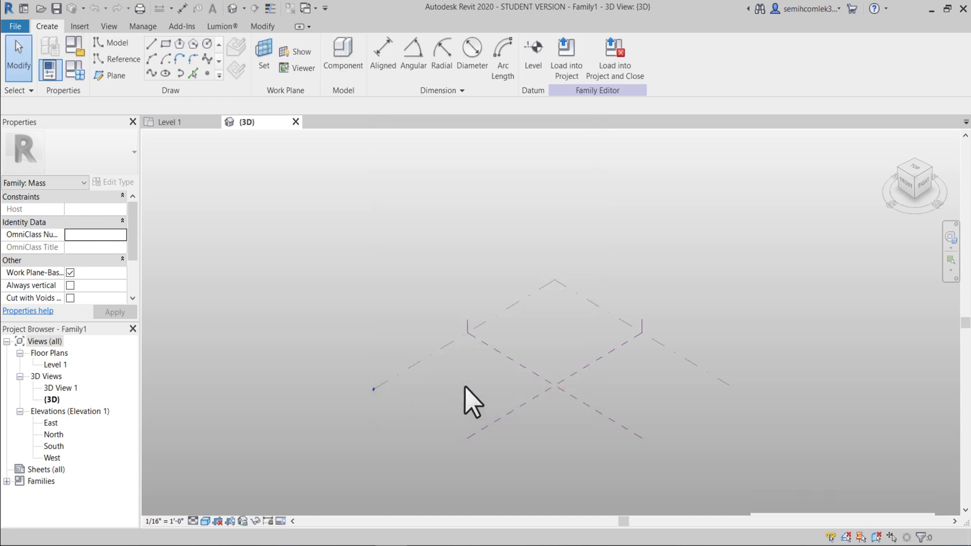
scroll(499, 347, "down", 2)
middle_click_drag(499, 347, 494, 341)
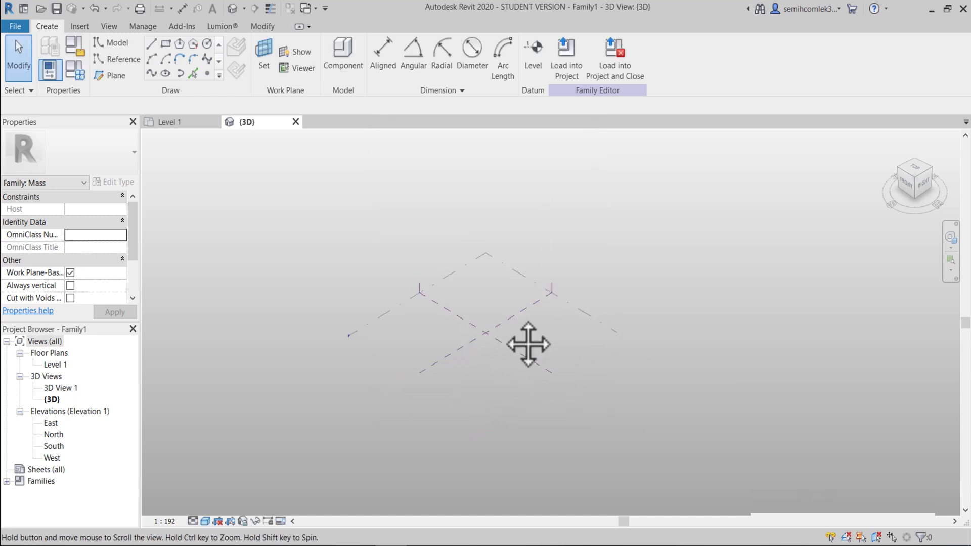
scroll(425, 304, "up", 2)
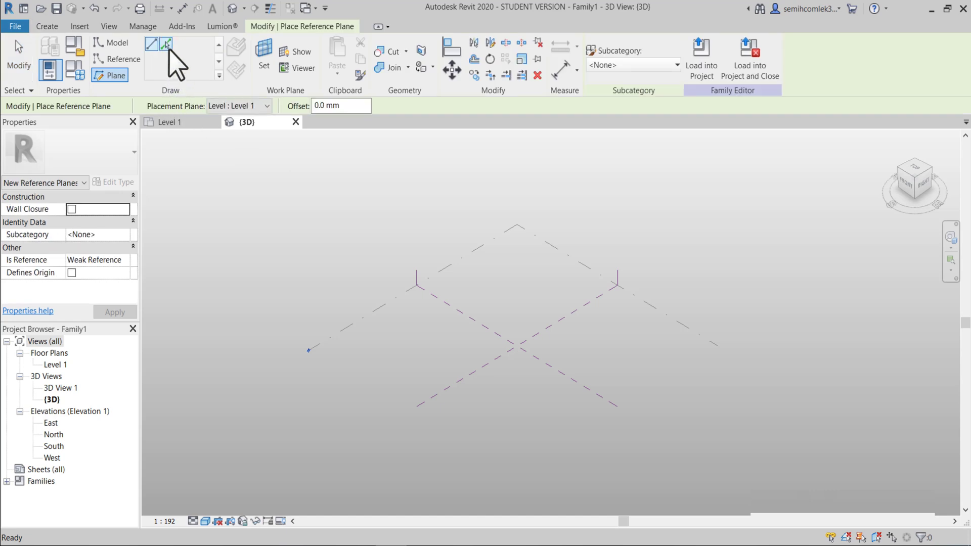
Pick the centre planes to add reference planes offset 10000 mm and 15000 mm on each side.
left_click(166, 45)
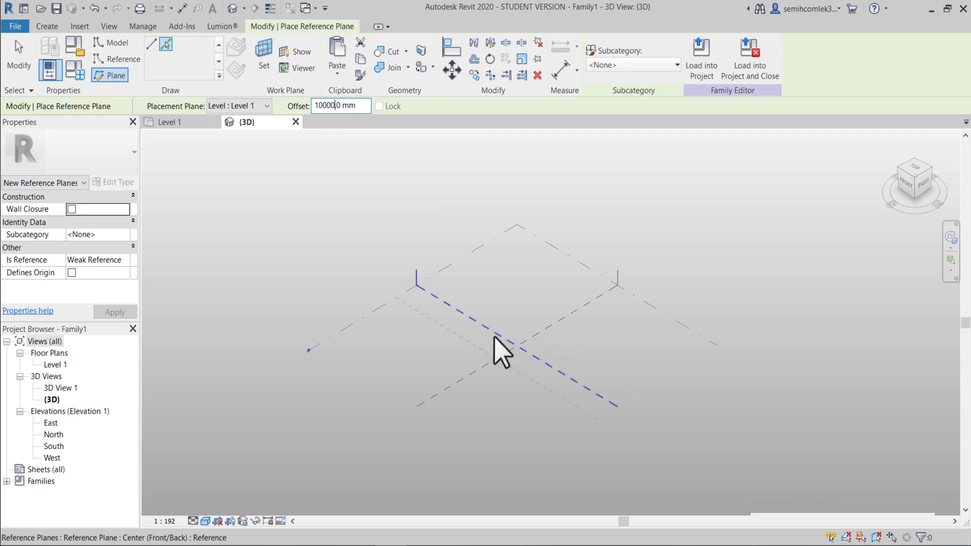
scroll(497, 348, "up", 2)
left_click(497, 348)
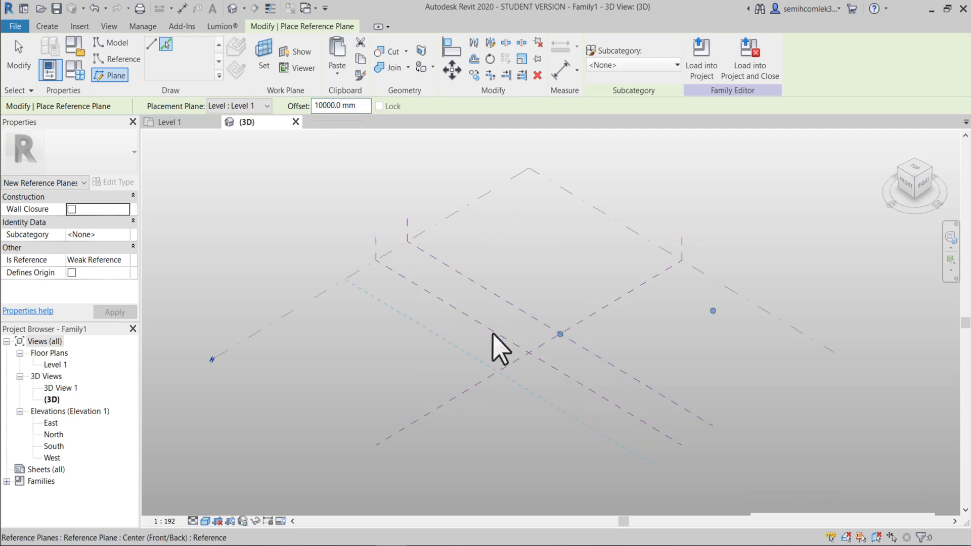
left_click(497, 347)
type("15000")
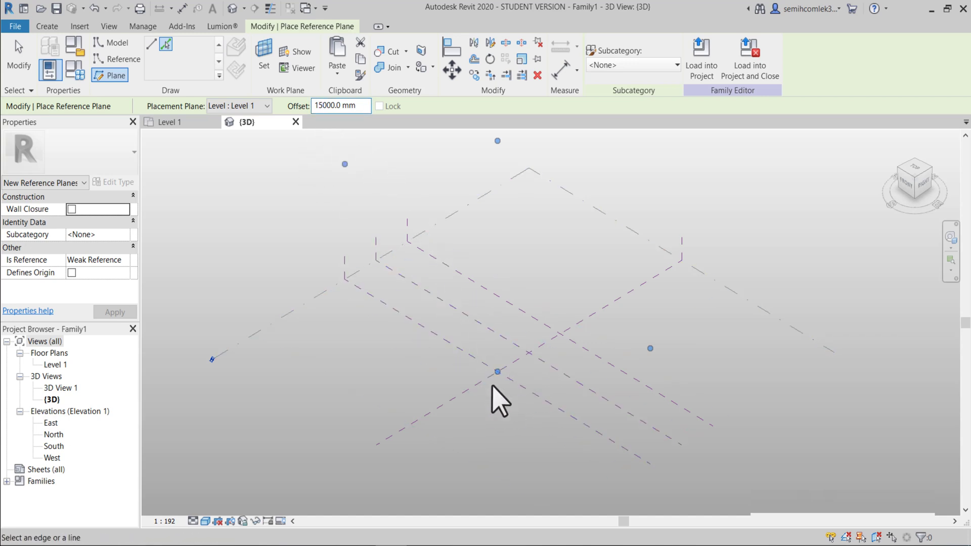
left_click(465, 395)
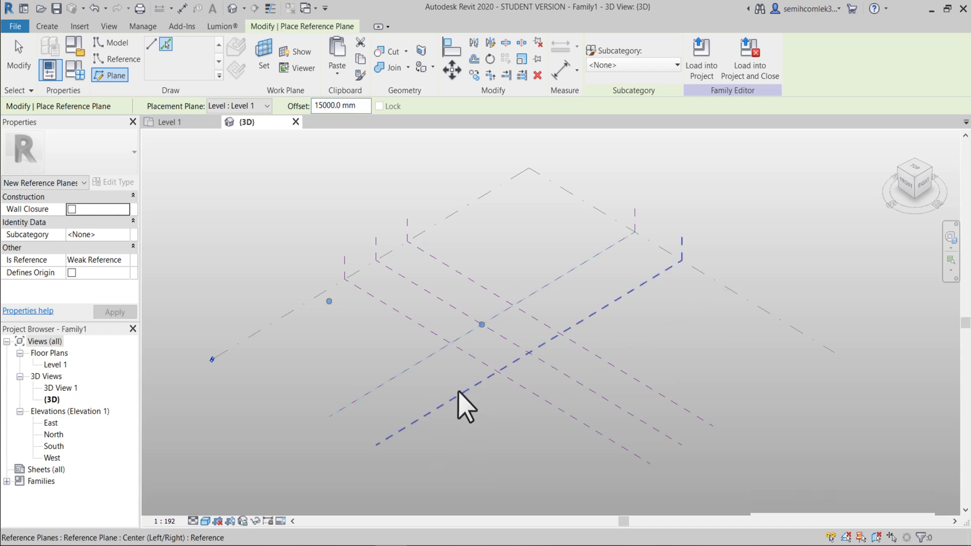
left_click(460, 397)
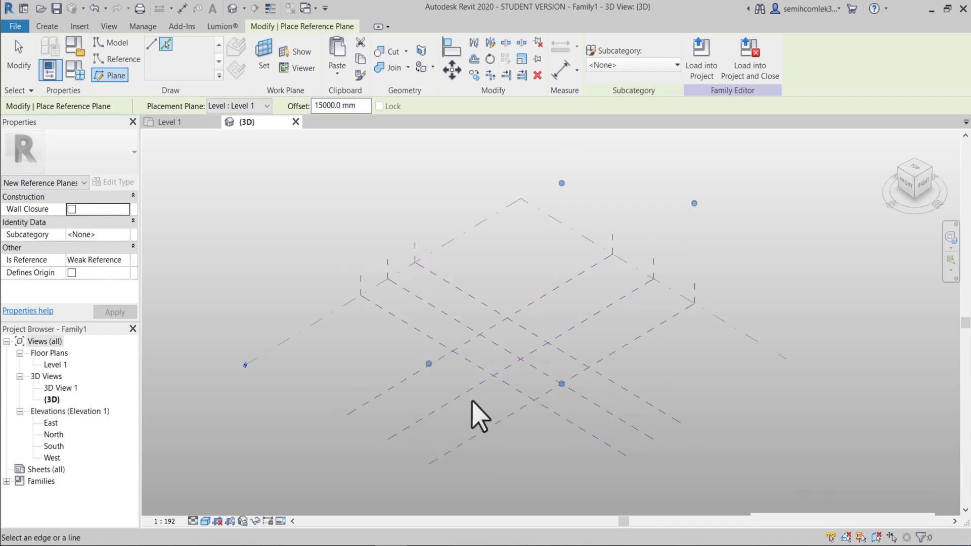
scroll(507, 353, "up", 2)
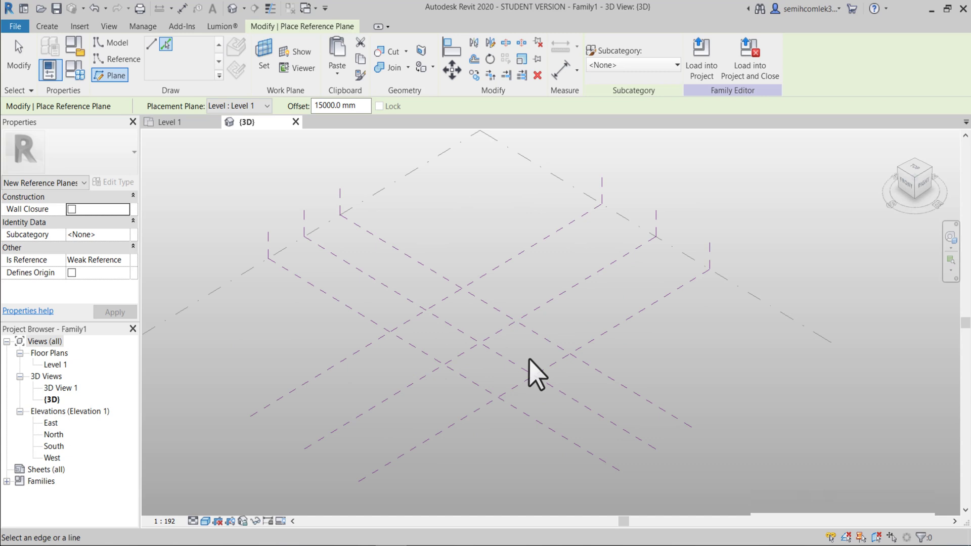
scroll(547, 418, "up", 1)
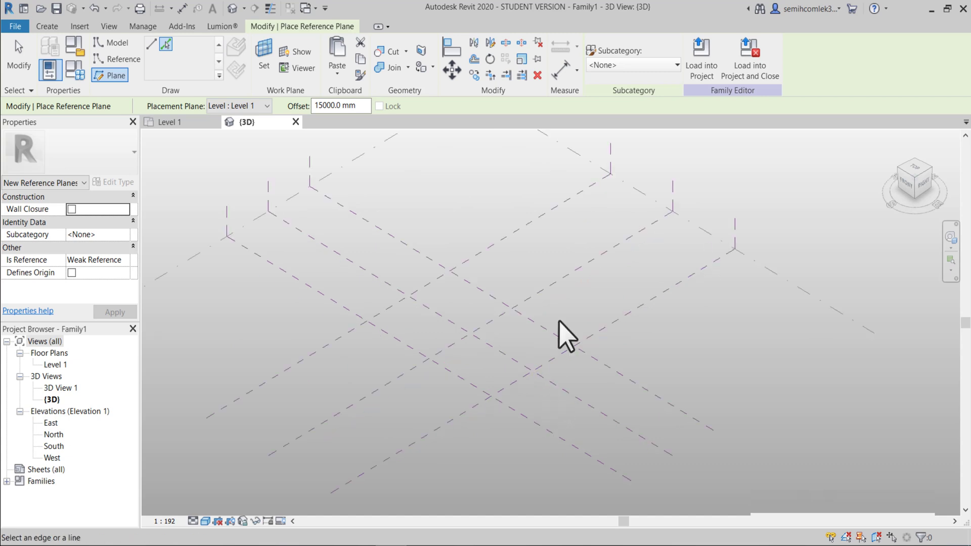
Place chained 10000 mm aligned dimensions between successive reference planes.
left_click(562, 69)
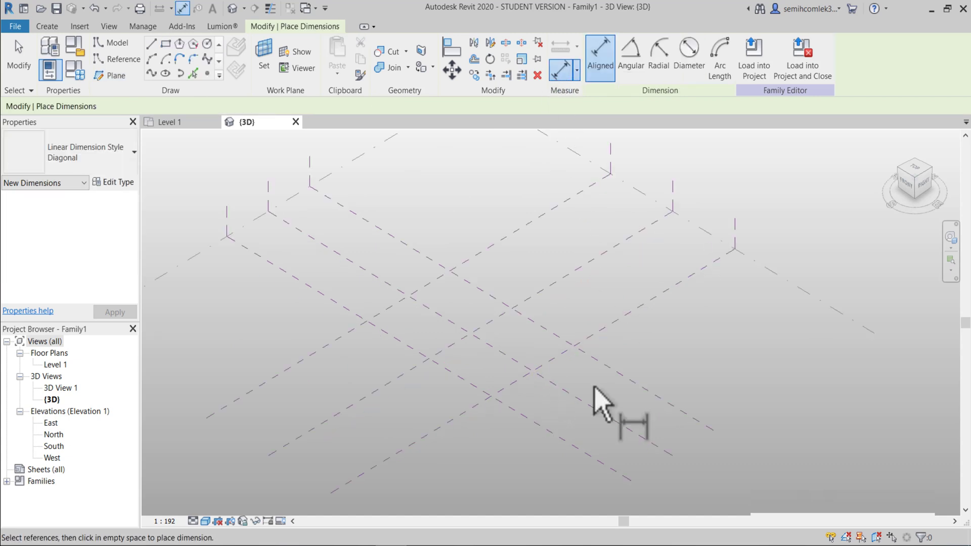
scroll(574, 454, "up", 1)
left_click(575, 447)
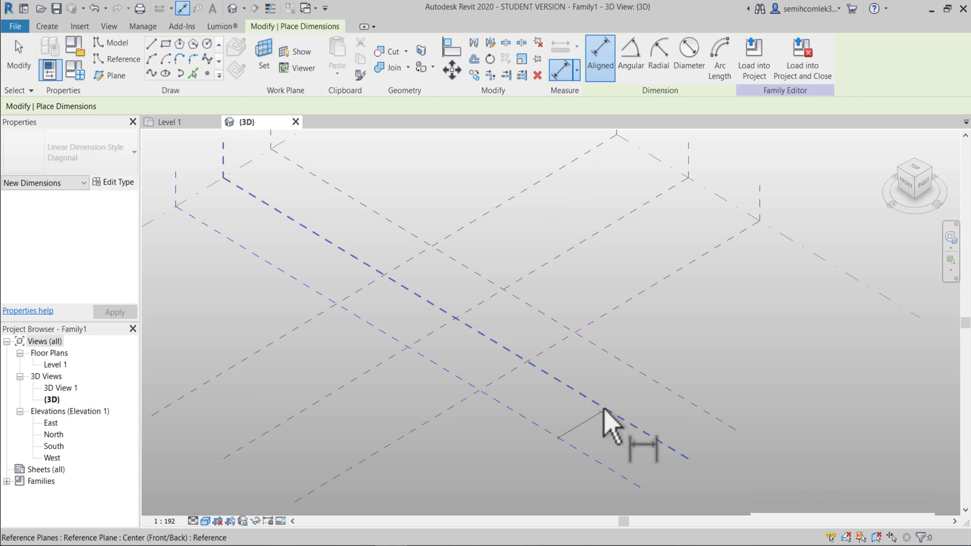
left_click(655, 384)
left_click(700, 369)
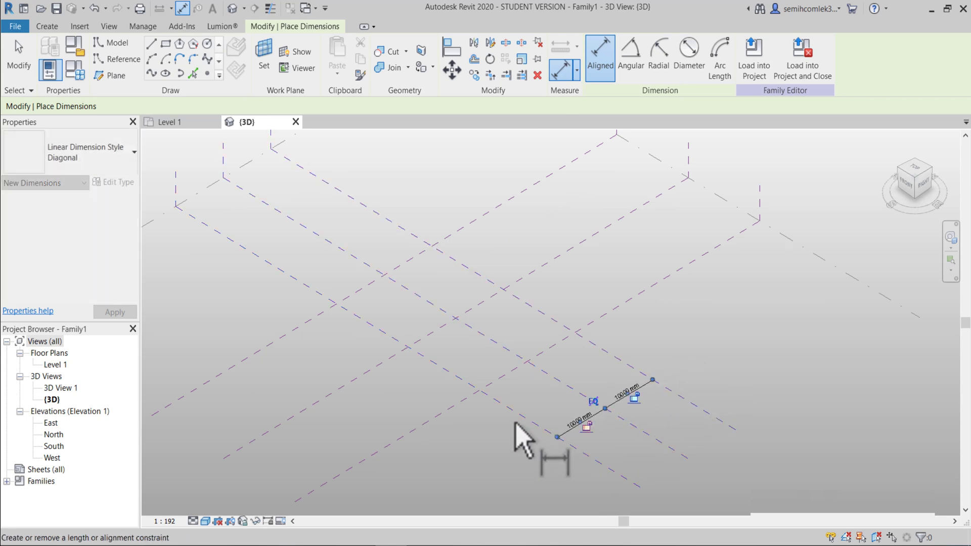
middle_click_drag(516, 439, 662, 402)
left_click(379, 339)
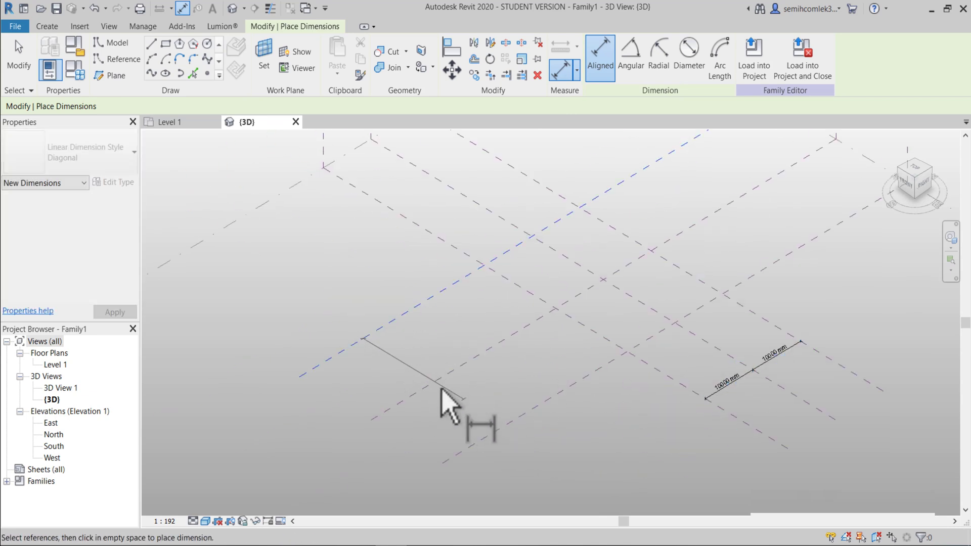
left_click(459, 384)
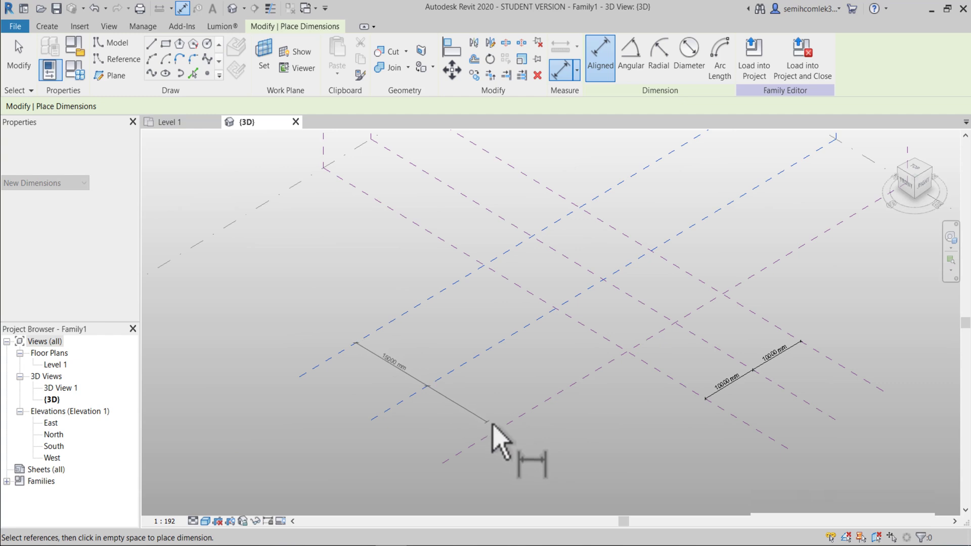
left_click(516, 417)
left_click(536, 449)
Add the overall 30000 mm and 20000 mm dimensions across the grid.
left_click(328, 358)
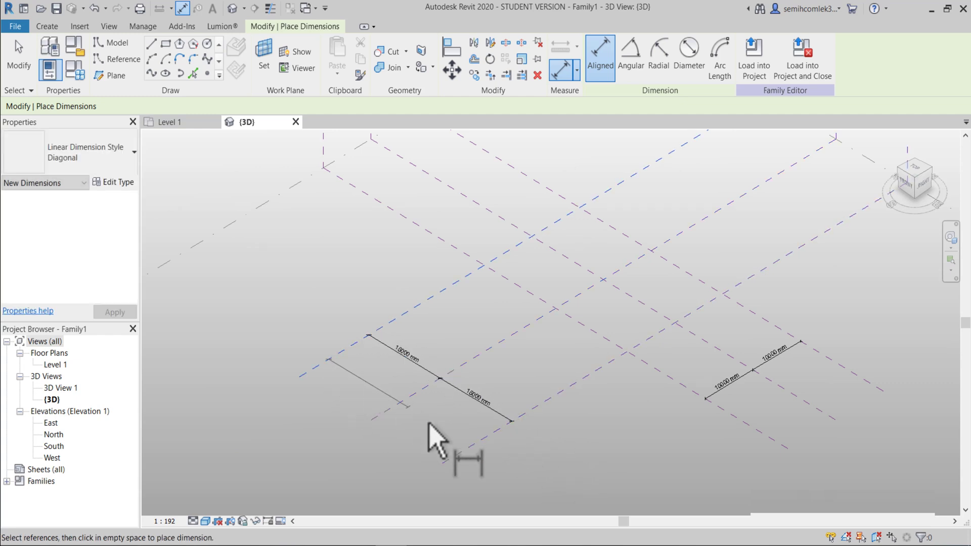
left_click(477, 466)
left_click(500, 477)
middle_click_drag(693, 511, 685, 460)
left_click(687, 436)
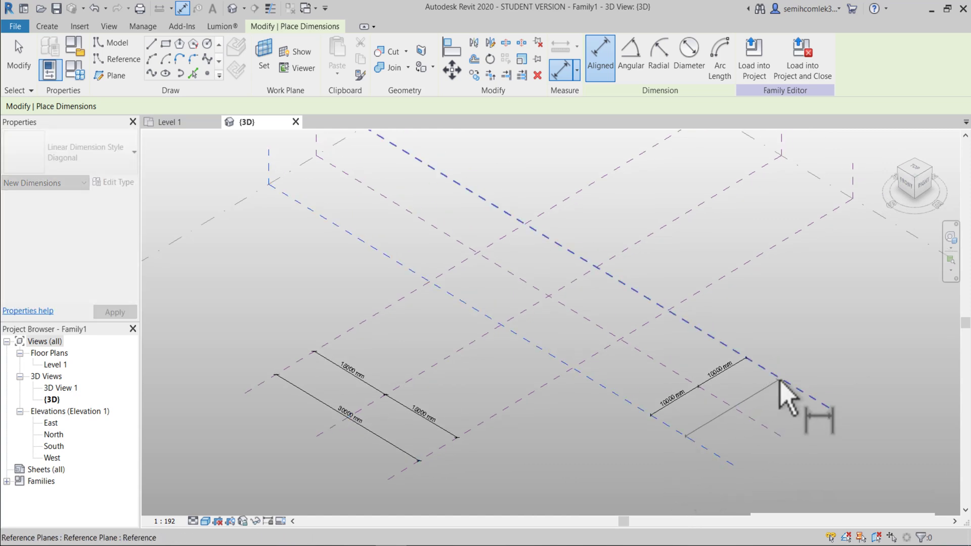
left_click(780, 383)
left_click(797, 376)
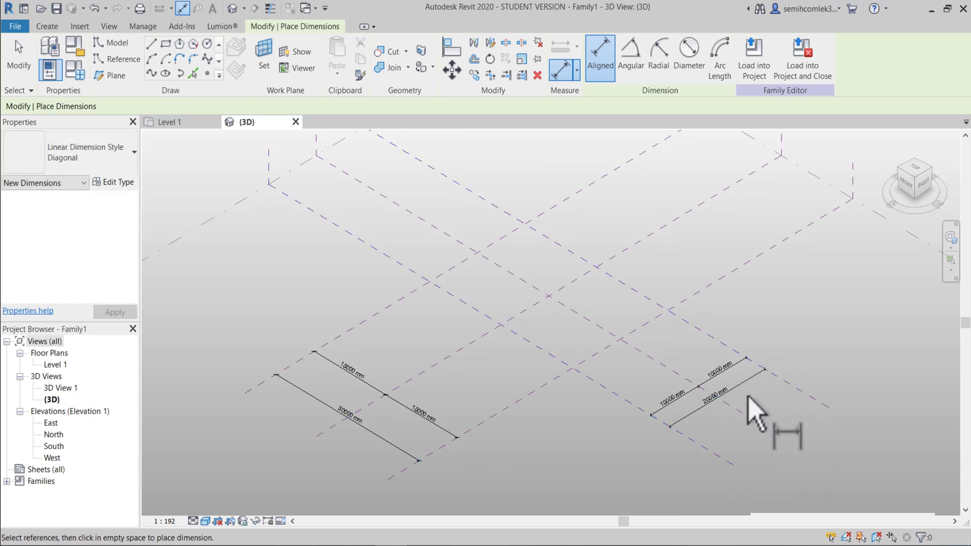
key("Escape")
key("Escape")
middle_click_drag(748, 397, 722, 401)
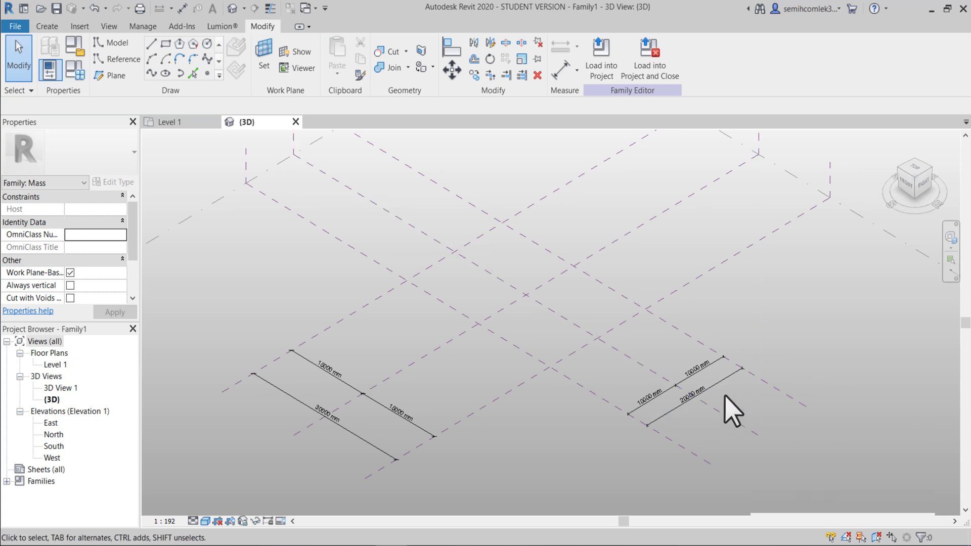
Label the 20000 mm dimension with a new instance parameter 'genişlik'.
left_click(679, 416)
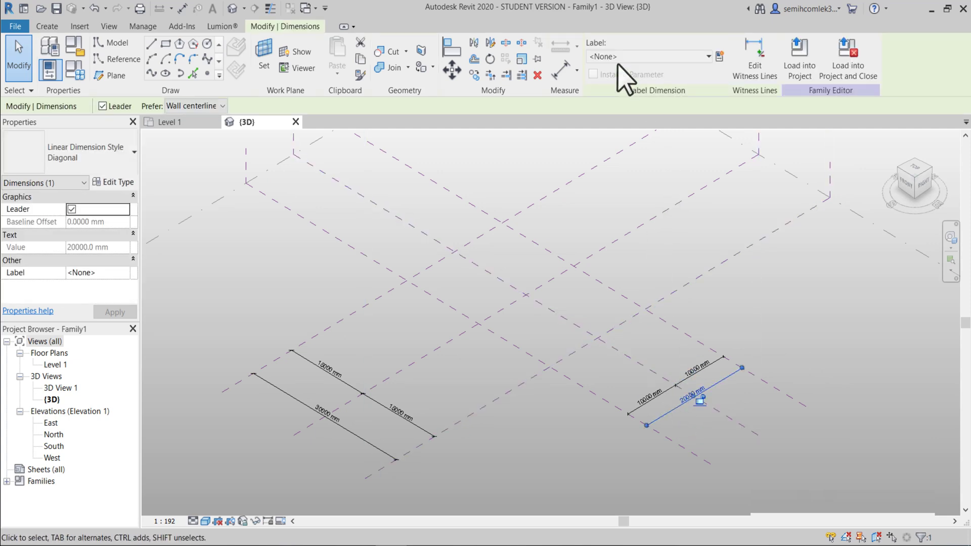
left_click(706, 57)
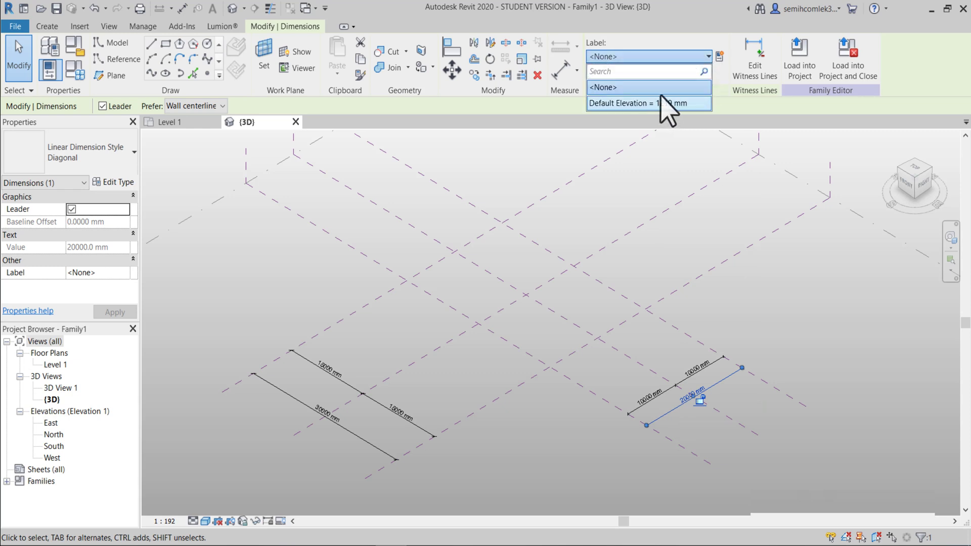
left_click(719, 57)
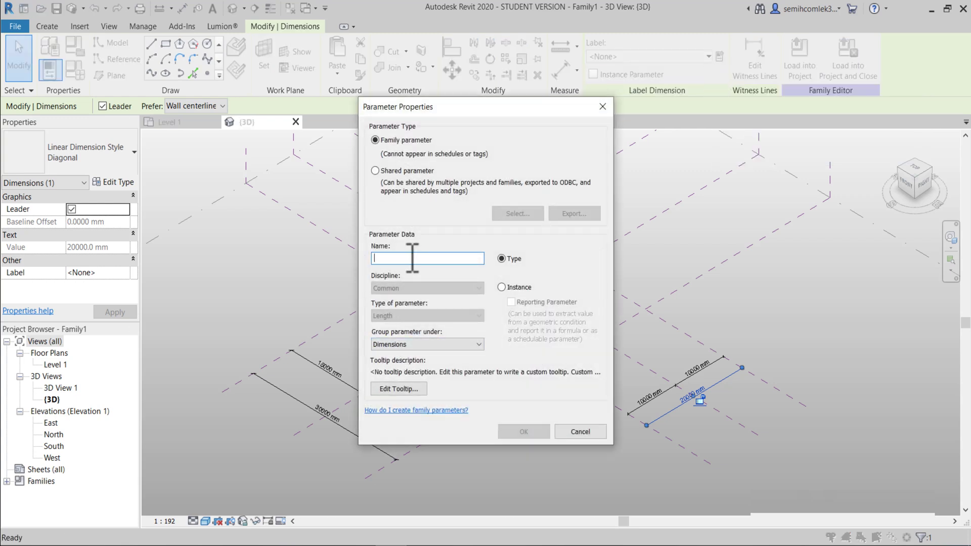
type("genişlik")
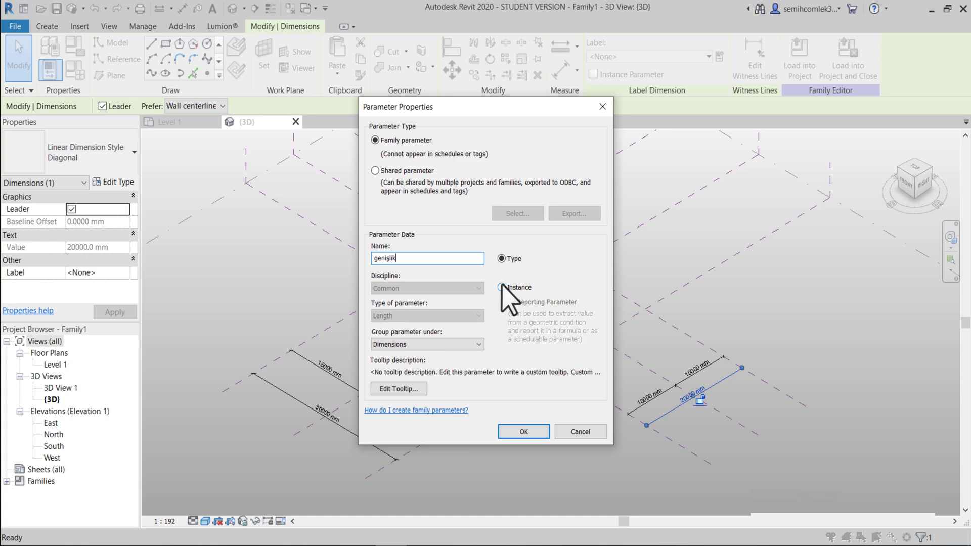
left_click(502, 287)
left_click(523, 431)
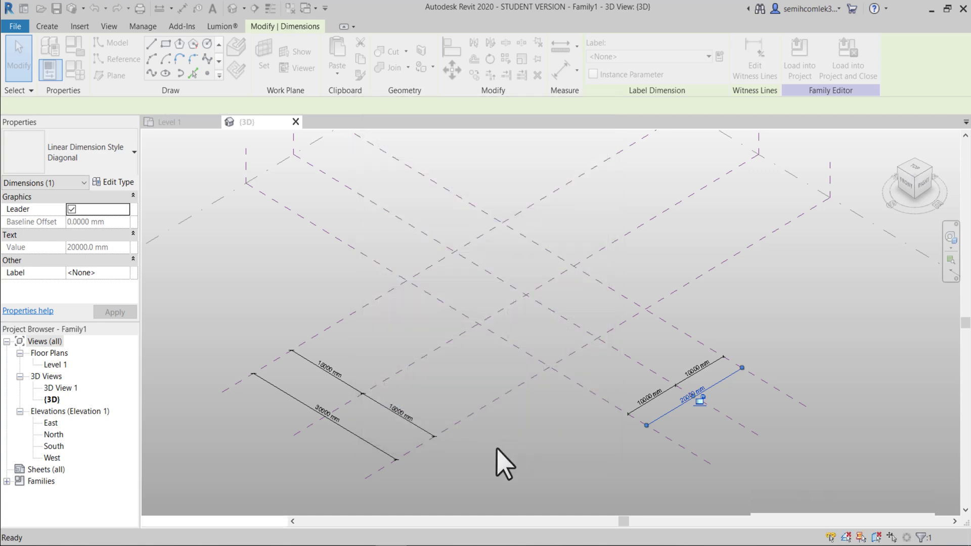
key("Escape")
key("Escape")
scroll(287, 440, "up", 1)
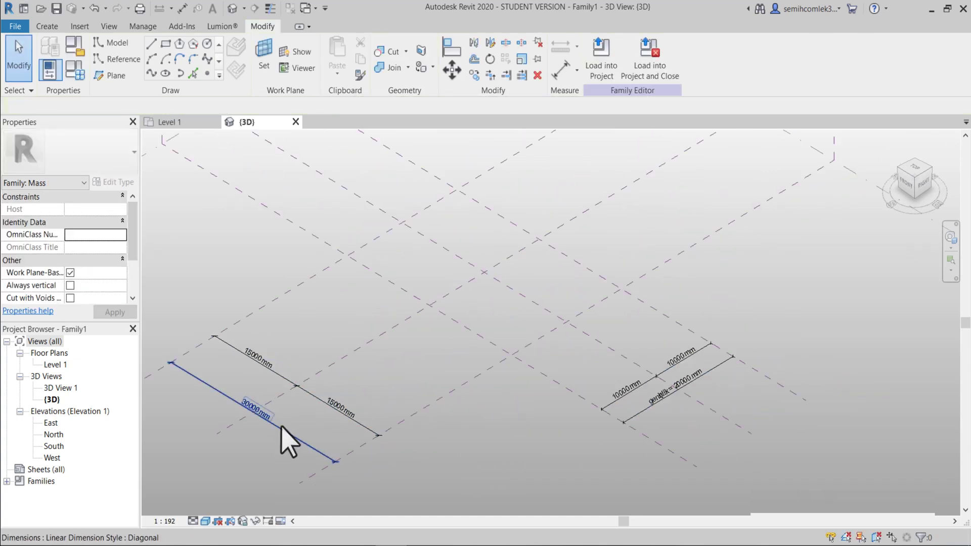
Label the 30000 mm dimension with a new instance parameter 'uzunluk'.
left_click(287, 444)
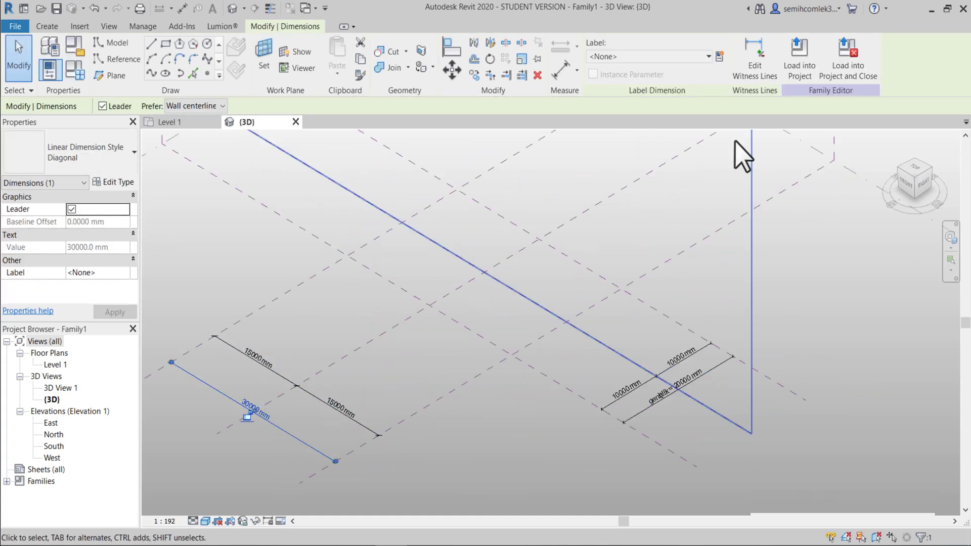
left_click(718, 57)
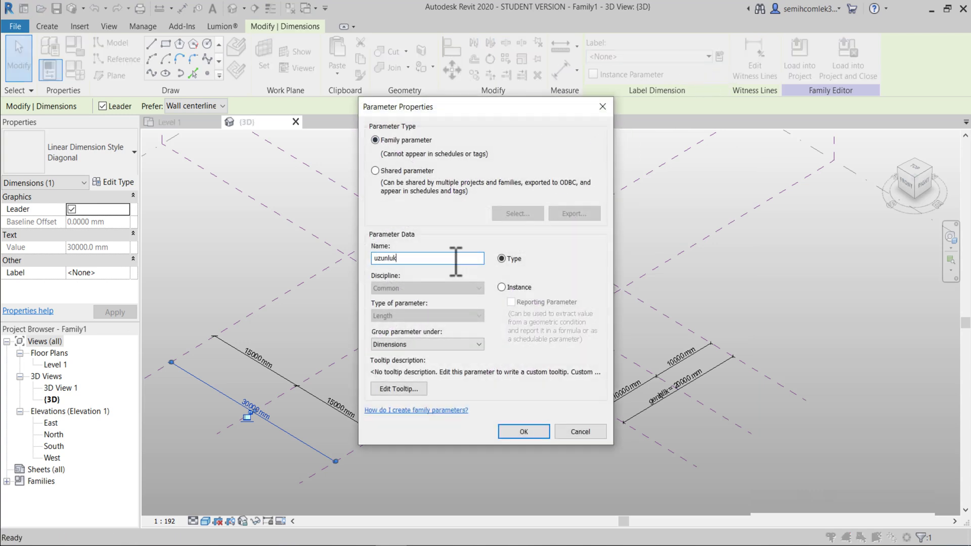
left_click(502, 288)
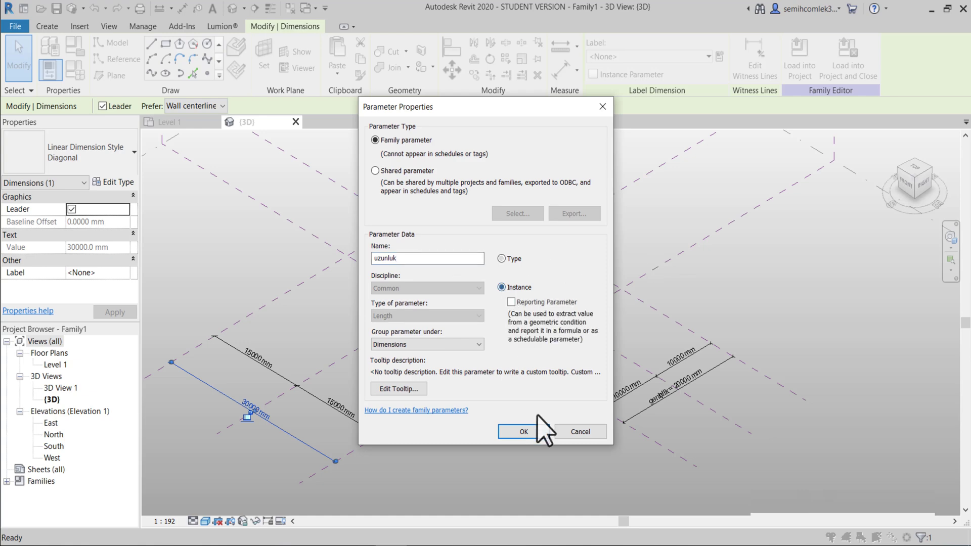
left_click(523, 431)
left_click(112, 75)
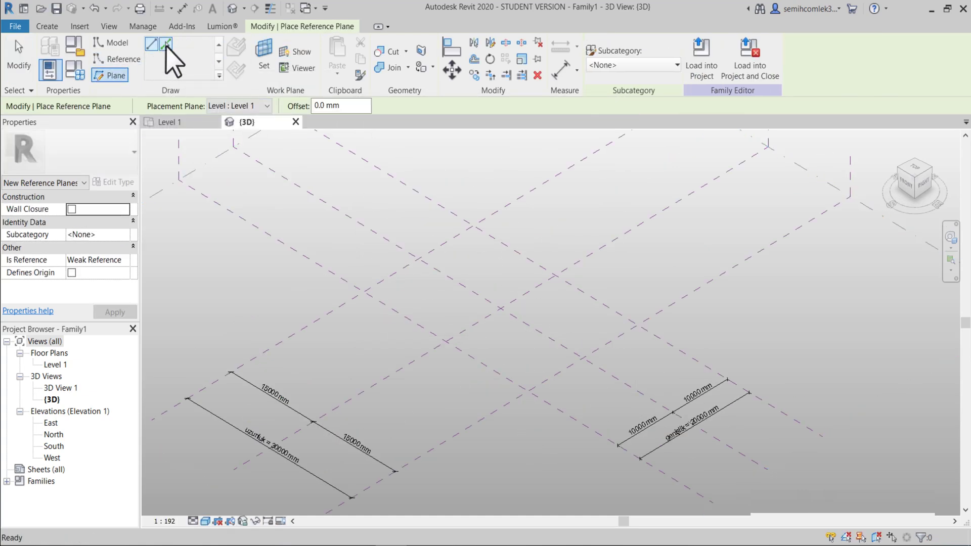
Add reference planes offset 8000 mm and 6000 mm from existing planes.
left_click(166, 44)
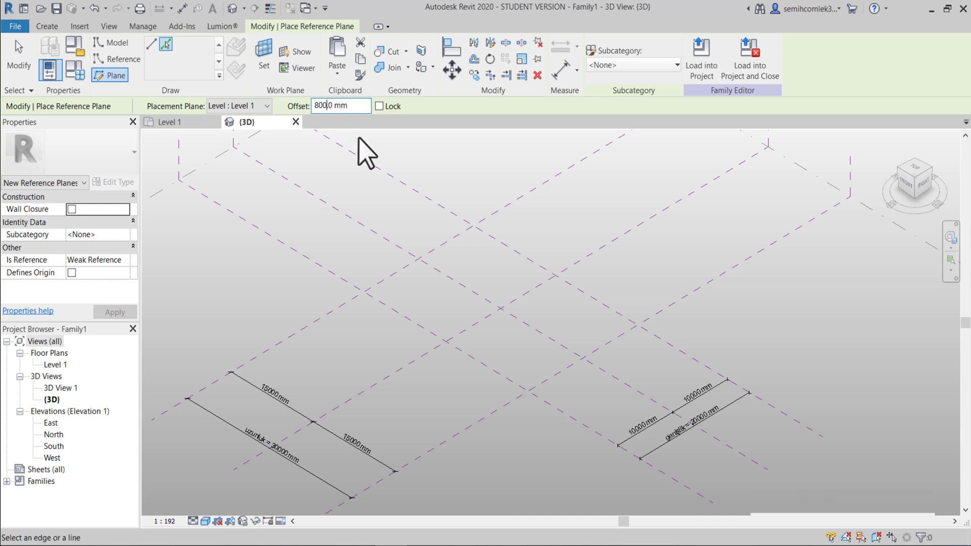
left_click(453, 285)
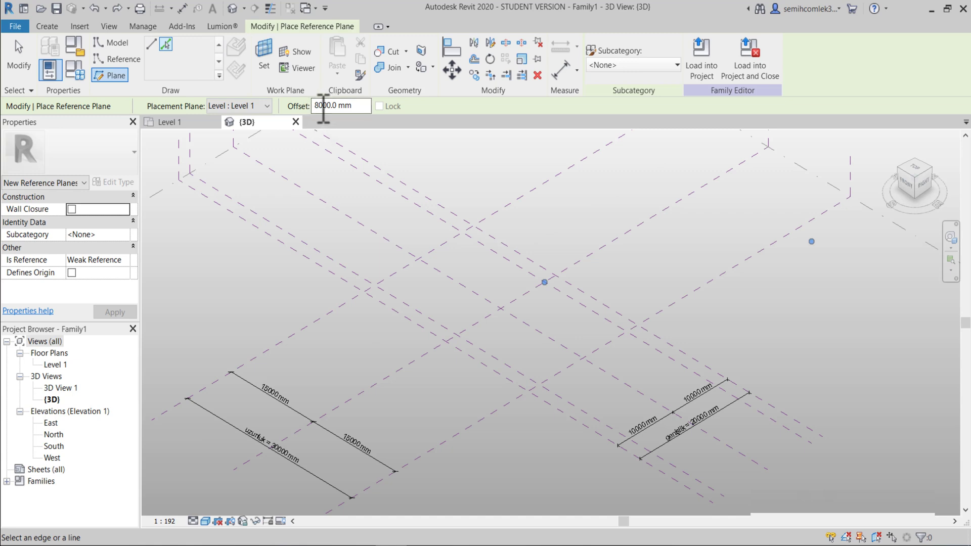
type("6")
left_click(435, 271)
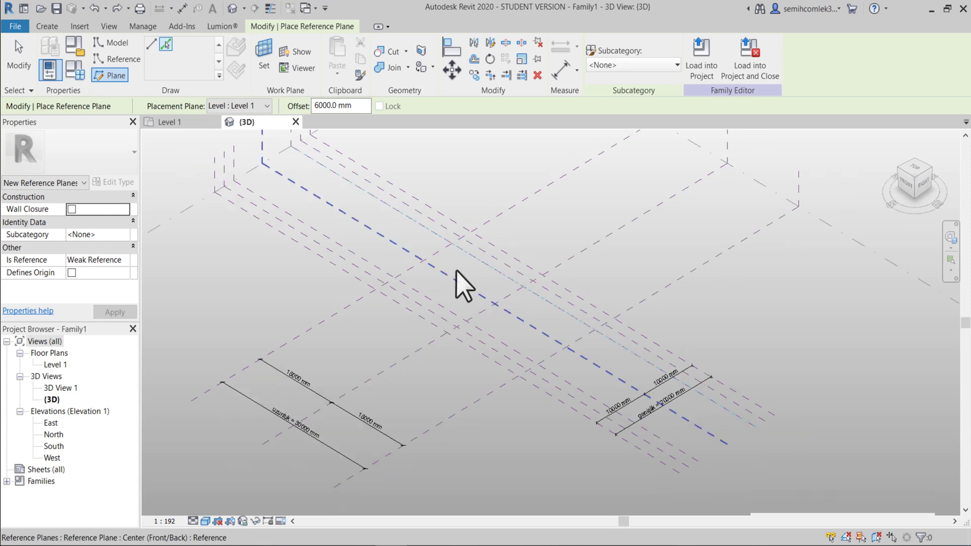
scroll(452, 282, "down", 2)
key("Escape")
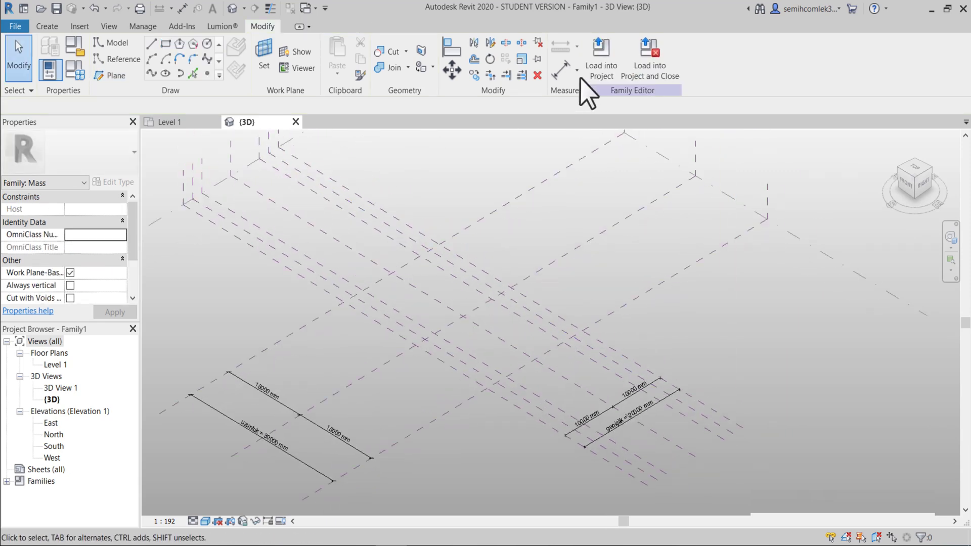
Dimension the new planes with chained 2000 mm dimensions at both ends.
left_click(563, 70)
scroll(594, 448, "up", 2)
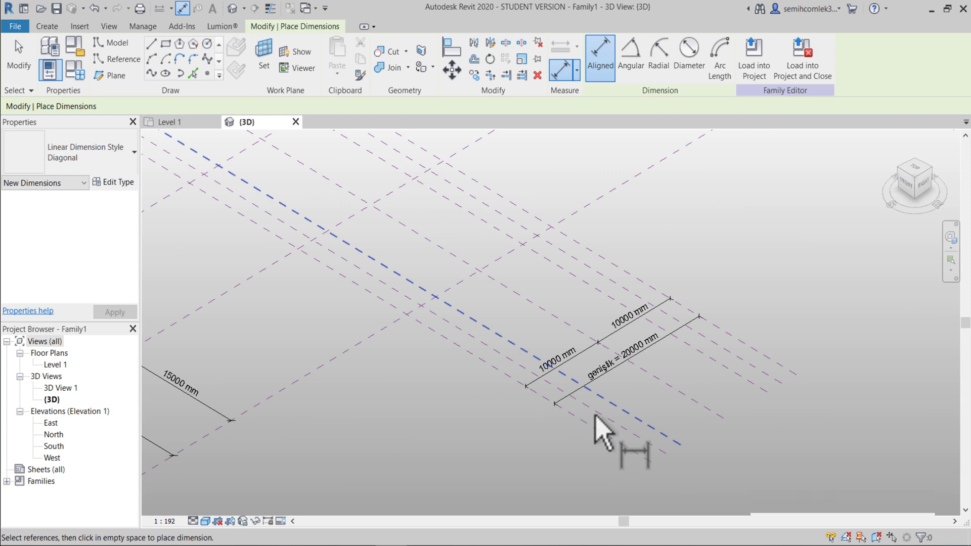
scroll(594, 449, "up", 2)
left_click(607, 418)
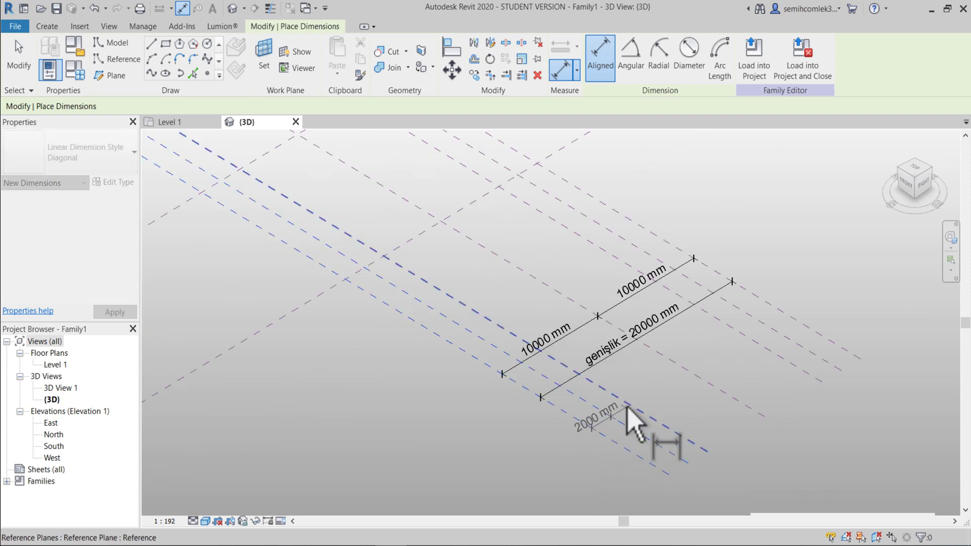
left_click(640, 412)
middle_click_drag(743, 353, 712, 372)
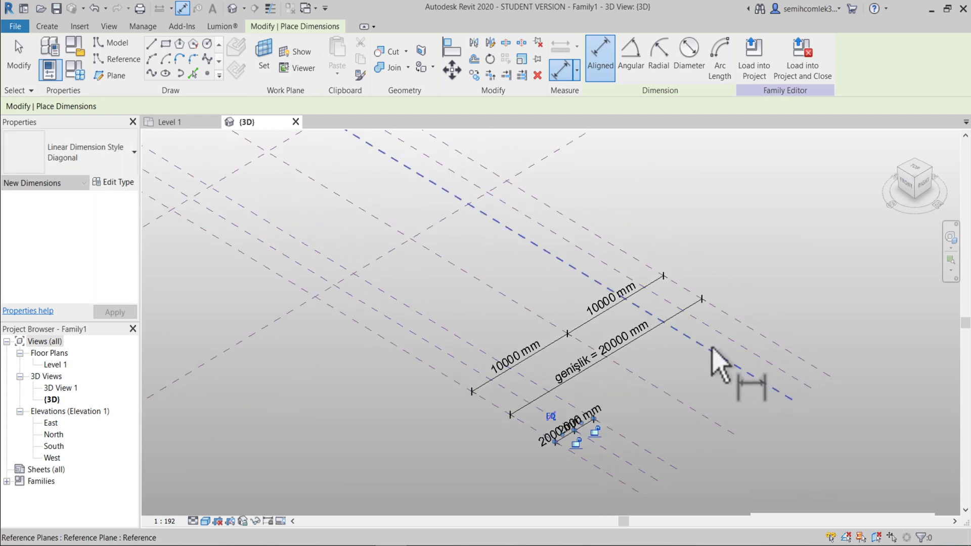
left_click(726, 358)
left_click(719, 334)
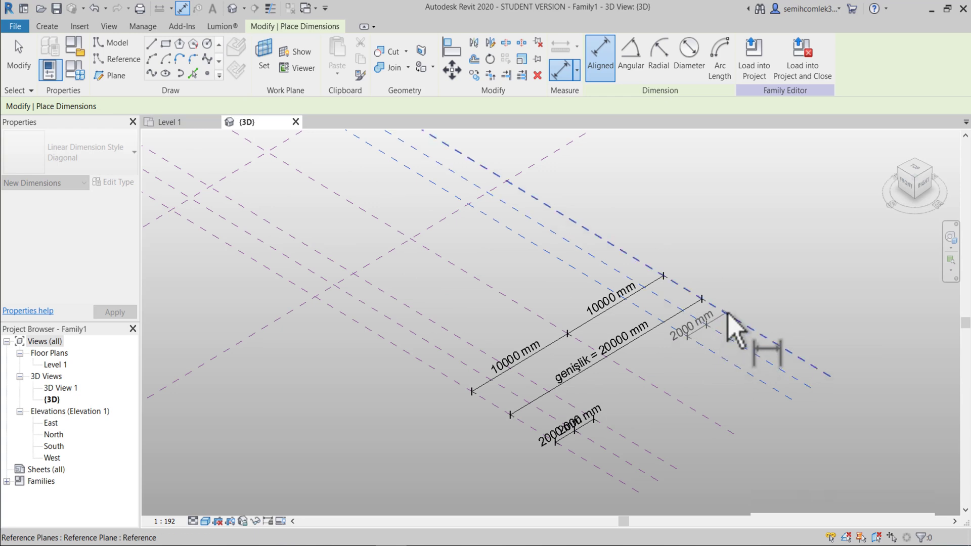
left_click(793, 309)
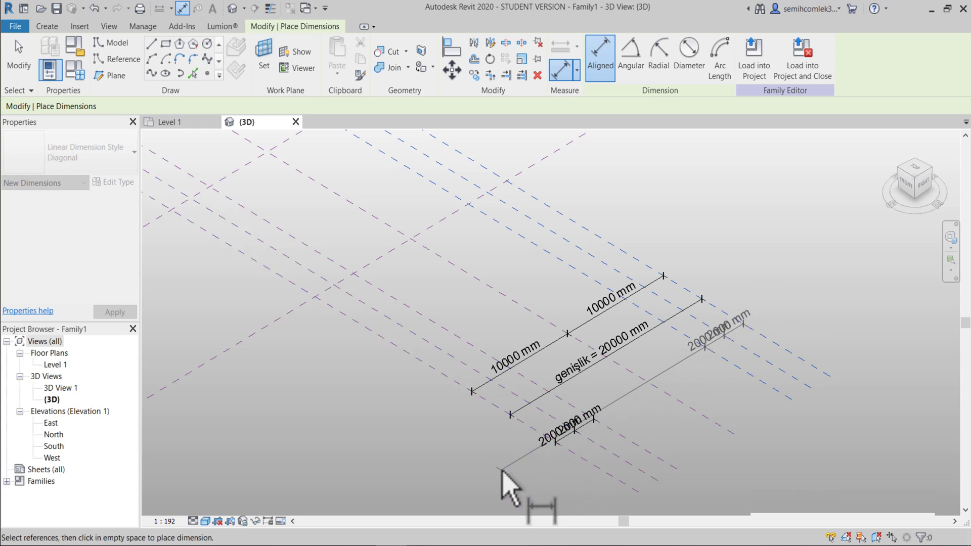
left_click(524, 476)
scroll(553, 456, "down", 2)
middle_click_drag(552, 455, 770, 391)
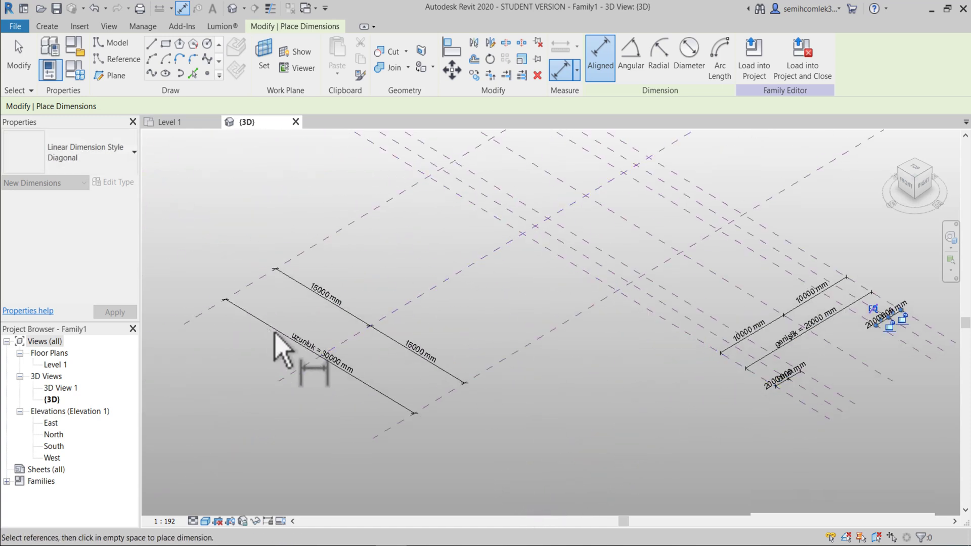
scroll(282, 351, "down", 1)
middle_click_drag(488, 336, 516, 372)
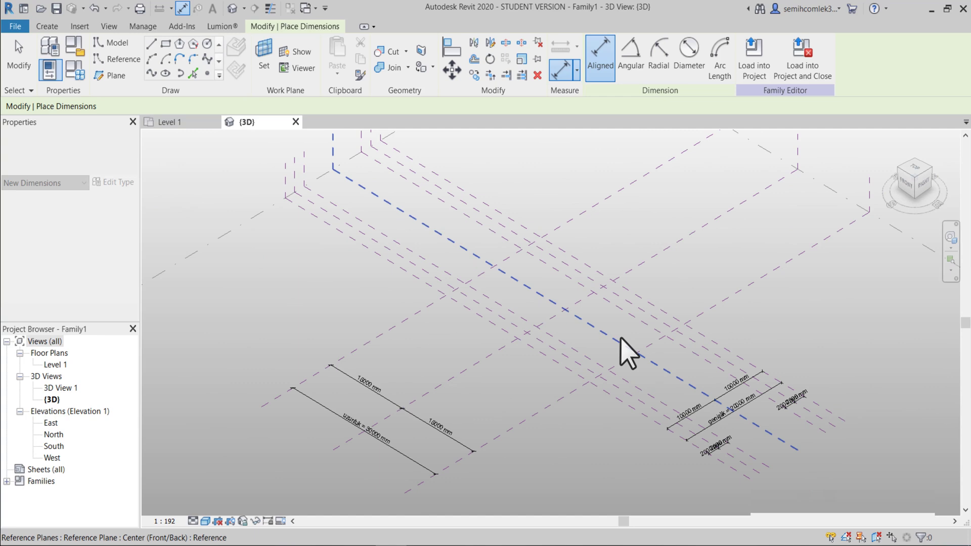
key("Escape")
key("Escape")
scroll(626, 407, "up", 2)
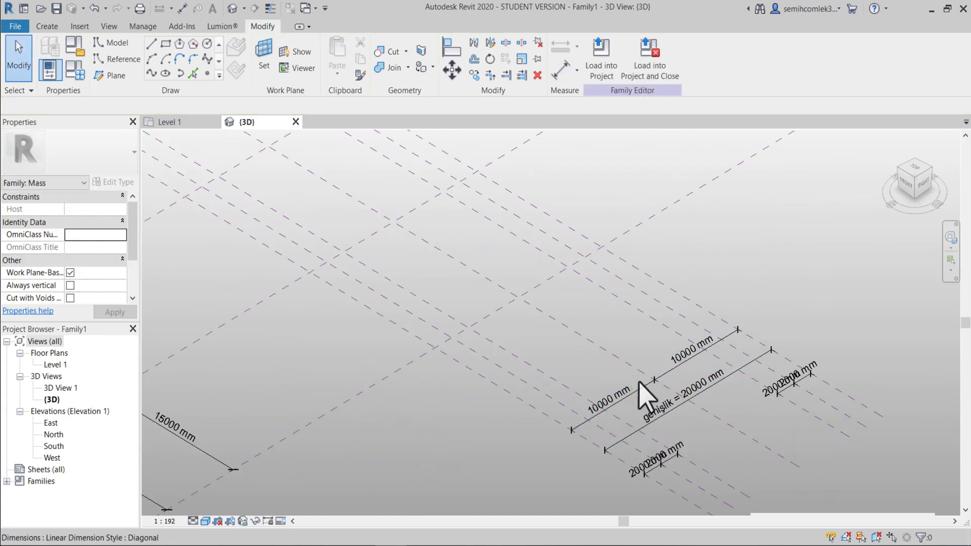
Toggle EQ on the 10000 mm dimension string so both halves stay equal.
left_click(630, 385)
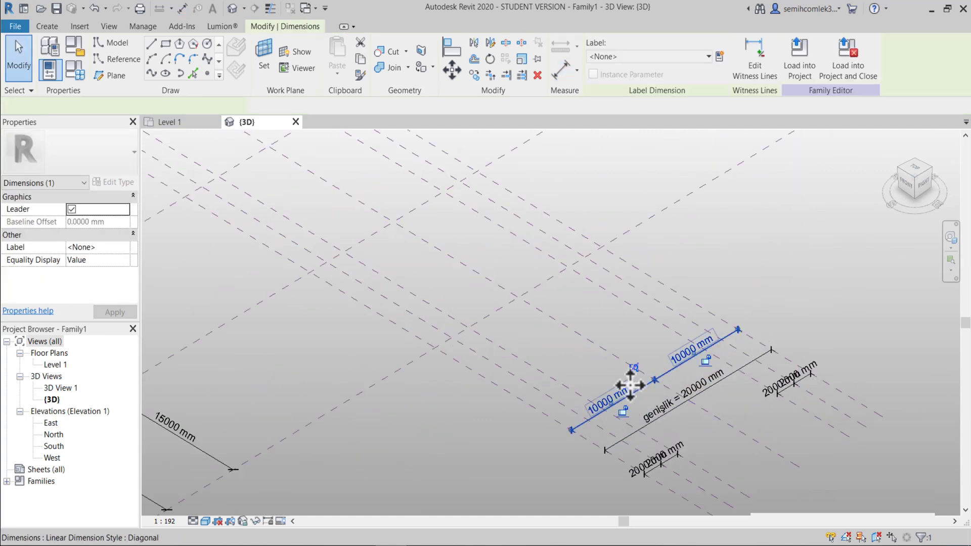
scroll(630, 385, "up", 2)
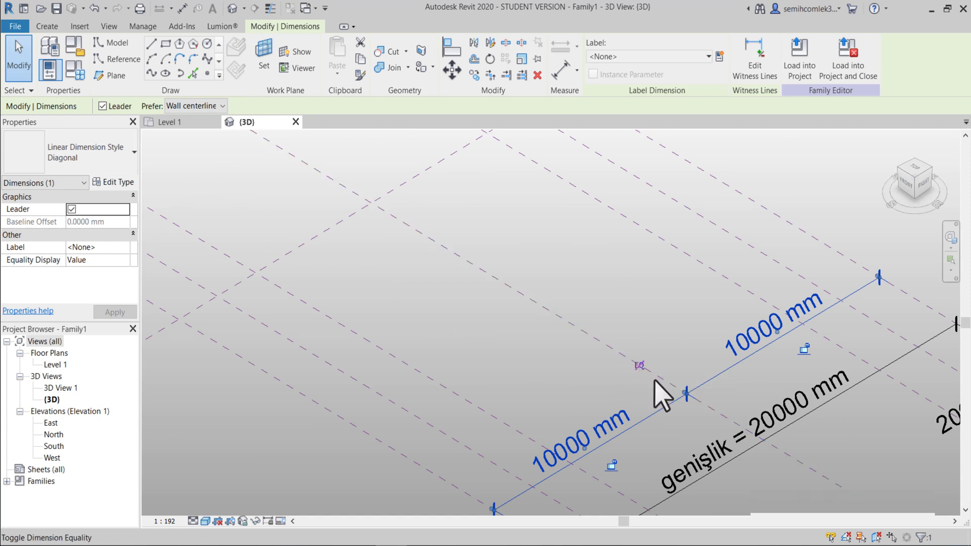
middle_click_drag(655, 391, 613, 383)
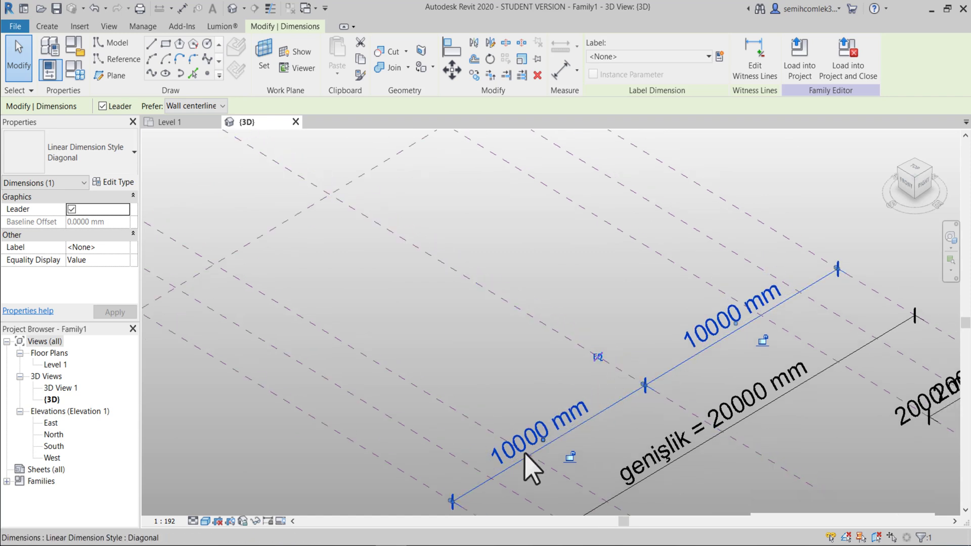
left_click(596, 357)
scroll(602, 376, "down", 2)
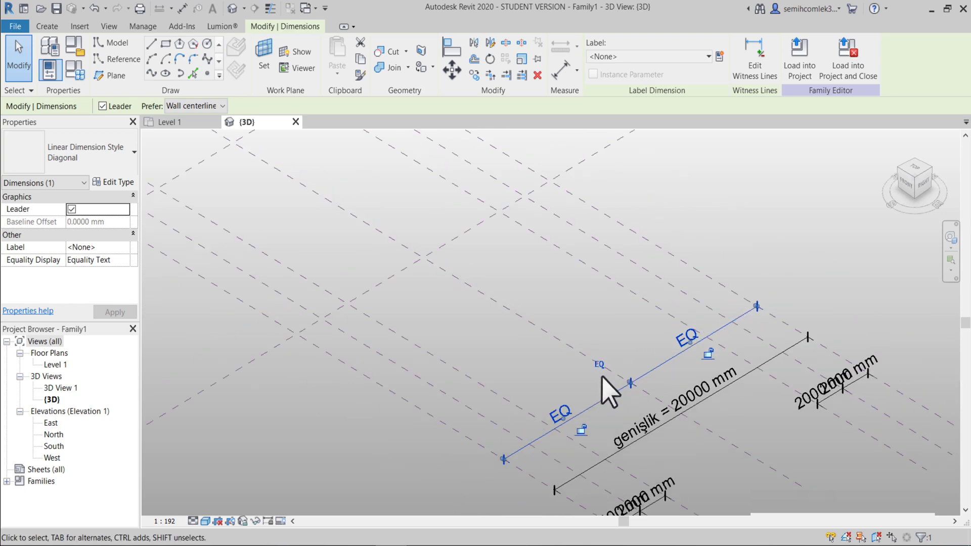
key("Escape")
scroll(513, 423, "down", 3)
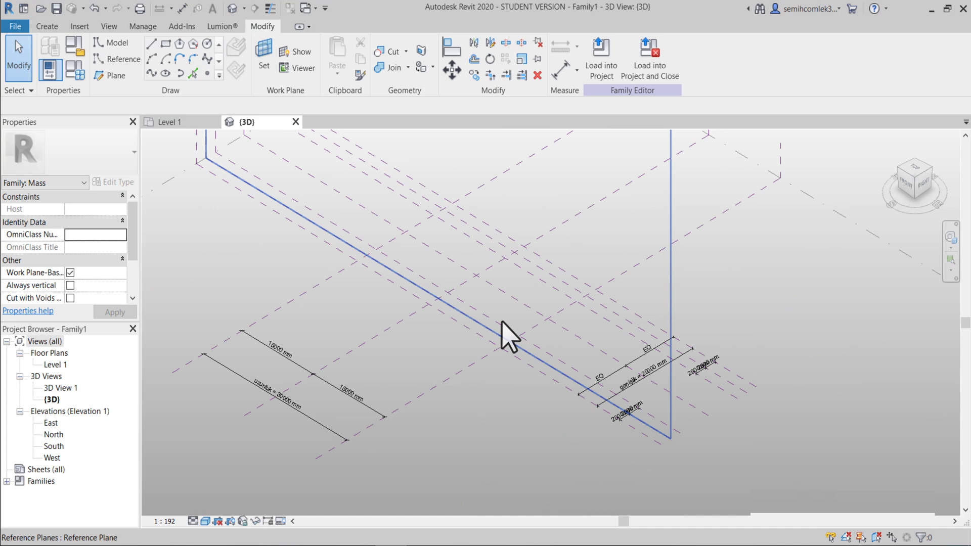
Open Floor Plans > Level 1 from the Project Browser and close the duplicate tab.
left_click(170, 122)
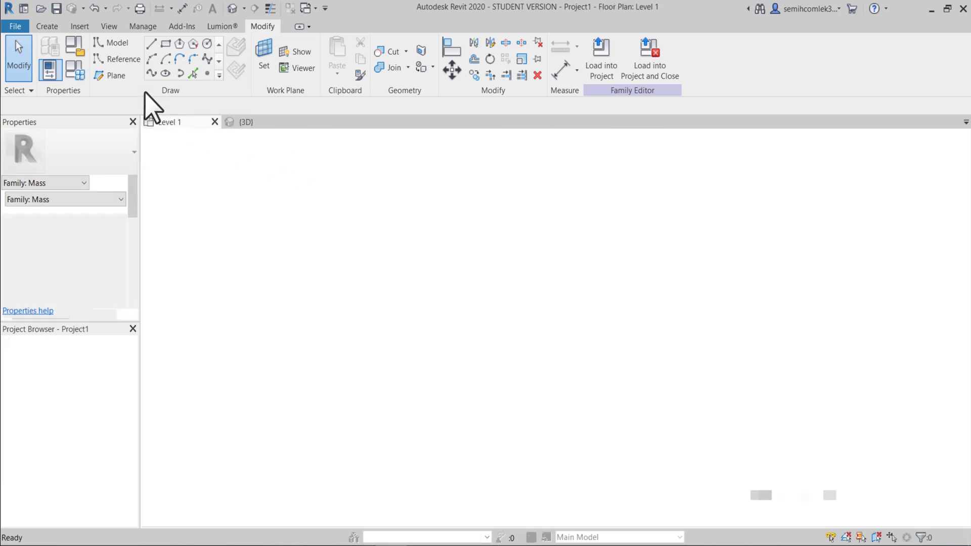
left_click(245, 122)
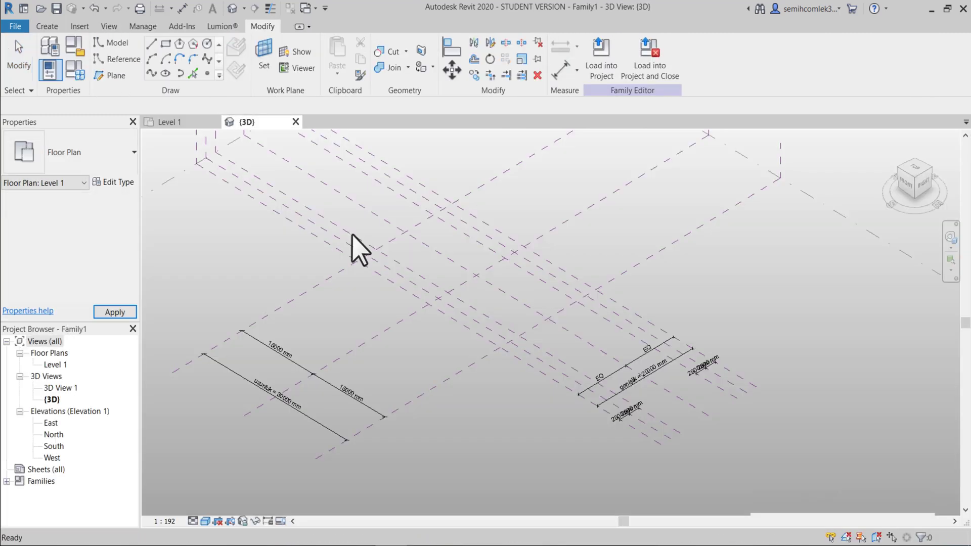
left_click(52, 365)
double_click(51, 365)
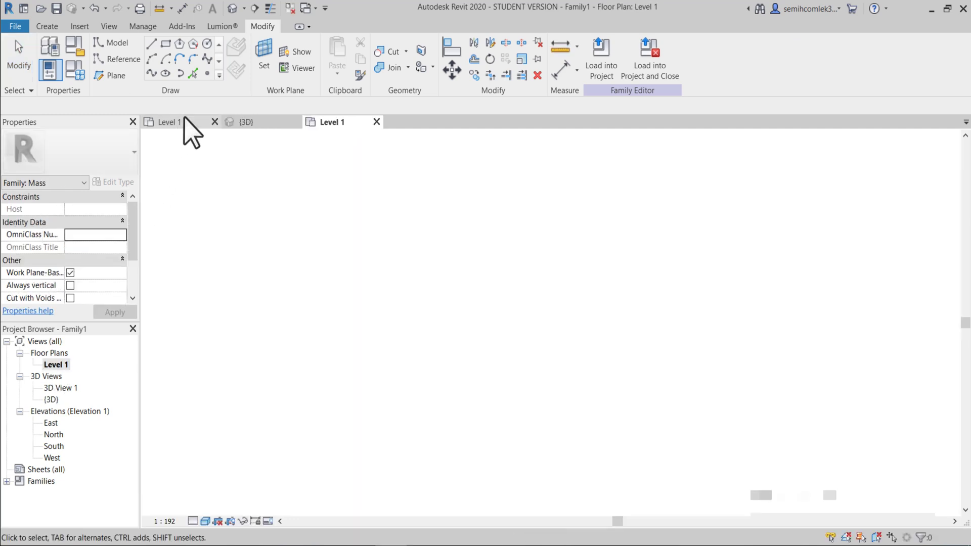
left_click(212, 122)
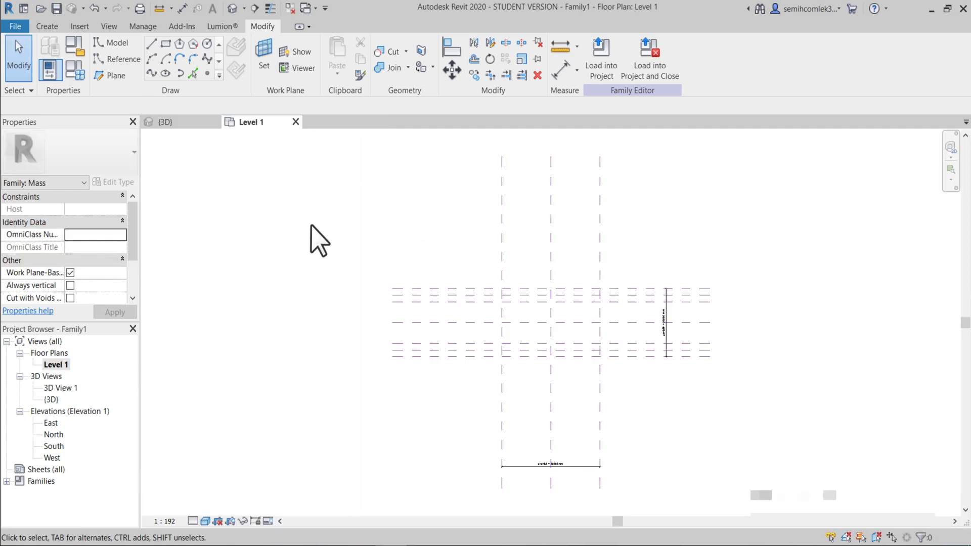
Place reference points at the top and bottom intersections of the right and middle columns.
left_click(126, 59)
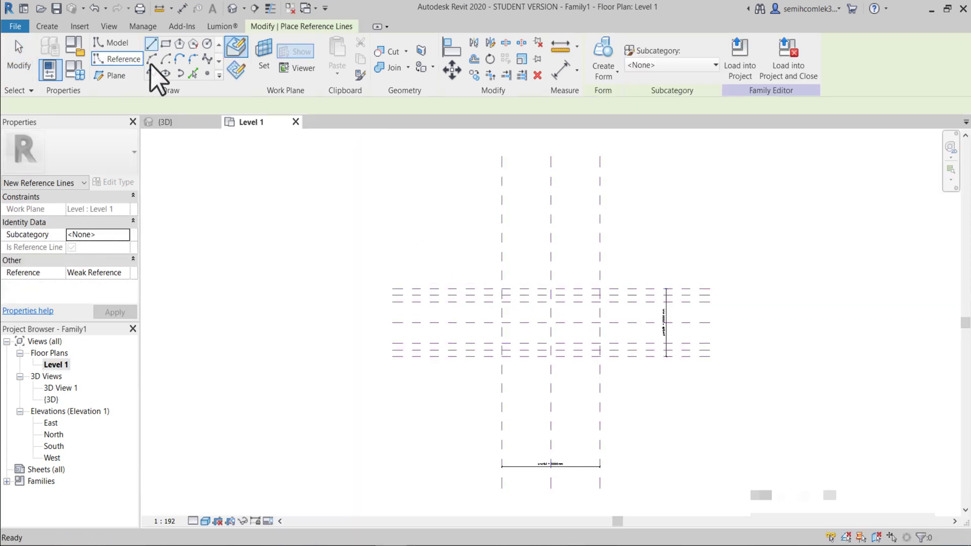
left_click(207, 73)
scroll(596, 384, "up", 3)
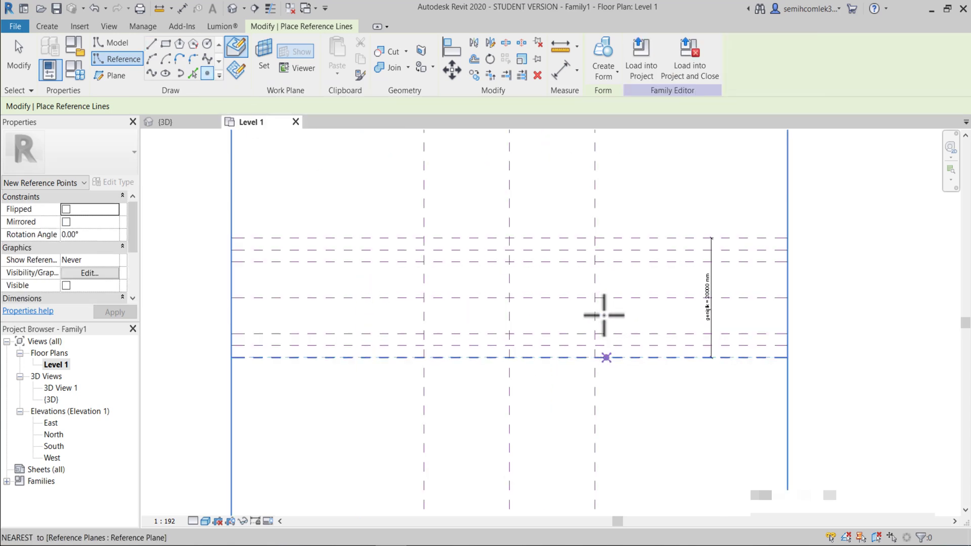
left_click(603, 332)
left_click(575, 258)
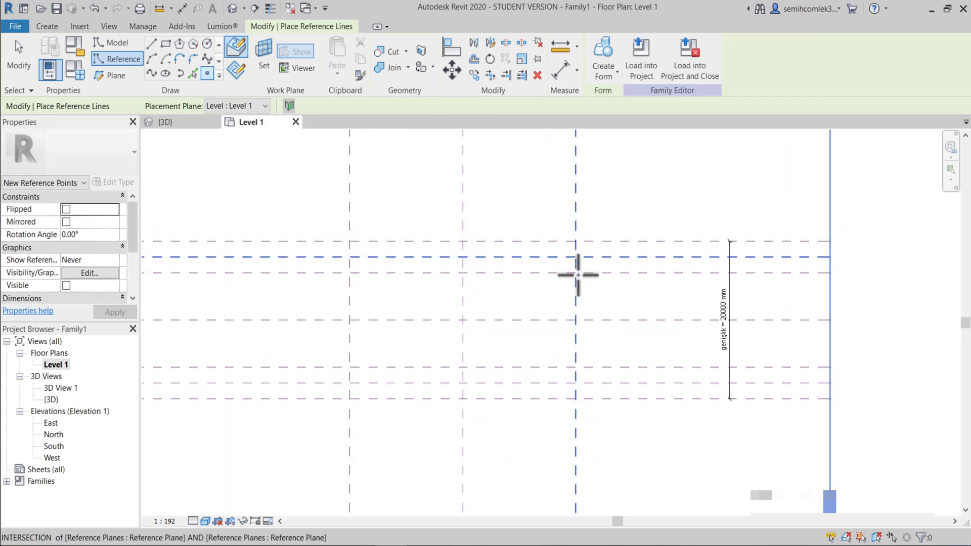
left_click(576, 383)
left_click(462, 241)
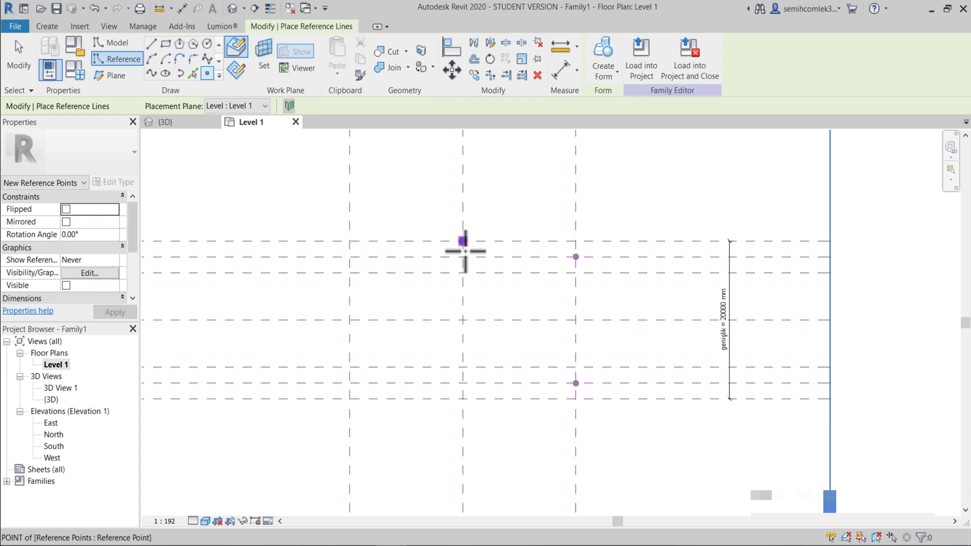
left_click(463, 398)
Place points on the left column and along the centre row, then review them in 3D.
left_click(350, 273)
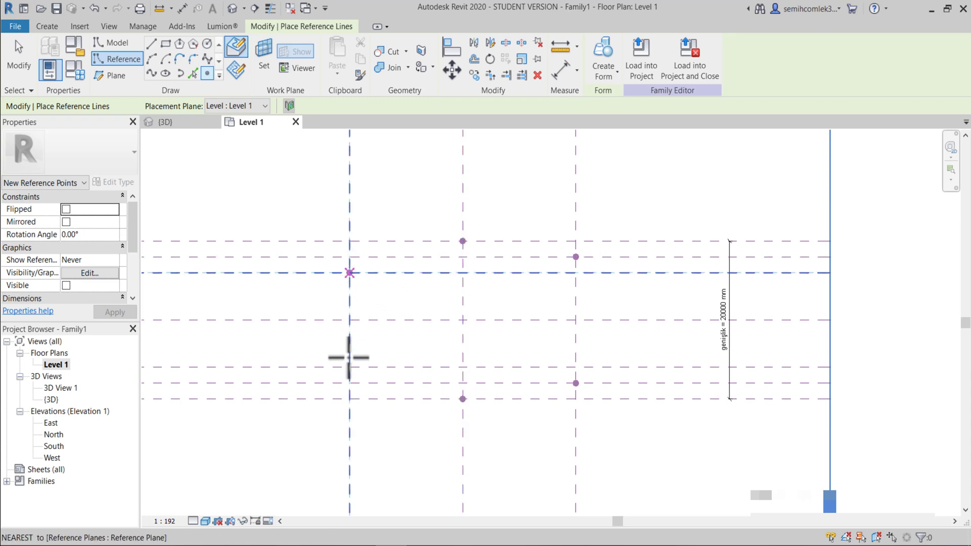
left_click(350, 368)
left_click(349, 320)
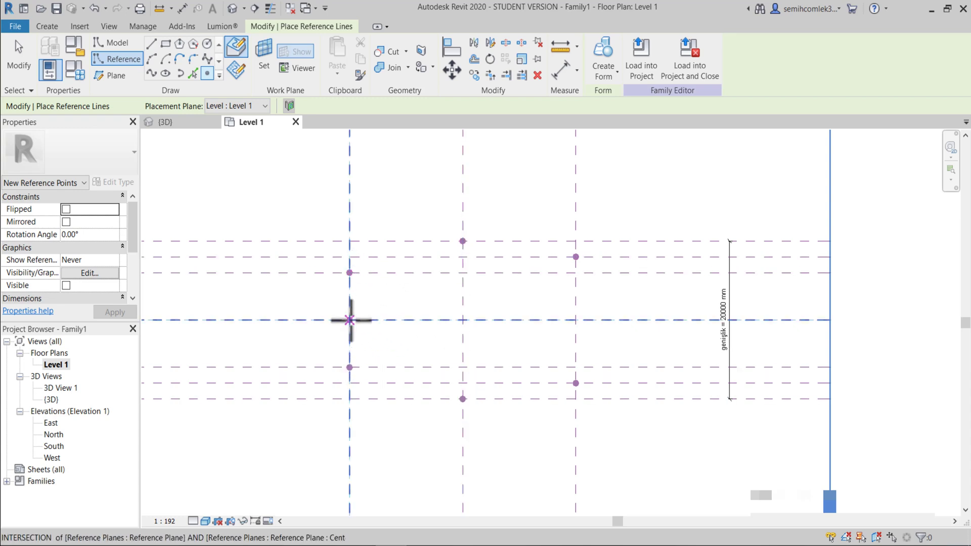
left_click(463, 320)
left_click(576, 320)
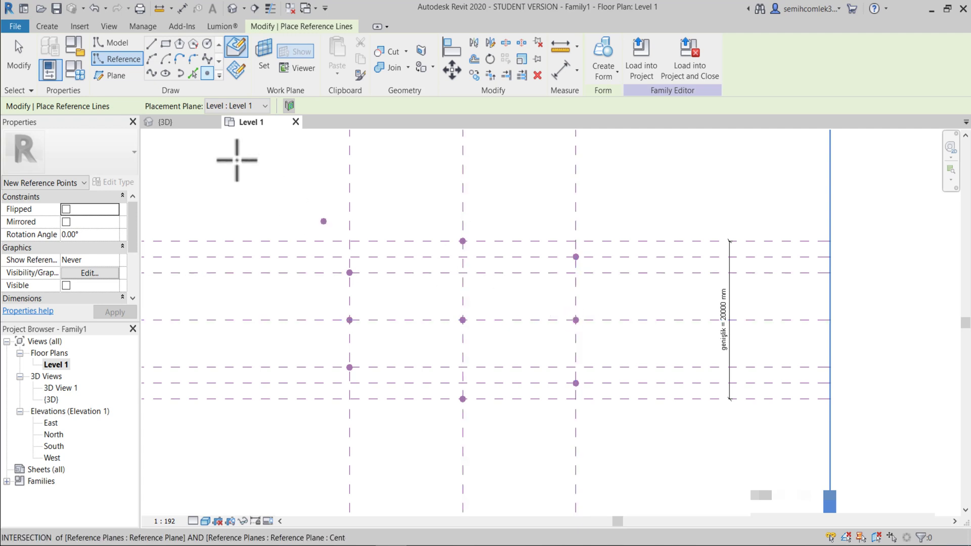
left_click(182, 124)
middle_click_drag(542, 369, 626, 342)
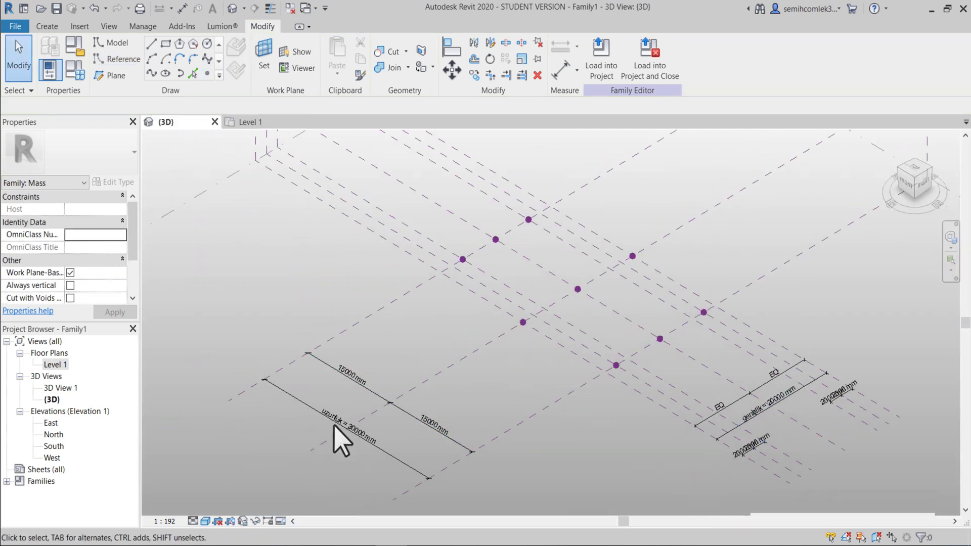
Change the Level 1 view scale to 1:200, then 1:500, and return to {3D}.
left_click(255, 122)
middle_click_drag(460, 415, 484, 363)
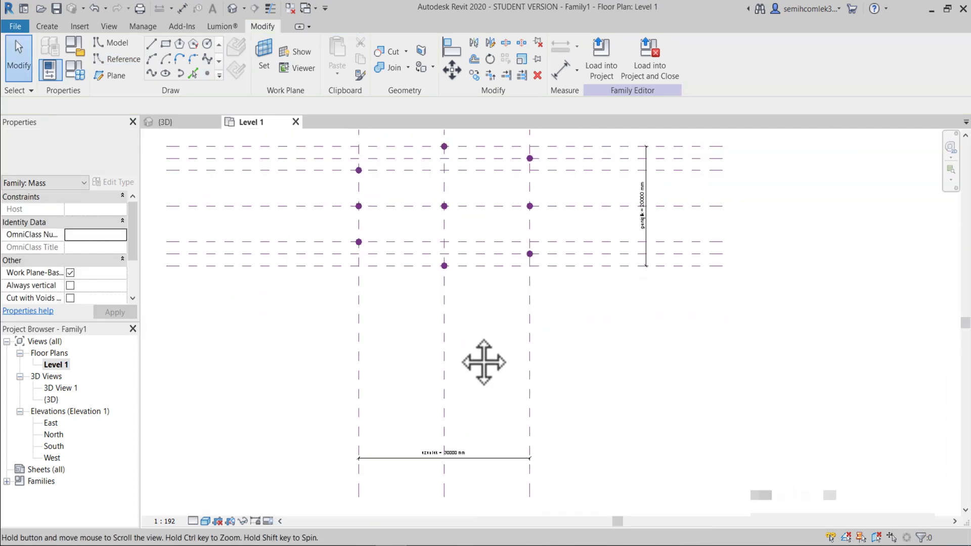
left_click(167, 521)
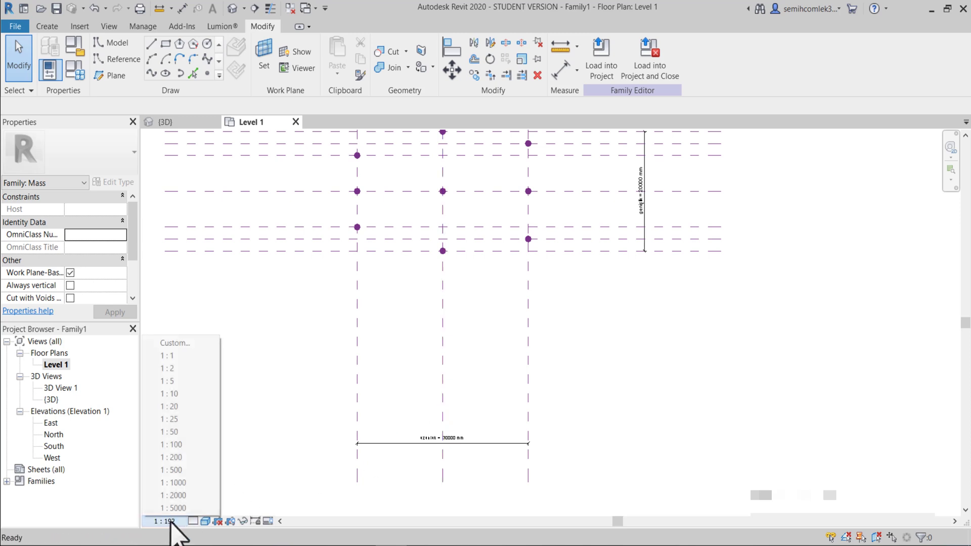
left_click(181, 461)
left_click(169, 522)
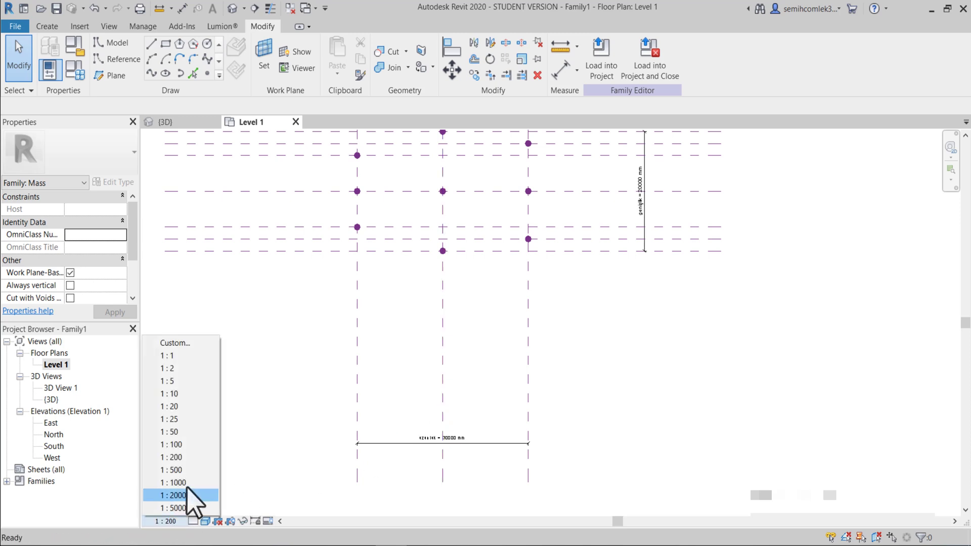
left_click(190, 472)
middle_click_drag(517, 383, 488, 444)
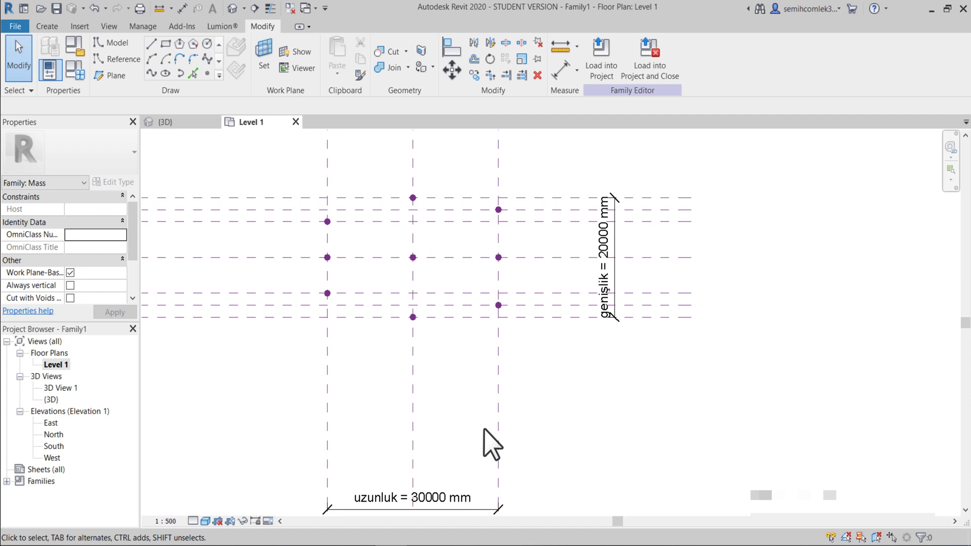
middle_click_drag(559, 346, 572, 365)
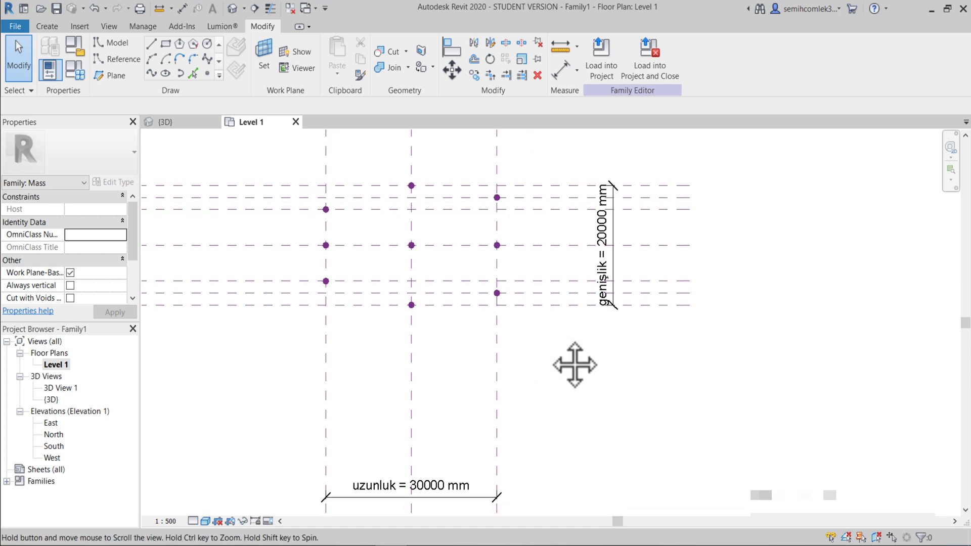
left_click(187, 124)
middle_click_drag(644, 417, 579, 454)
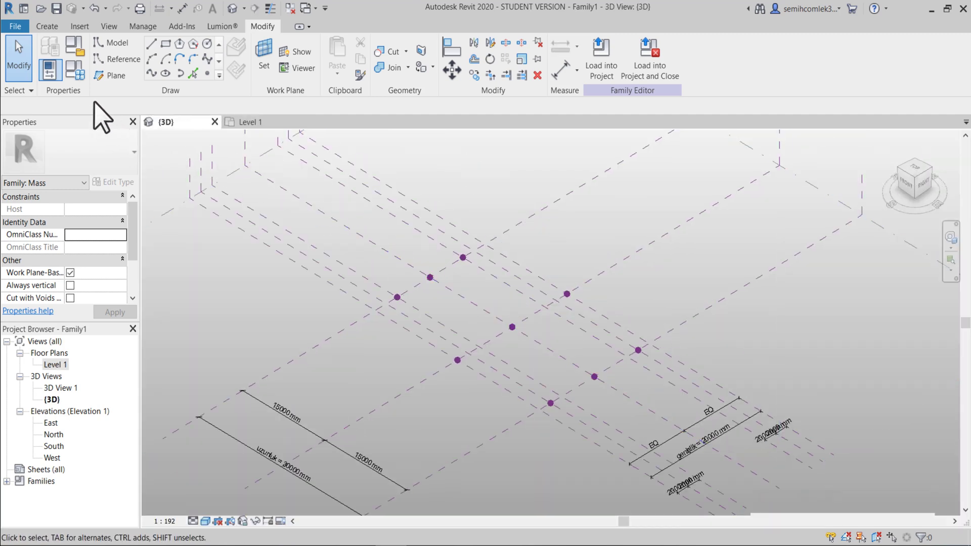
Review the family type parameters without changes and switch to the Level 1 plan.
left_click(75, 71)
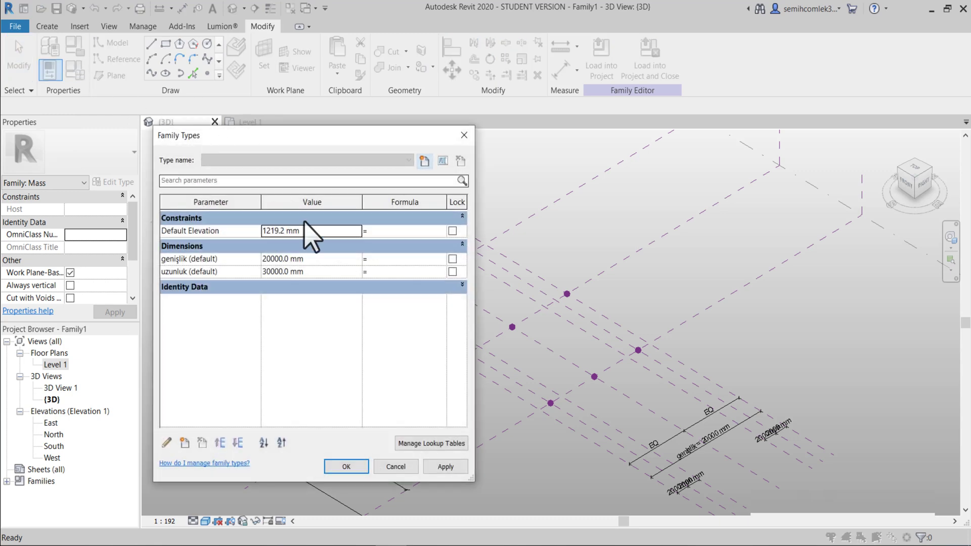
left_click_drag(351, 135, 297, 133)
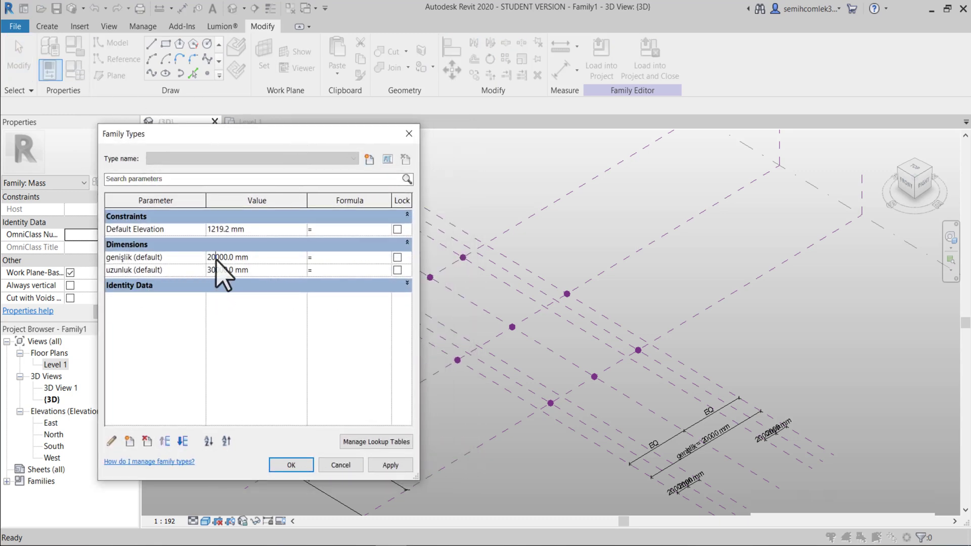
left_click(409, 134)
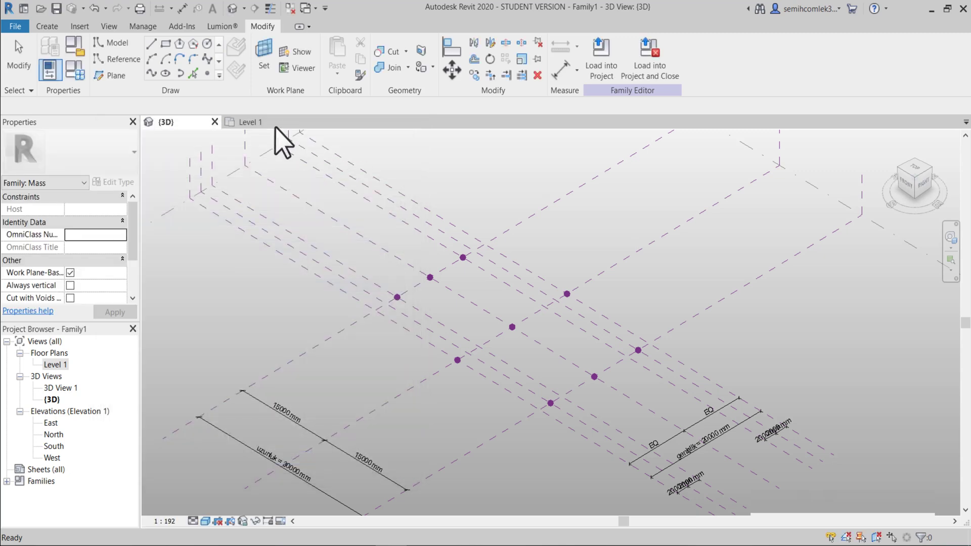
left_click(258, 122)
scroll(466, 336, "down", 3)
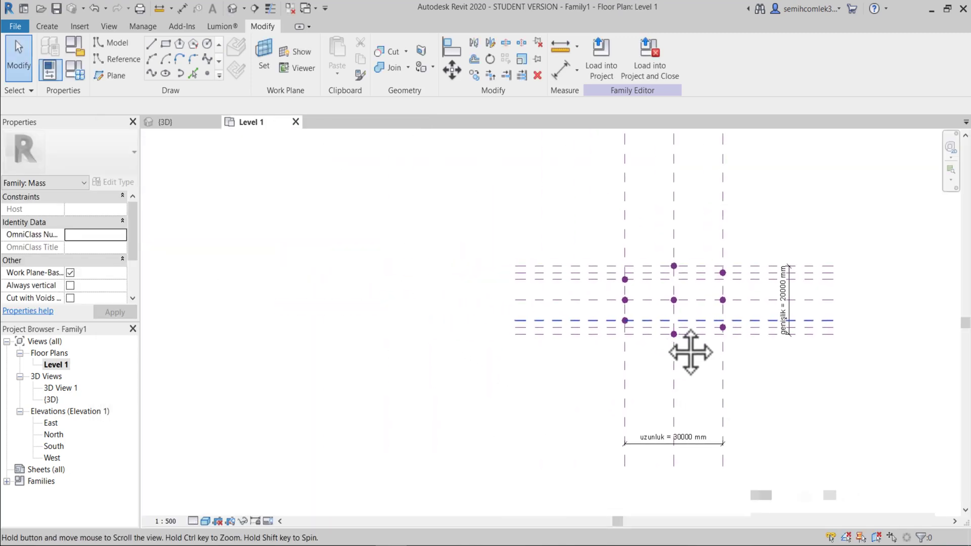
mouse_move(624, 351)
middle_mouse_down()
mouse_move(673, 372)
mouse_move(677, 387)
middle_mouse_up()
Flex the mass to length 20000 and width 25000, then restore both to 30000 mm.
left_click(61, 68)
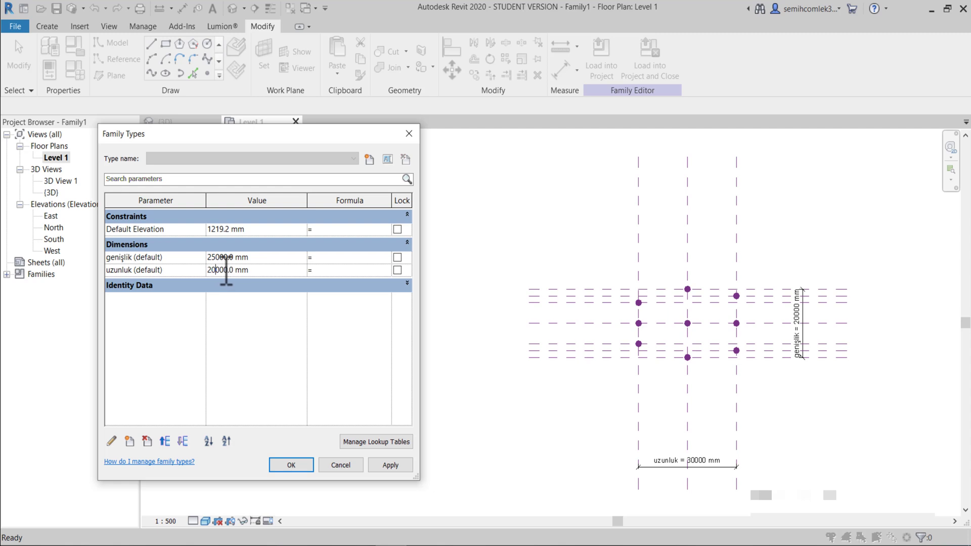
left_click(291, 465)
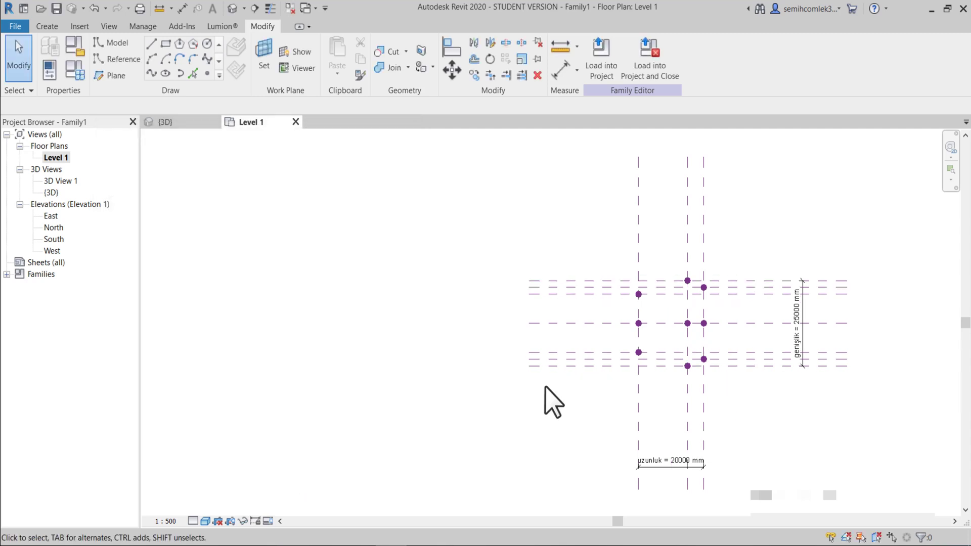
left_click(73, 70)
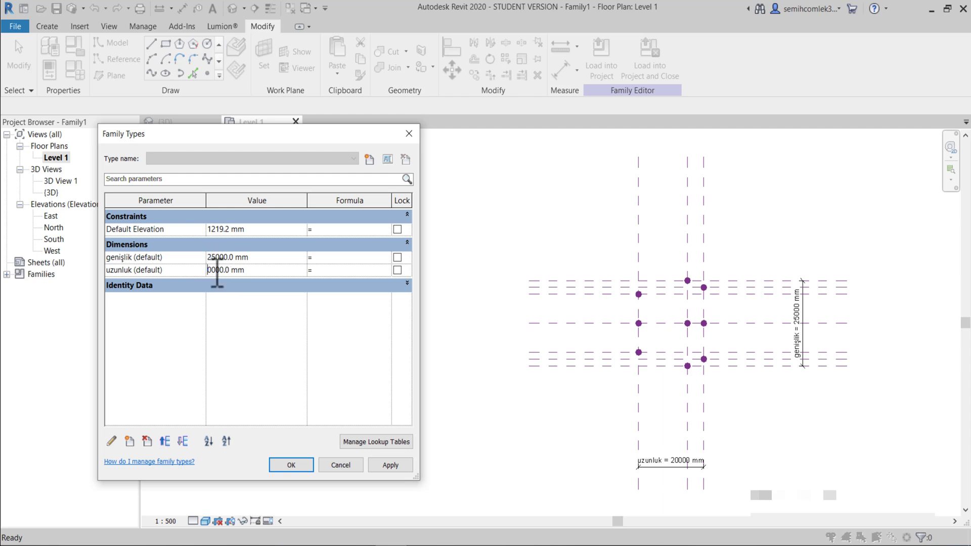
left_click(291, 464)
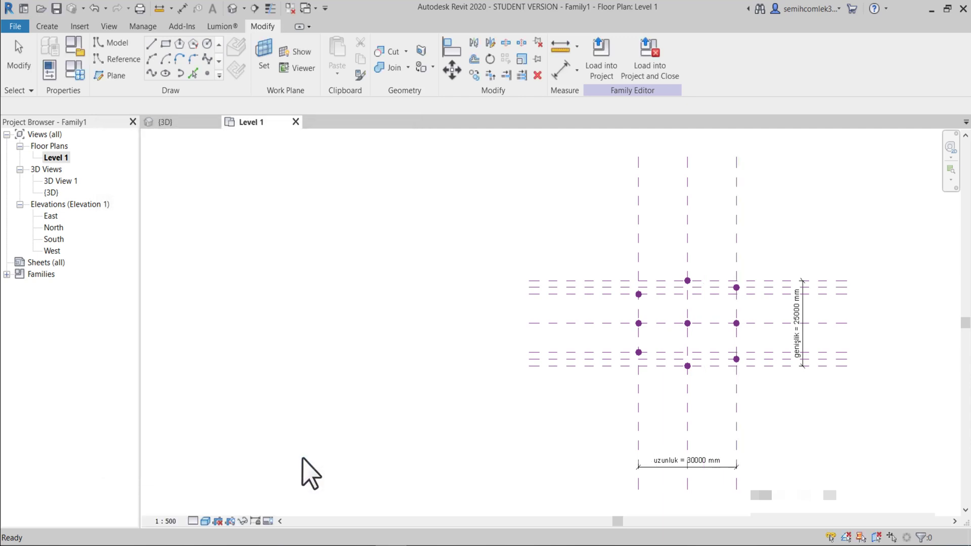
scroll(607, 364, "up", 1)
scroll(709, 335, "up", 1)
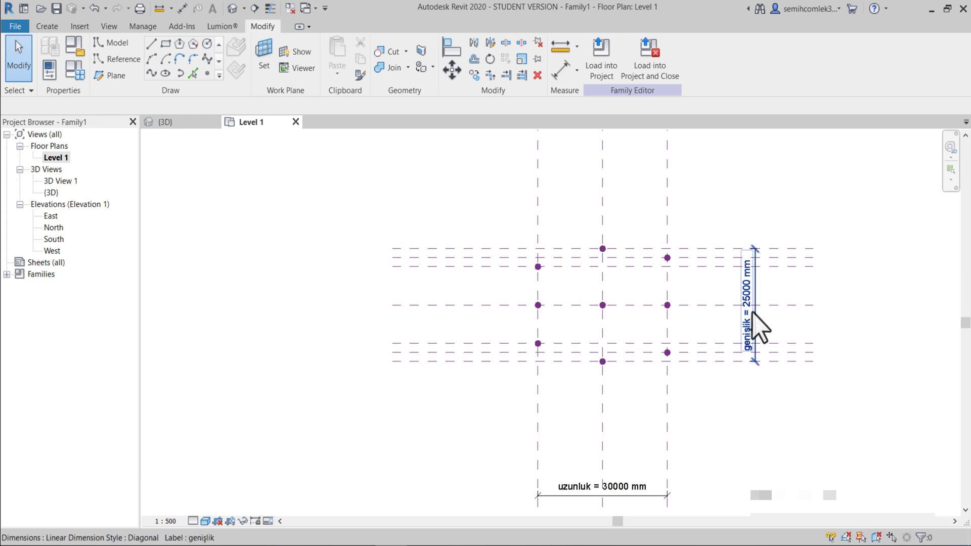
scroll(756, 307, "up", 1)
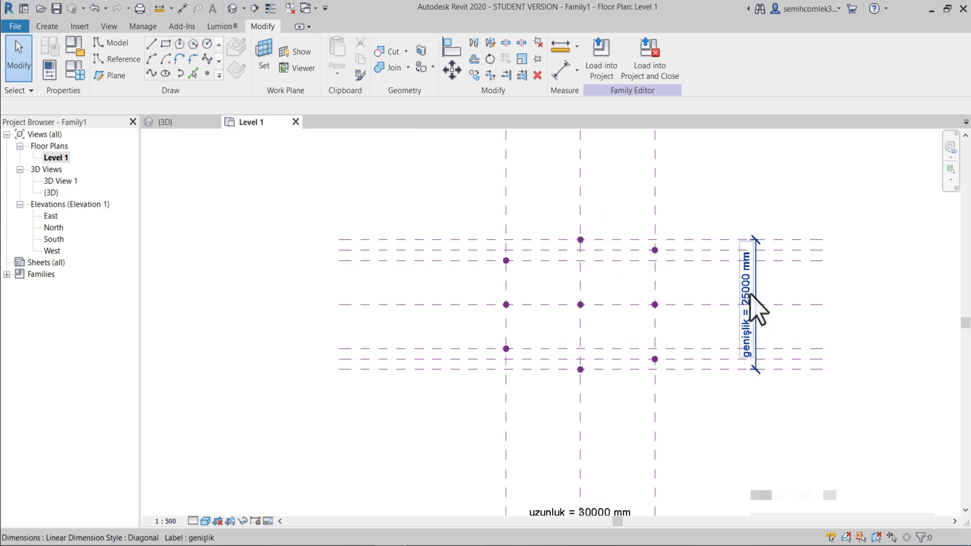
left_click(75, 75)
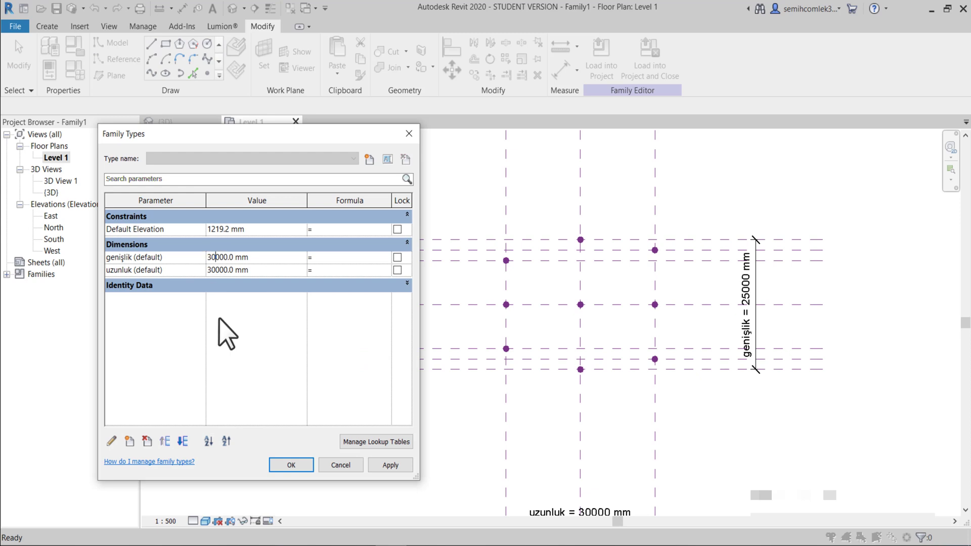
left_click(292, 466)
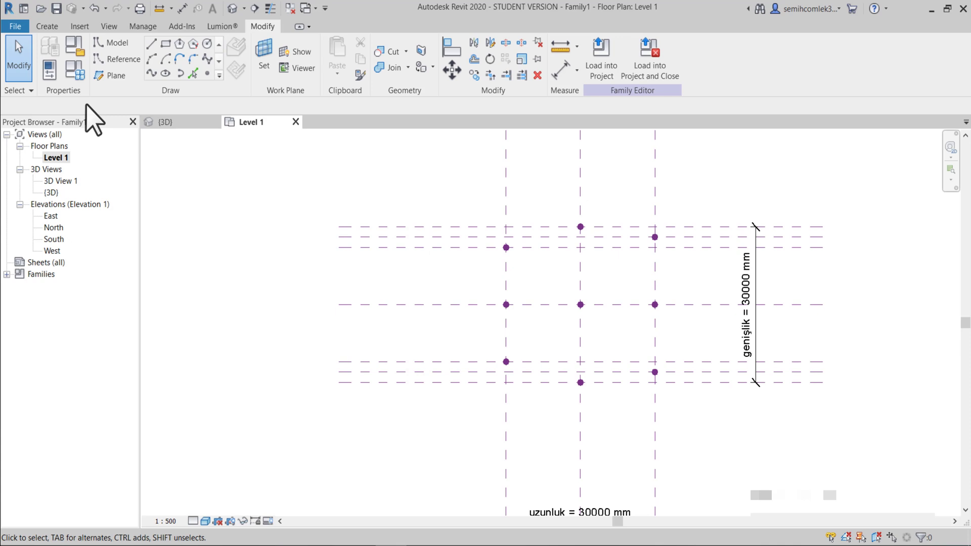
Select the equally divided width dimension in 3D, then set genişlik to 25000 mm.
left_click(159, 122)
scroll(646, 413, "up", 3)
middle_click_drag(574, 370, 532, 412)
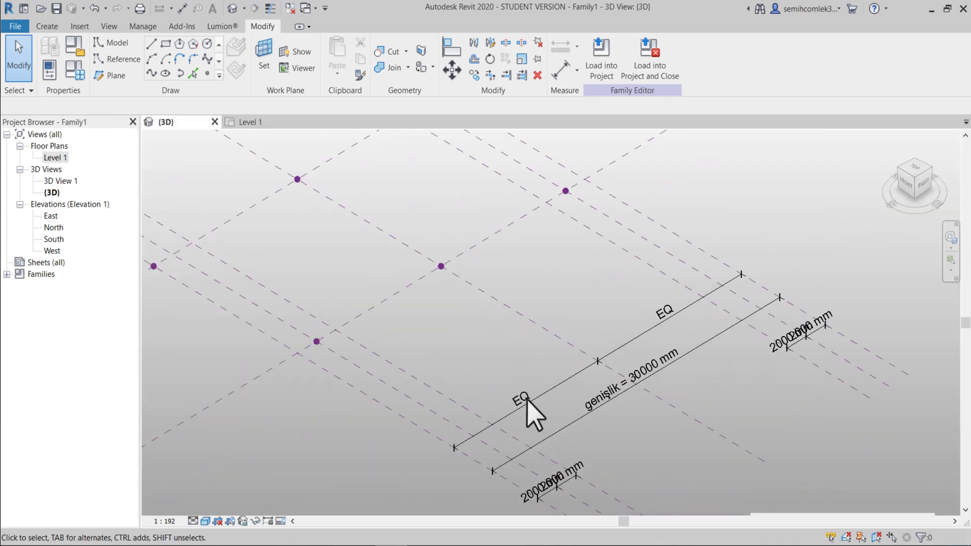
left_click(517, 396)
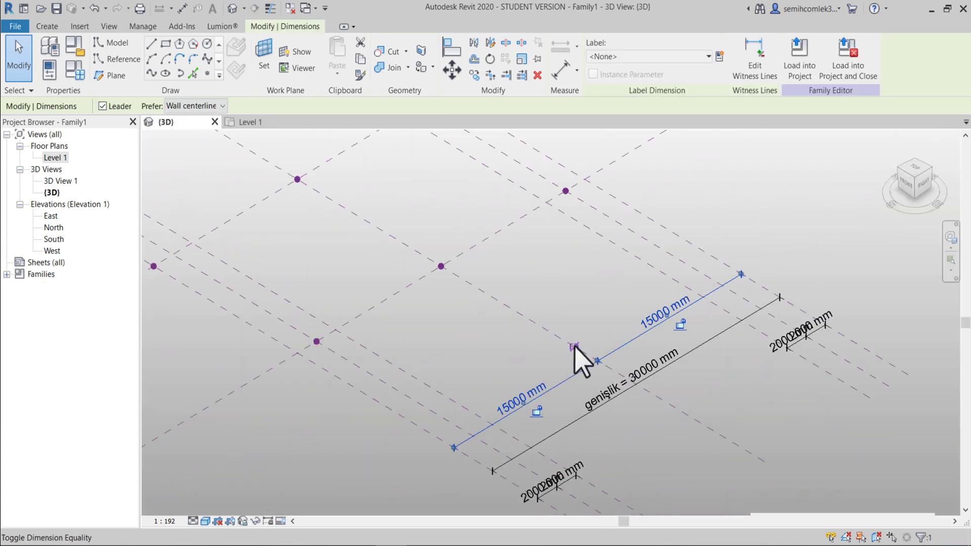
left_click(67, 70)
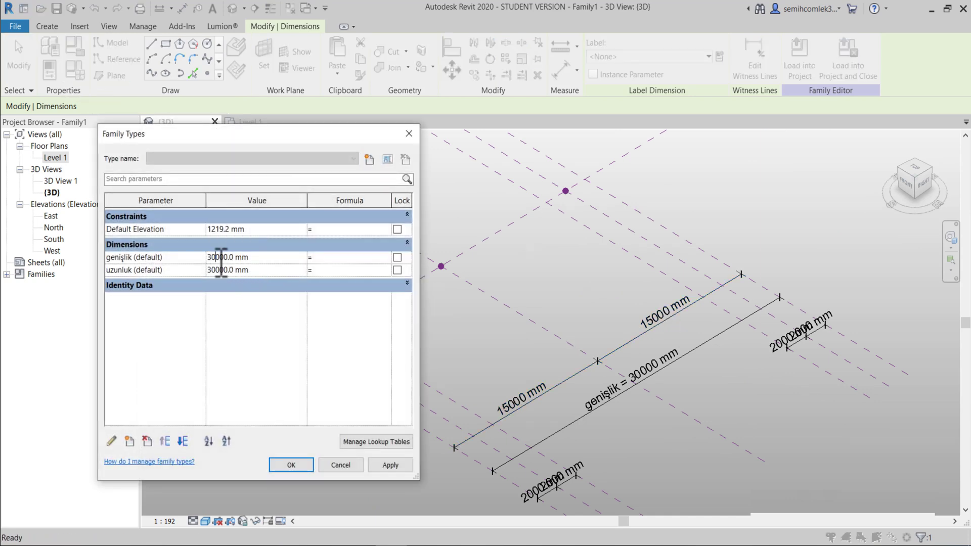
left_click(406, 131)
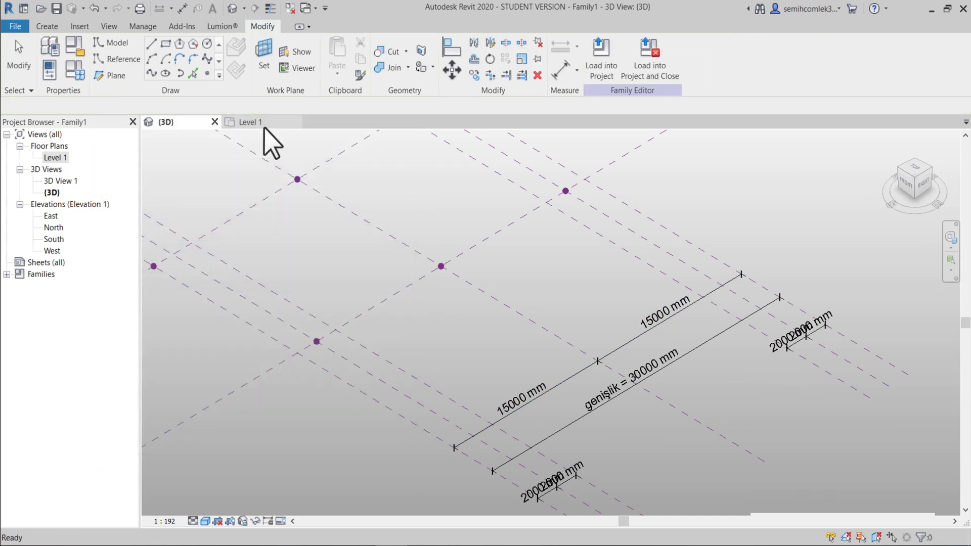
left_click(262, 122)
left_click(218, 260)
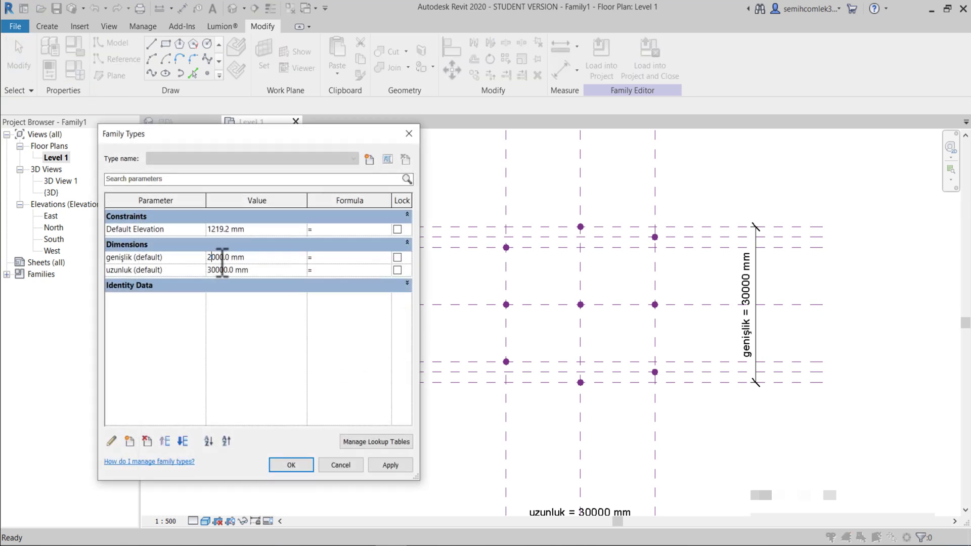
left_click(291, 465)
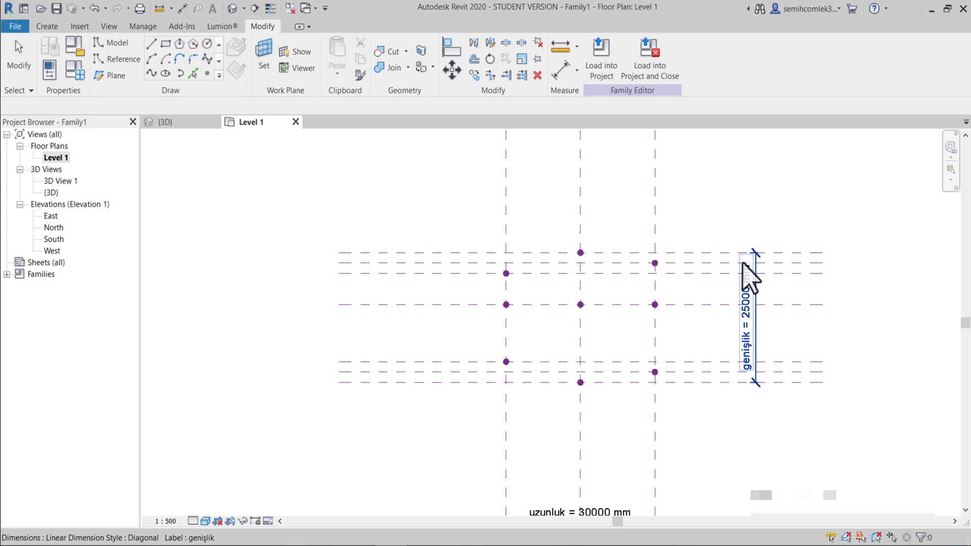
scroll(747, 274, "up", 1)
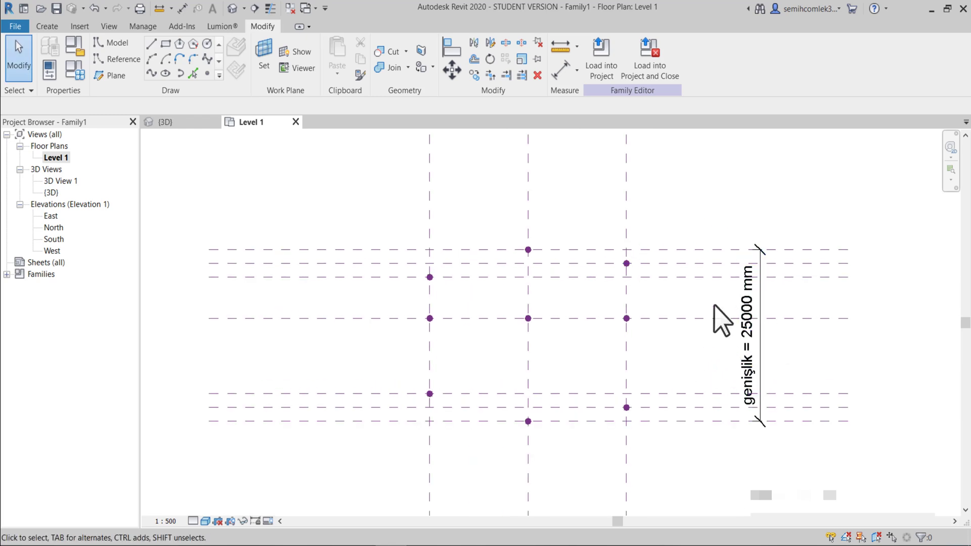
scroll(681, 319, "down", 1)
Make the two segments of the genişlik dimension equal with EQ.
middle_click_drag(675, 323, 647, 318)
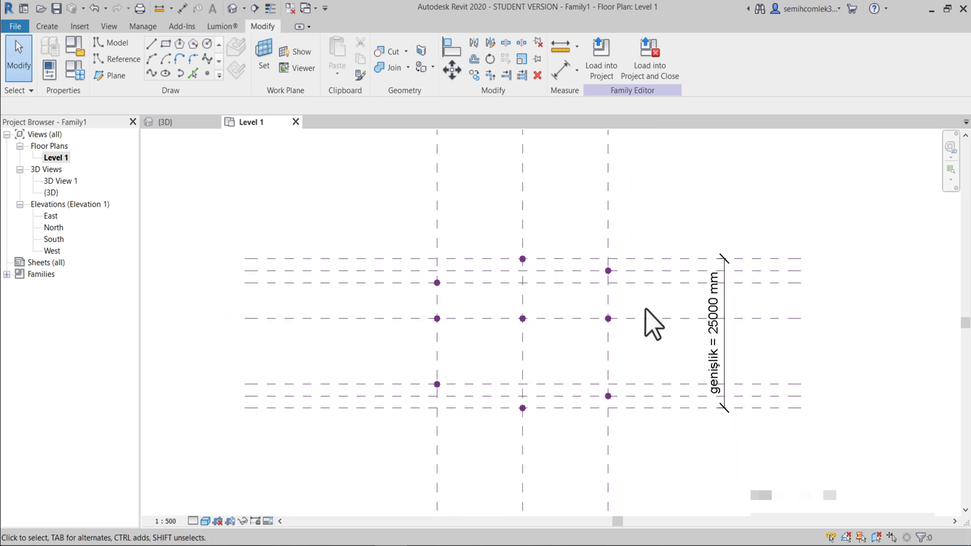
left_click(168, 121)
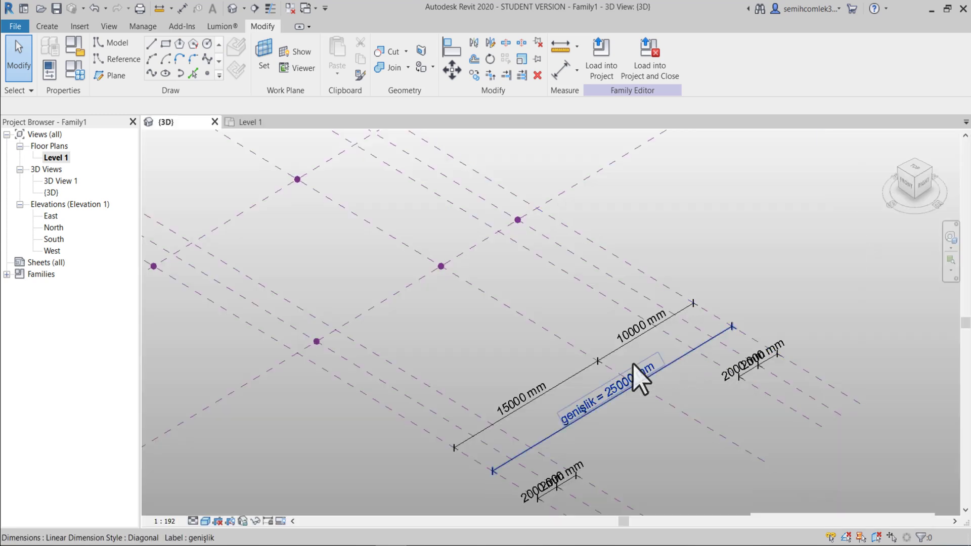
left_click(533, 398)
left_click(543, 360)
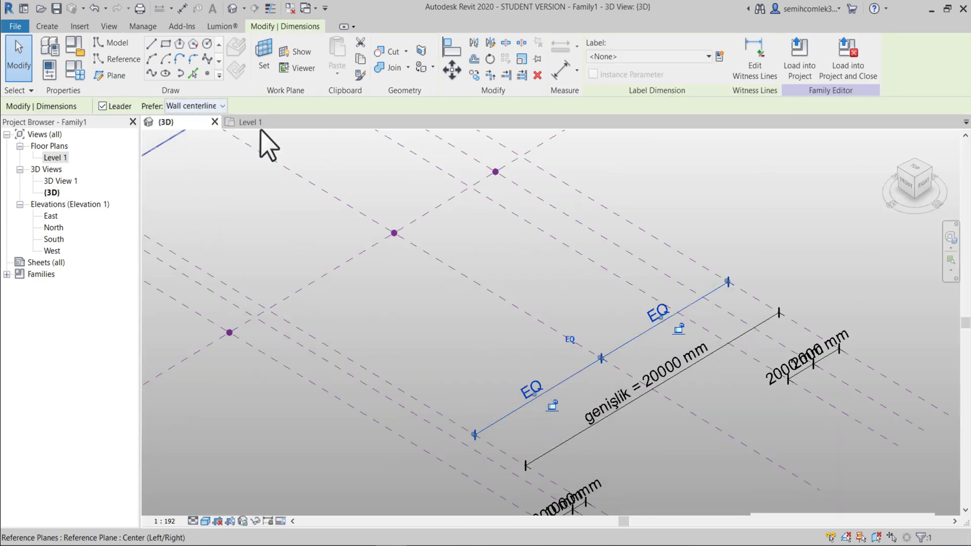
Reconfirm genişlik at 25000 mm in Family Types and clear the selection.
left_click(246, 122)
left_click(75, 71)
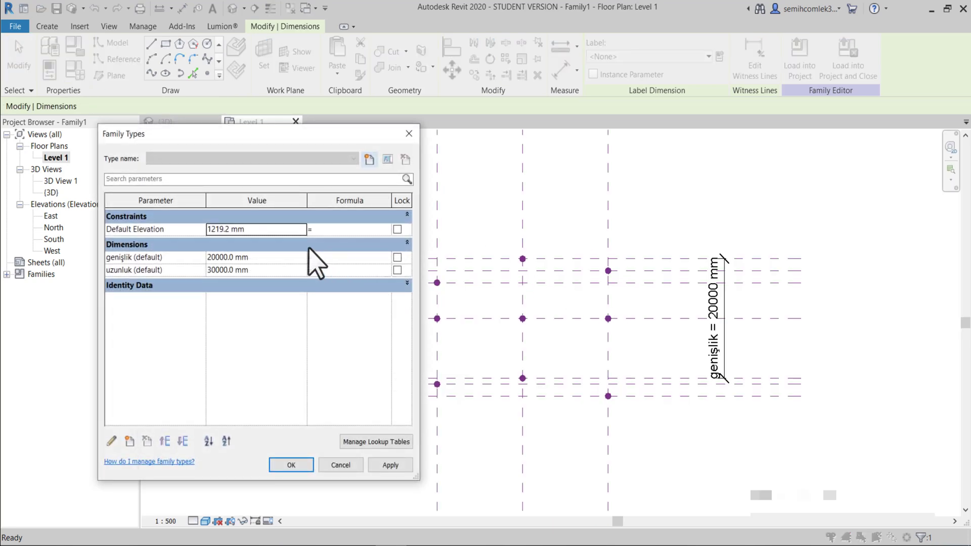
left_click(221, 257)
type("25000")
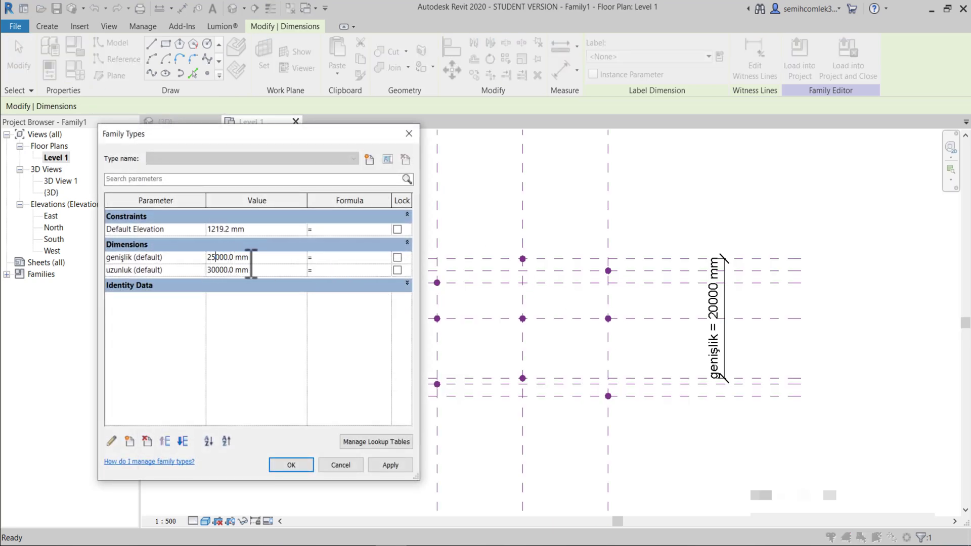
left_click(291, 465)
left_click(385, 455)
scroll(481, 369, "down", 2)
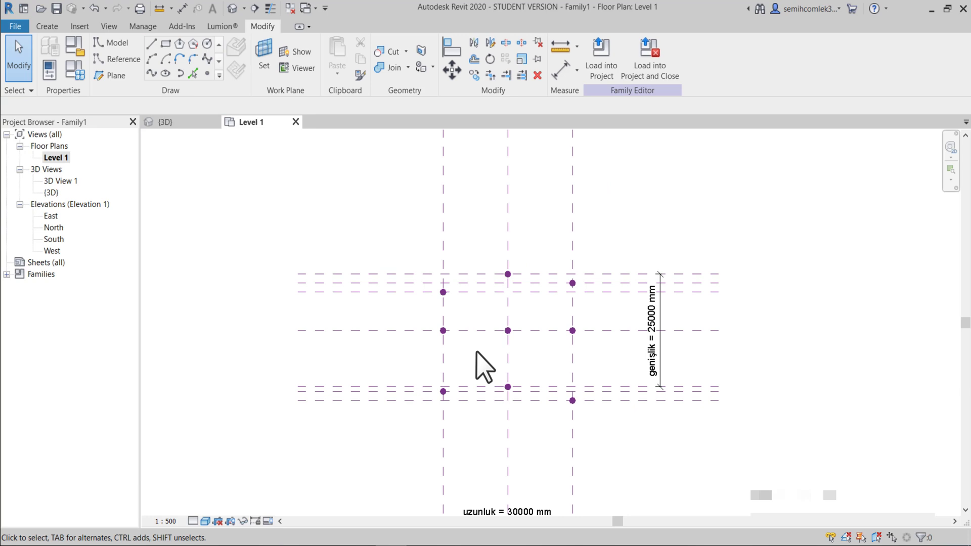
scroll(495, 310, "down", 2)
Show the Properties palette from the 3D view's context menu.
left_click(170, 122)
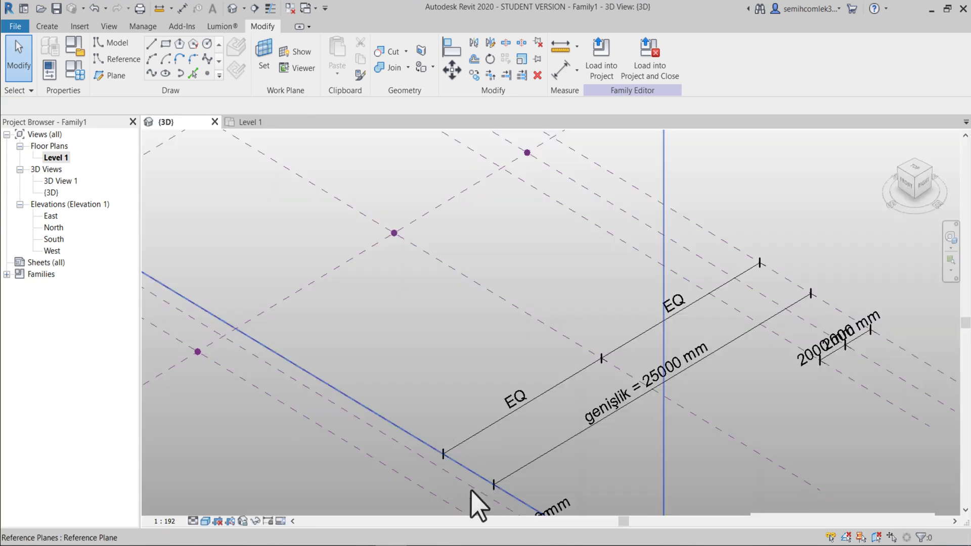
scroll(425, 471, "down", 3)
right_click(248, 299)
left_click(350, 491)
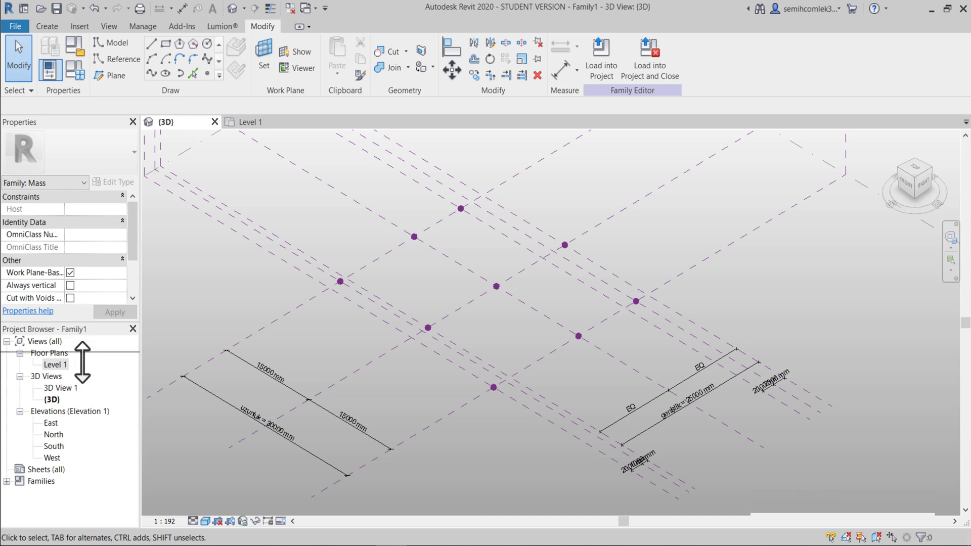
Place Levels 2, 3 and 4 at 6000, 11000 and 16000 mm.
left_click_drag(82, 363, 82, 413)
scroll(321, 357, "down", 3)
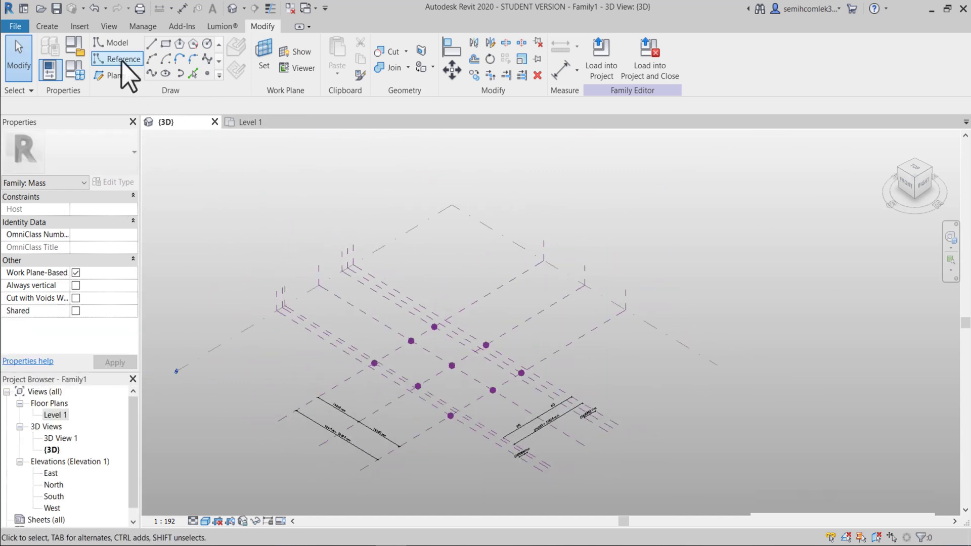
left_click(46, 27)
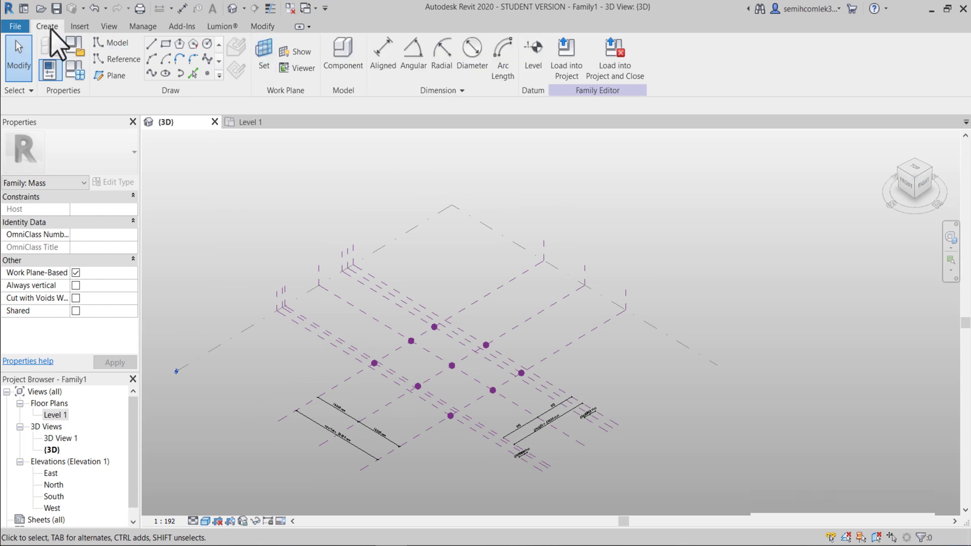
left_click(533, 48)
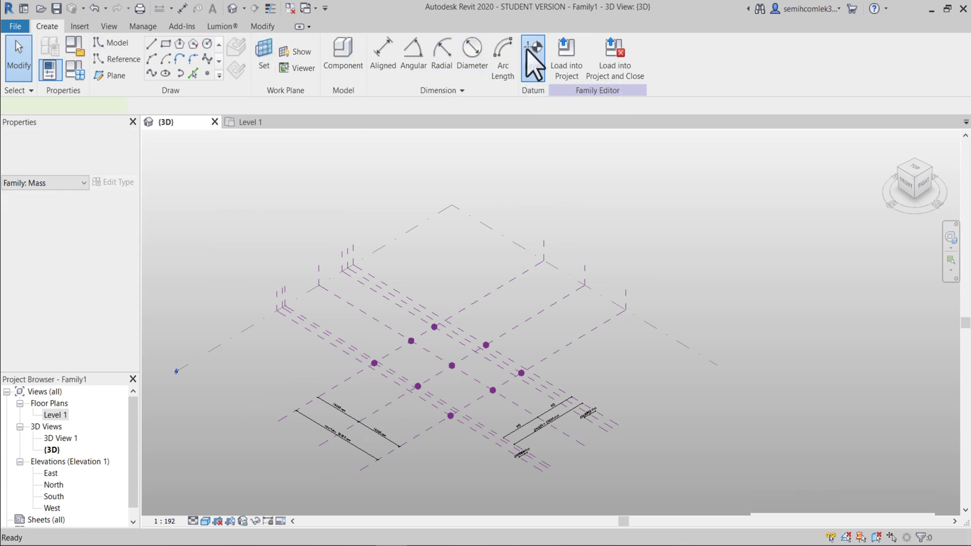
scroll(270, 309, "up", 2)
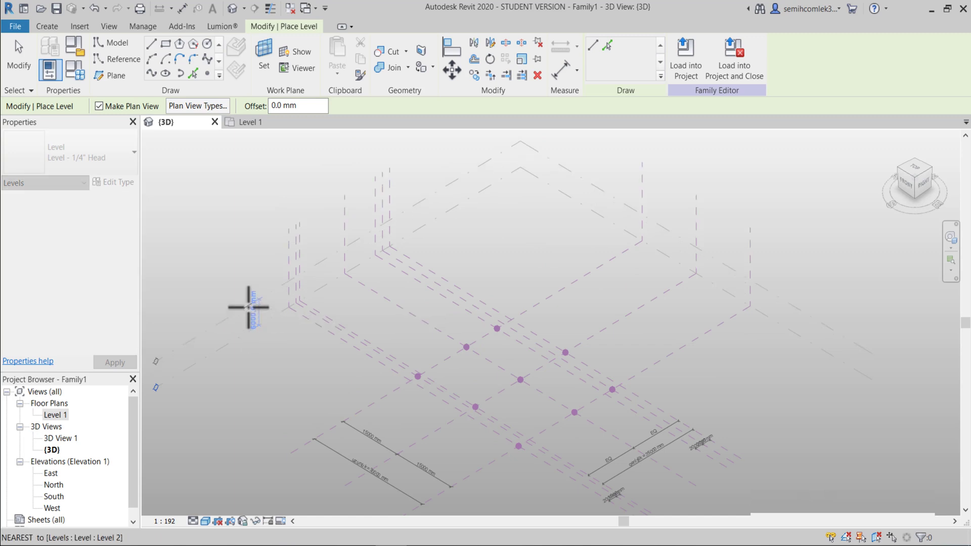
left_click(249, 307)
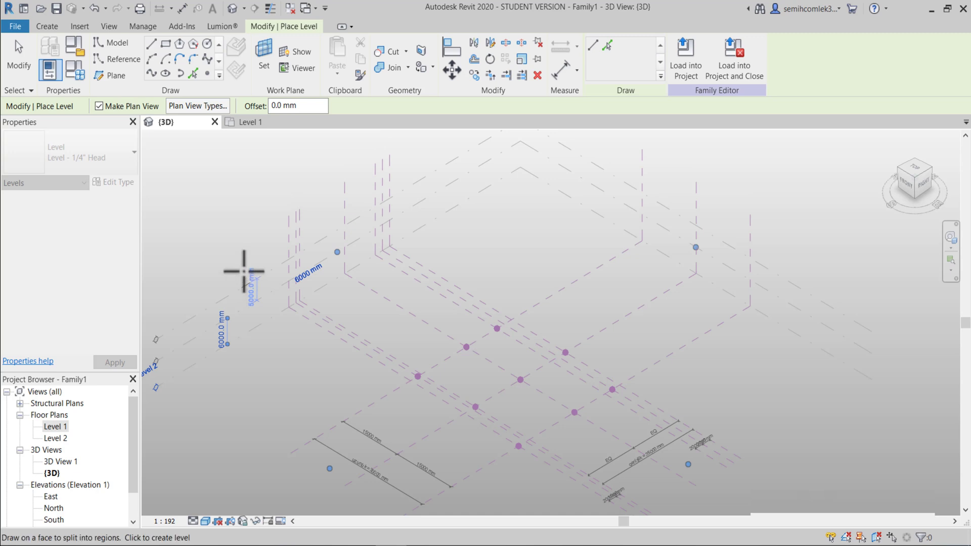
left_click(243, 265)
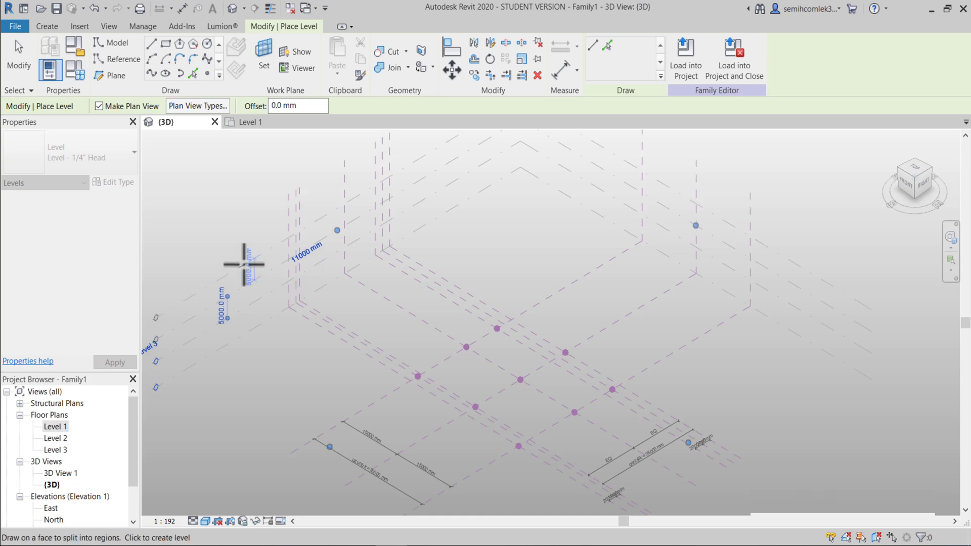
left_click(244, 264)
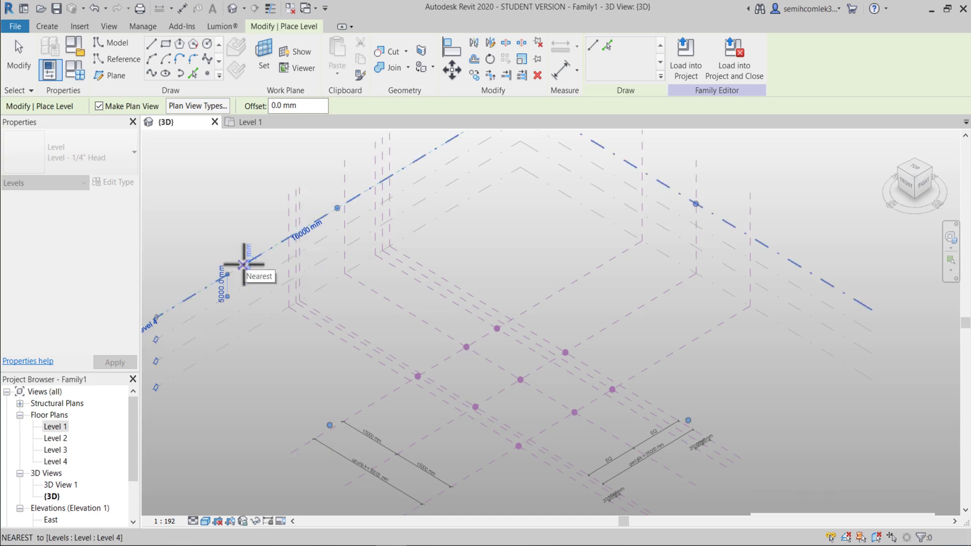
key("Escape")
key("Escape")
scroll(312, 319, "down", 3)
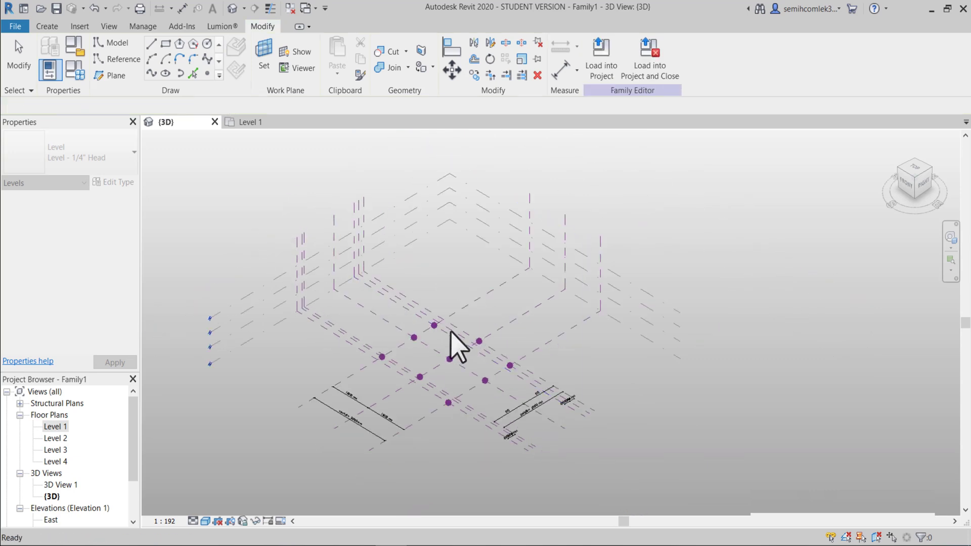
scroll(453, 346, "up", 3)
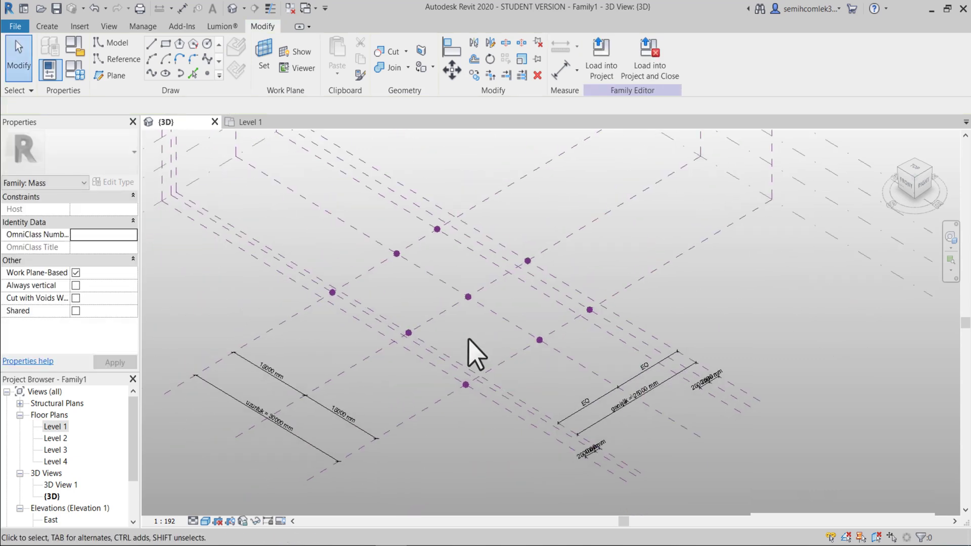
Select two grid reference points in 3D and raise them with an Offset value.
mouse_move(469, 350)
middle_mouse_down("shift")
mouse_move(521, 369)
mouse_move(493, 365)
middle_mouse_up("shift")
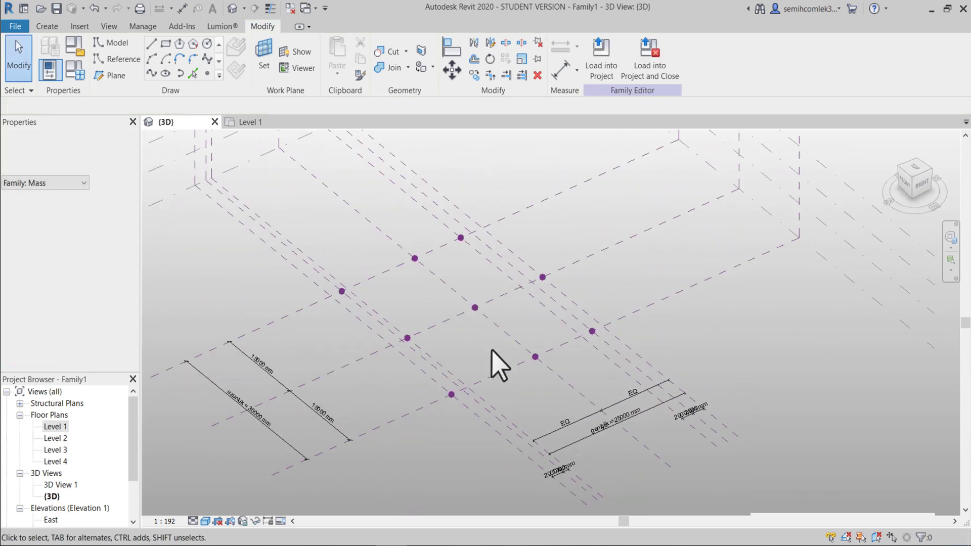
left_click(251, 123)
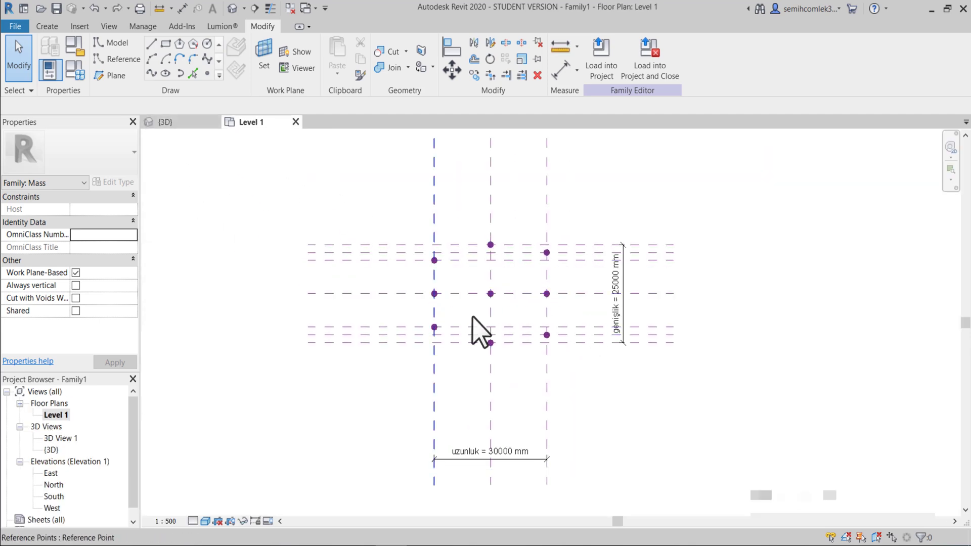
left_click(180, 123)
middle_click_drag(412, 288, 573, 369)
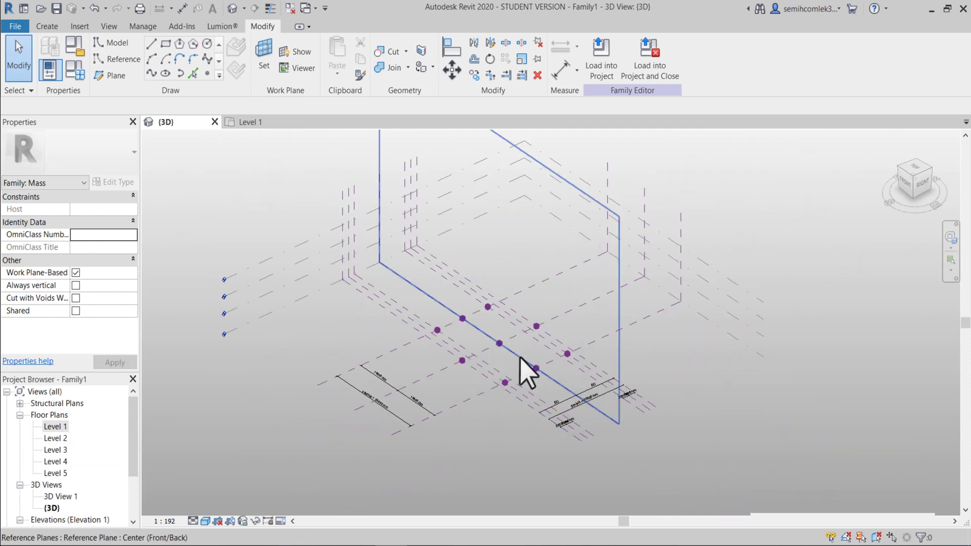
scroll(531, 379, "up", 2)
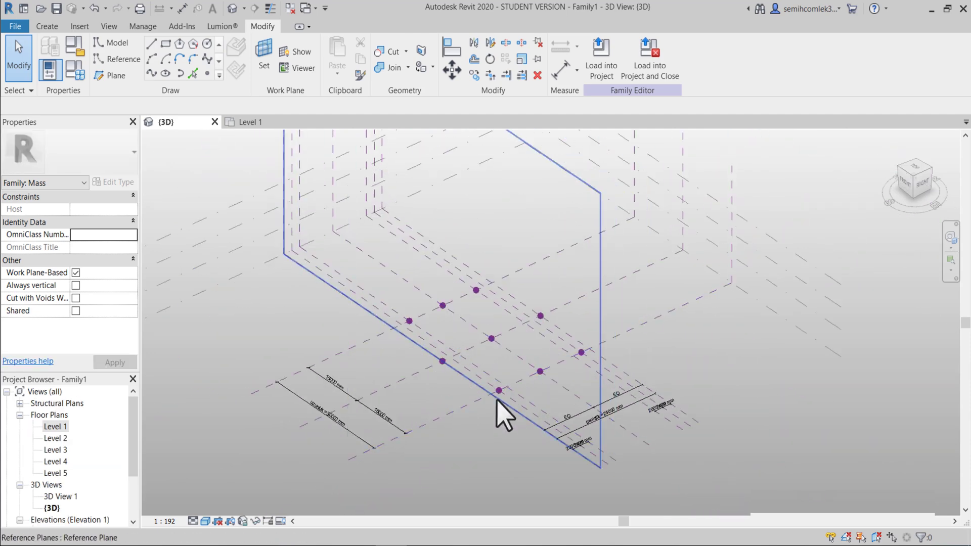
scroll(501, 414, "up", 2)
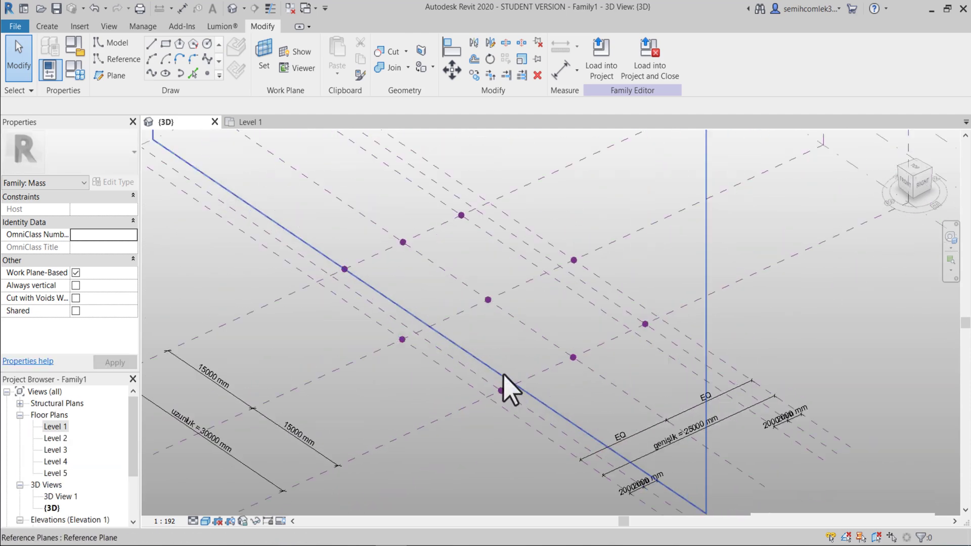
left_click(521, 430)
left_click_drag(682, 359, 682, 359, "ctrl")
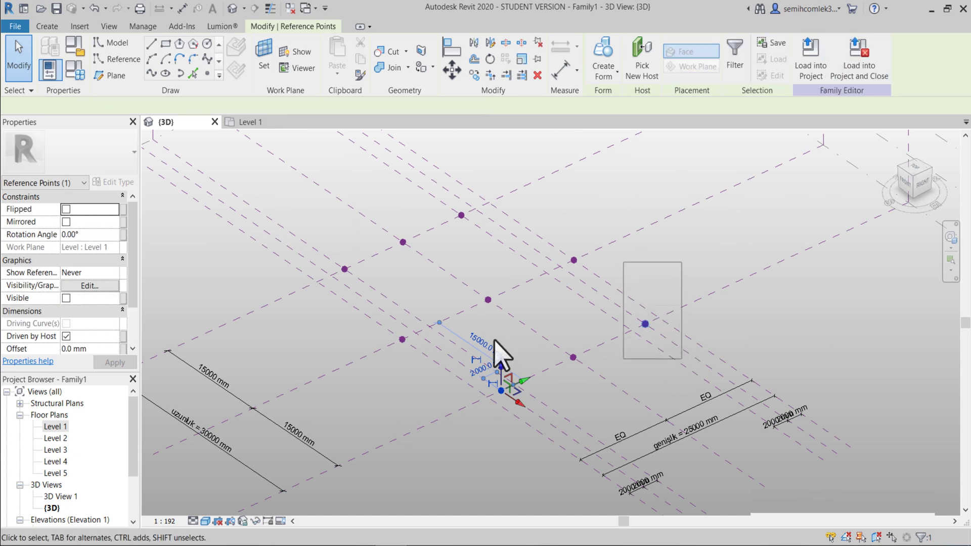
left_click(63, 349)
scroll(73, 344, "down", 2)
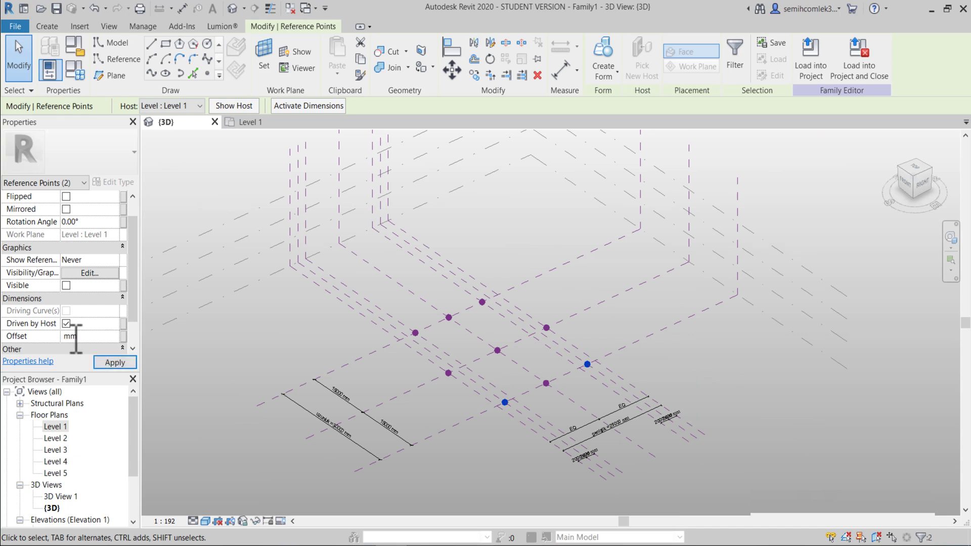
type("5000.0")
left_click(261, 347)
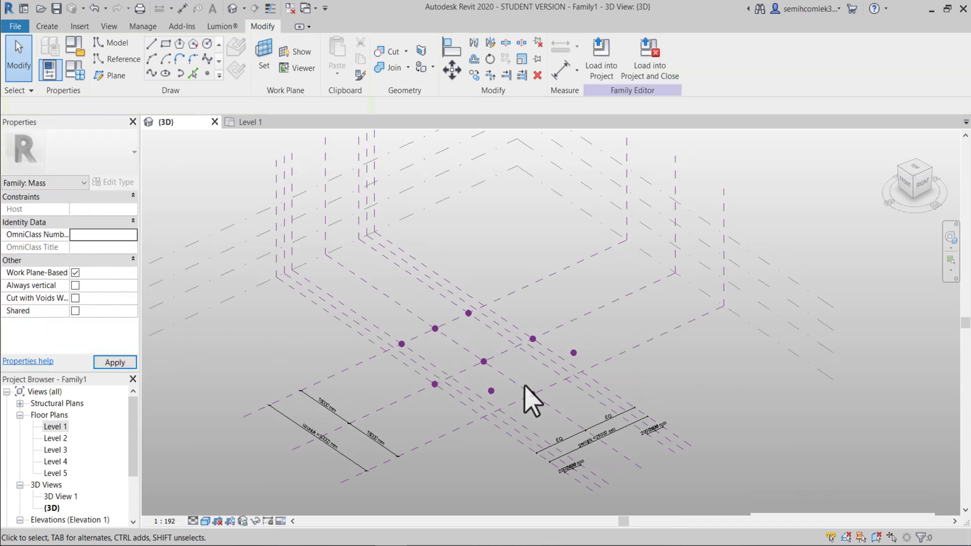
left_click(533, 396)
scroll(533, 391, "down", 2)
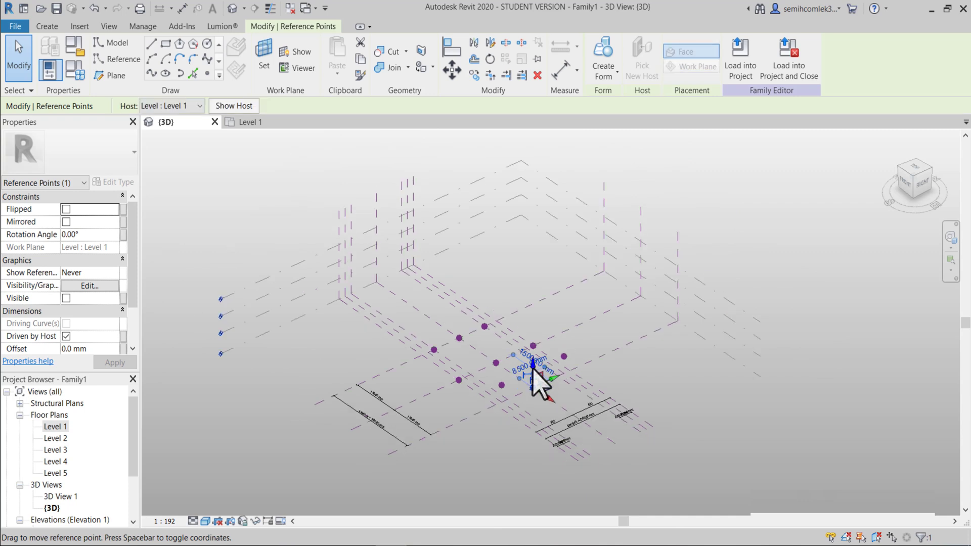
Drag three reference points upward, the last to a 4373.6 mm offset.
left_click_drag(530, 326, 531, 324)
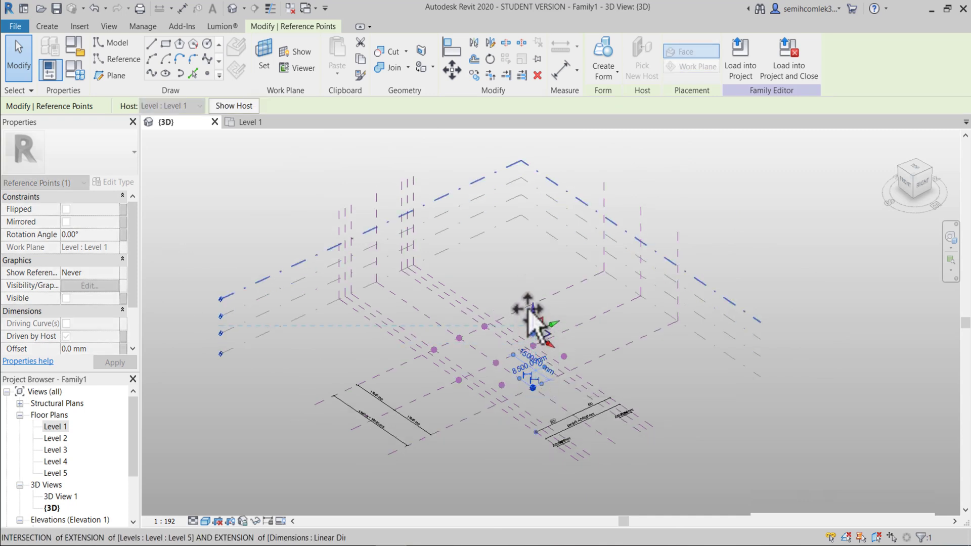
left_click_drag(530, 324, 529, 311)
key("Escape")
scroll(494, 413, "up", 3)
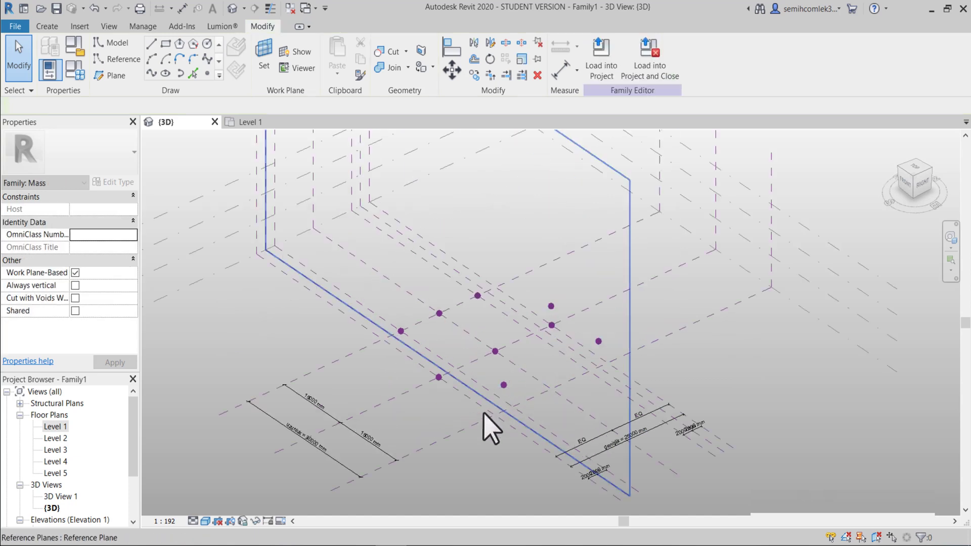
middle_click_drag(488, 427, 517, 430)
scroll(574, 373, "up", 1)
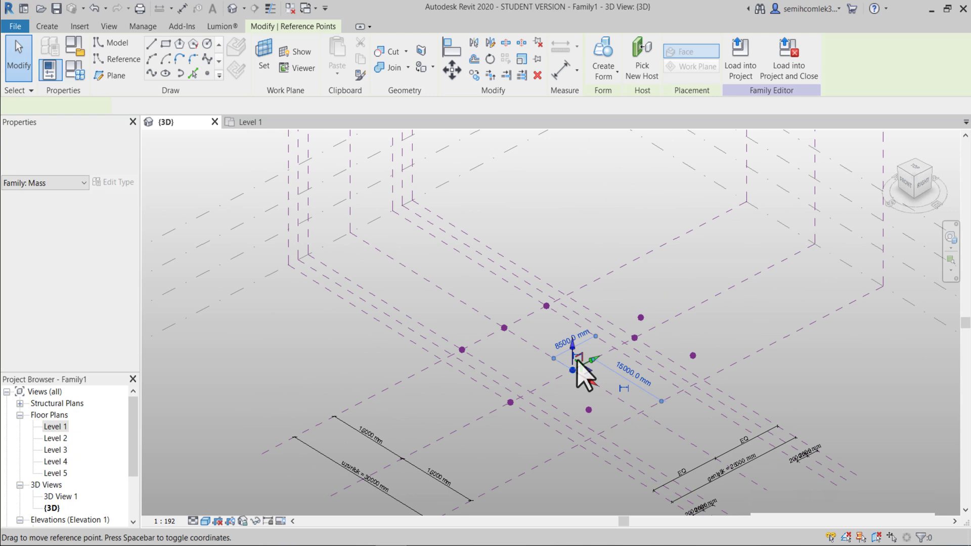
left_click(581, 374)
scroll(582, 364, "down", 2)
left_click_drag(581, 357, 573, 296)
scroll(531, 342, "up", 2)
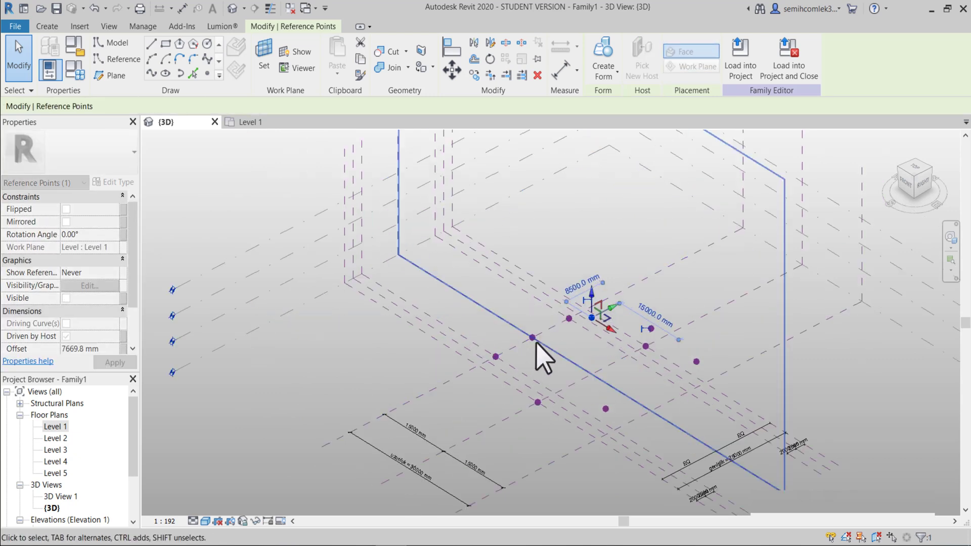
left_click(534, 339)
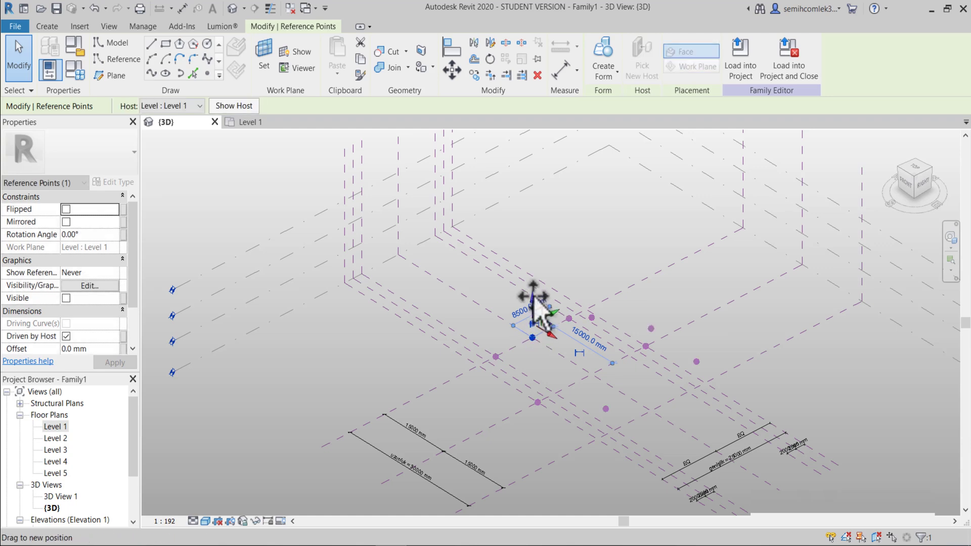
left_click_drag(535, 303, 532, 281)
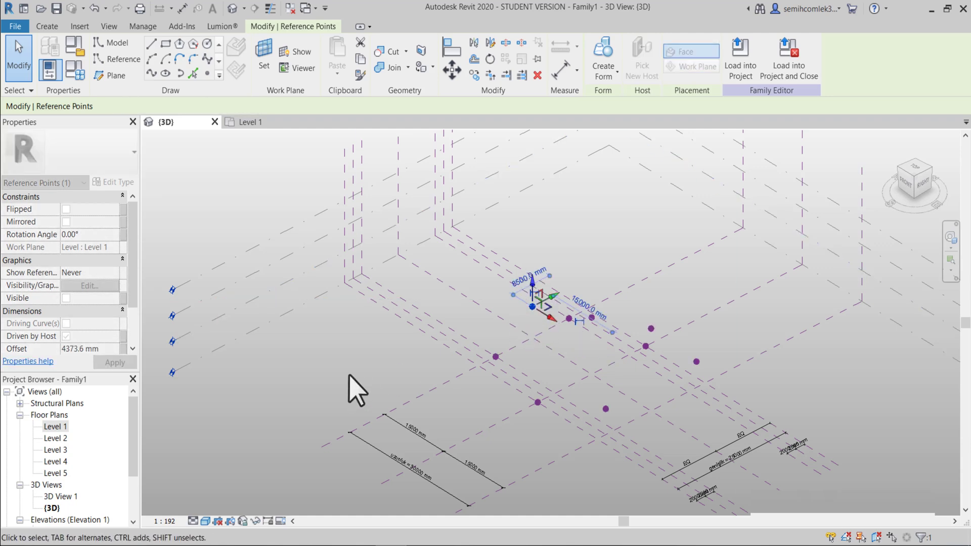
Orbit to a front view to compare the point heights, then back to isometric.
left_click(412, 385)
middle_click_drag(418, 390, 548, 348, "shift")
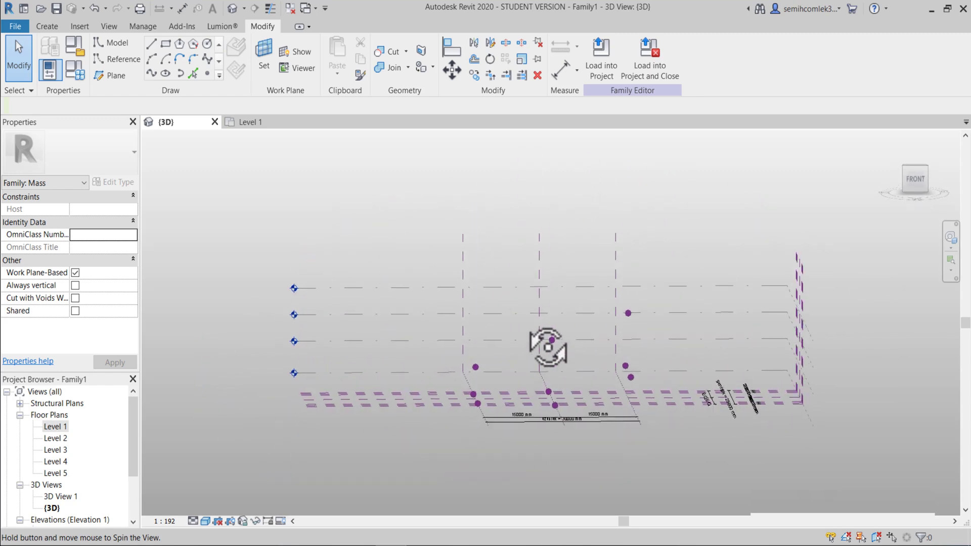
middle_click_drag(548, 348, 441, 440, "shift")
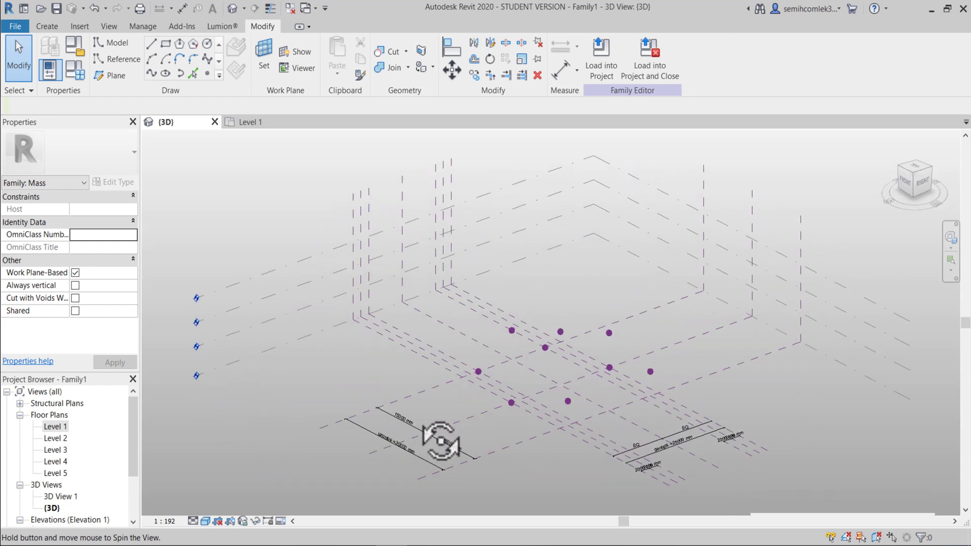
scroll(536, 408, "up", 3)
Draw the first arched spline from its far end through a raised point.
middle_click_drag(559, 403, 520, 389)
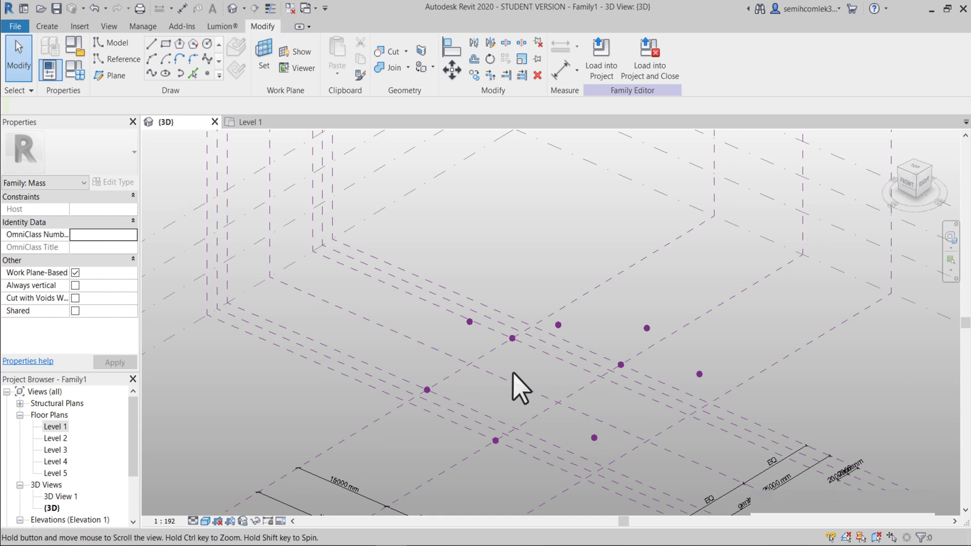
left_click(124, 59)
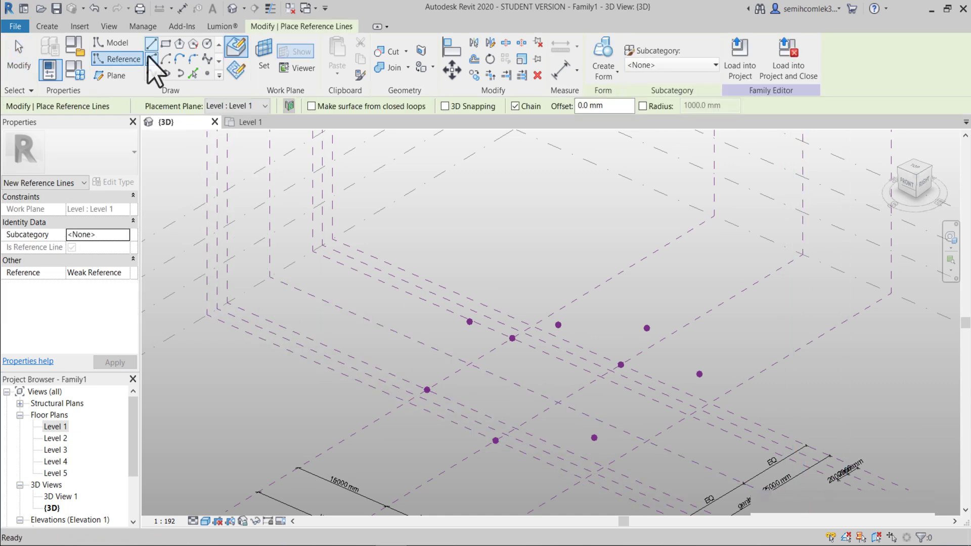
left_click(496, 440)
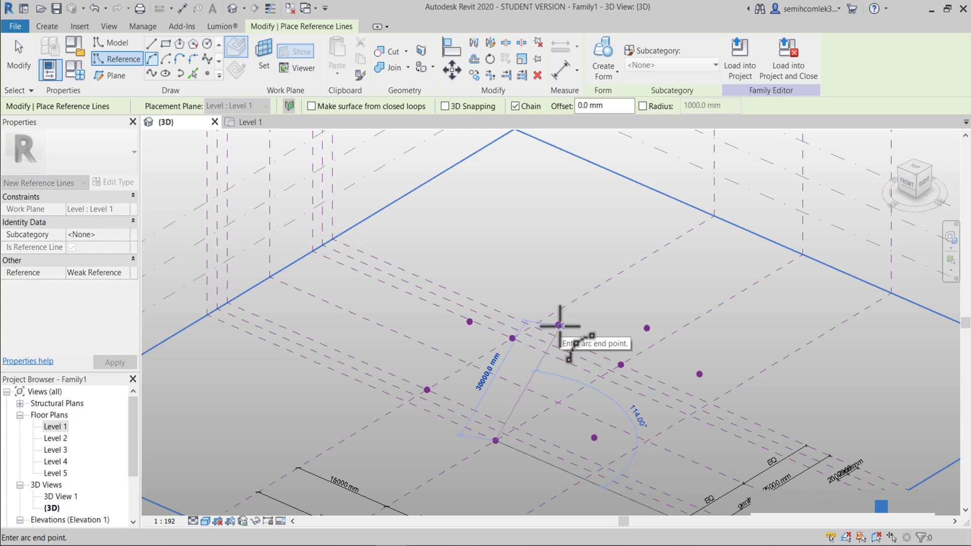
key("Escape")
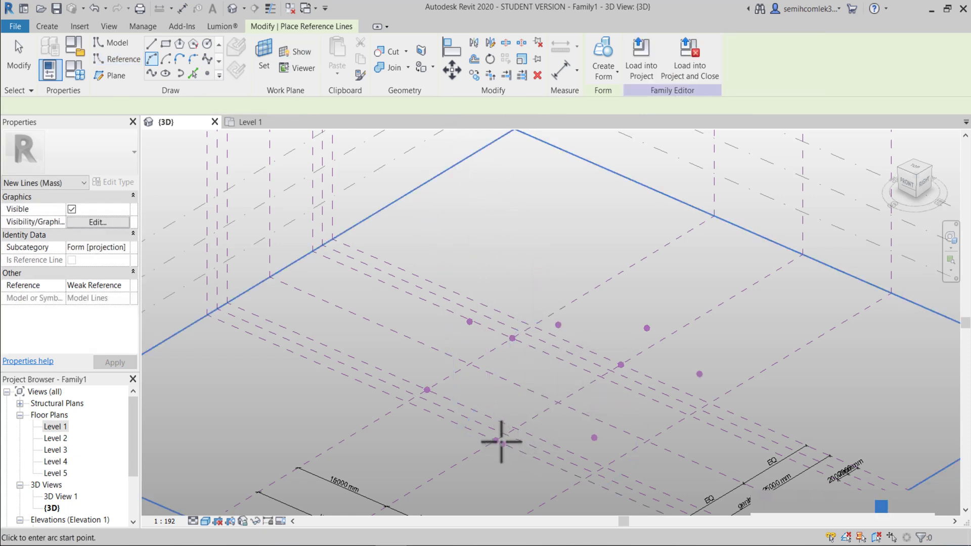
left_click(621, 365)
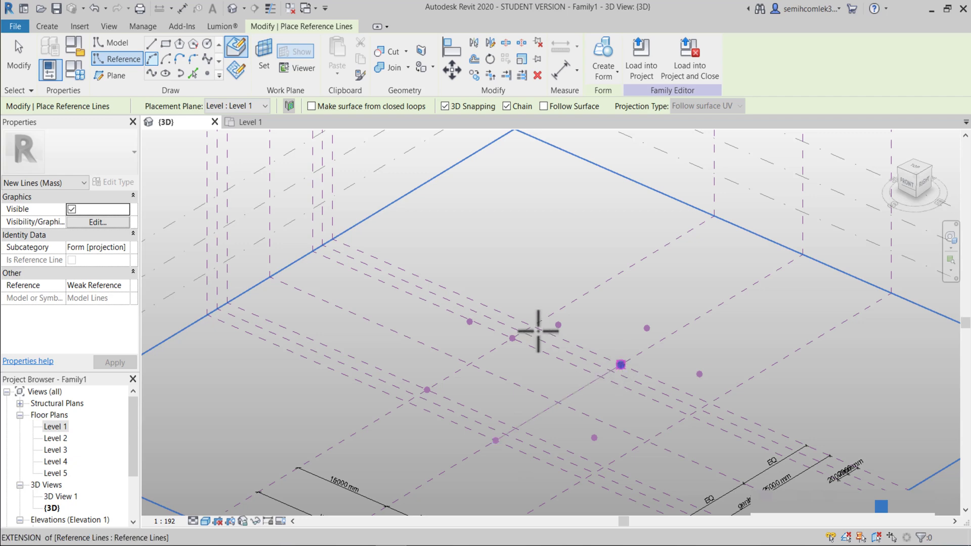
left_click(560, 325)
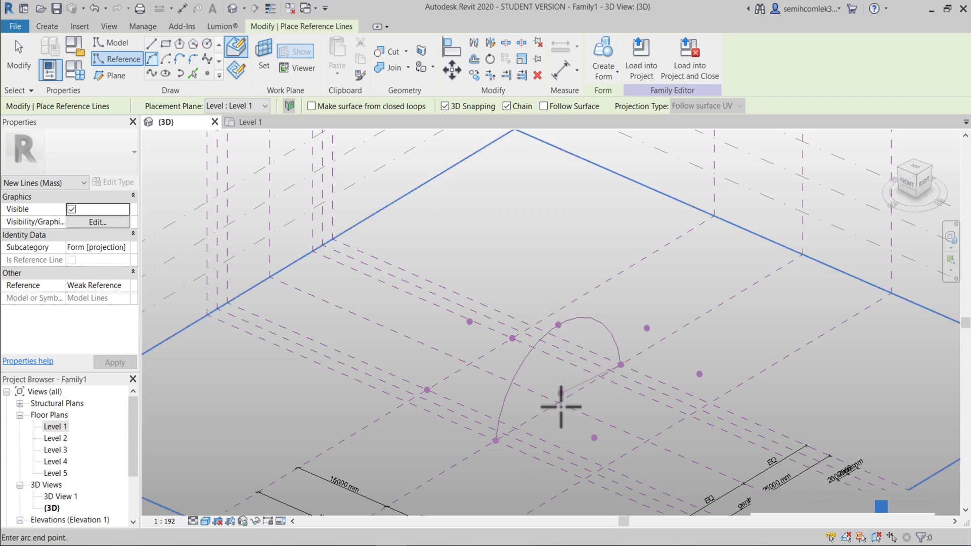
middle_click_drag(559, 401, 527, 406, "shift")
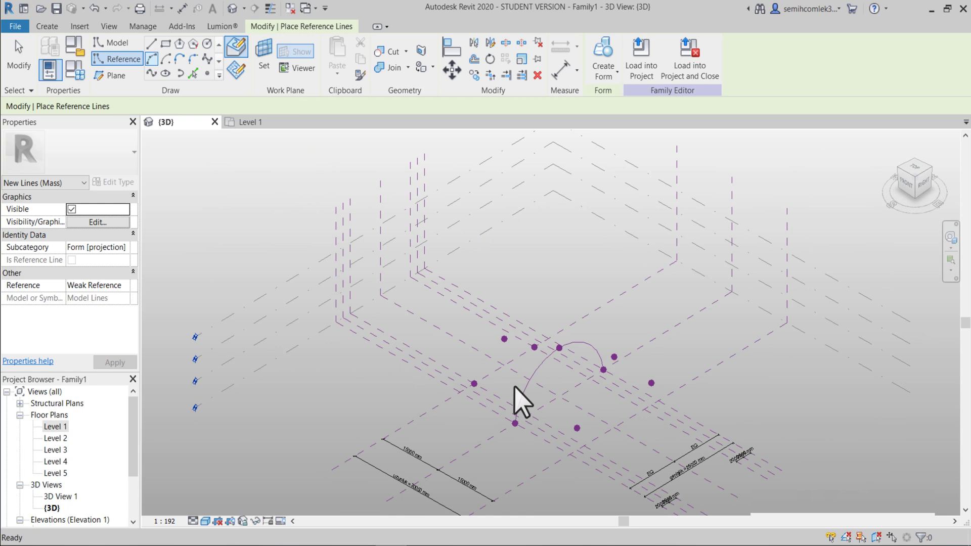
key("Escape")
key("Escape")
scroll(521, 400, "up", 3)
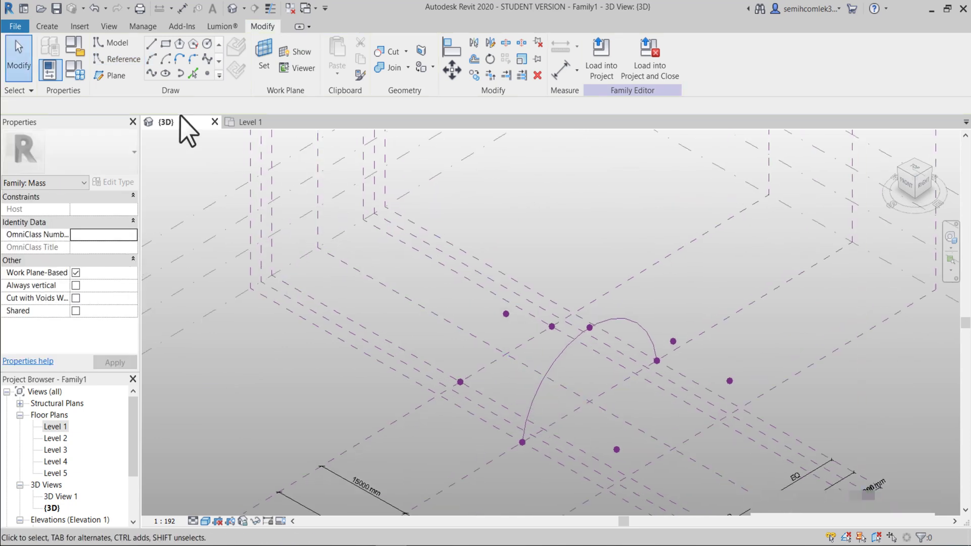
Draw the second arch from a base point through a raised point to the opposite point.
left_click(121, 59)
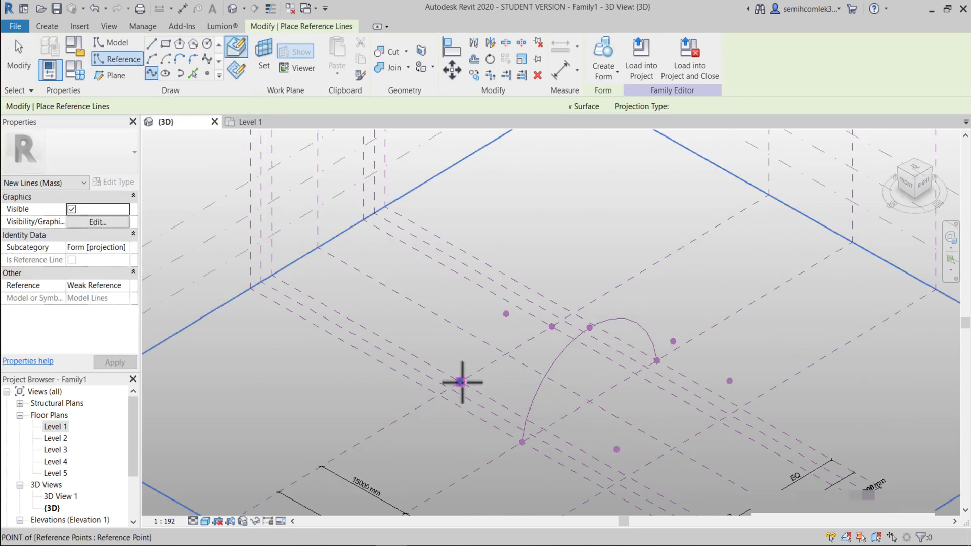
left_click(460, 382)
left_click(506, 313)
left_click(551, 326)
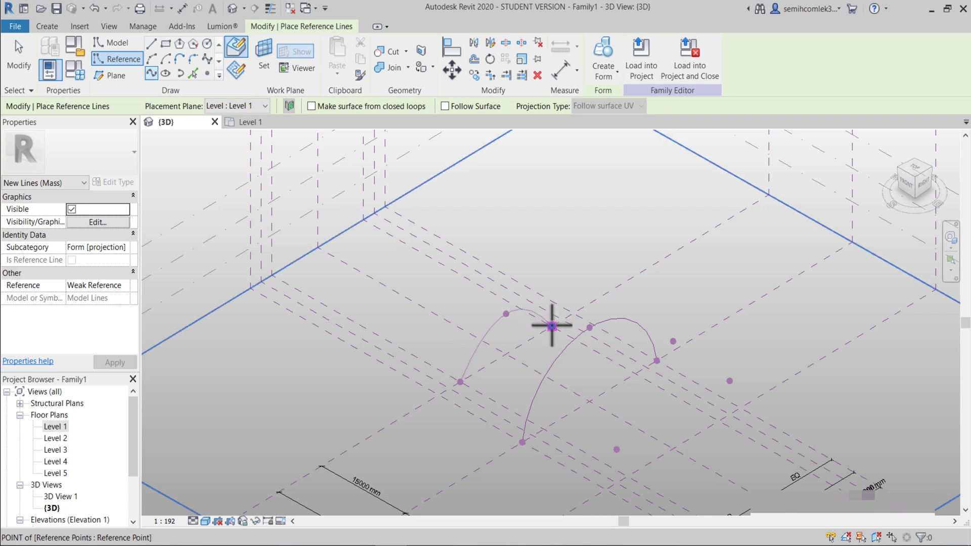
key("Escape")
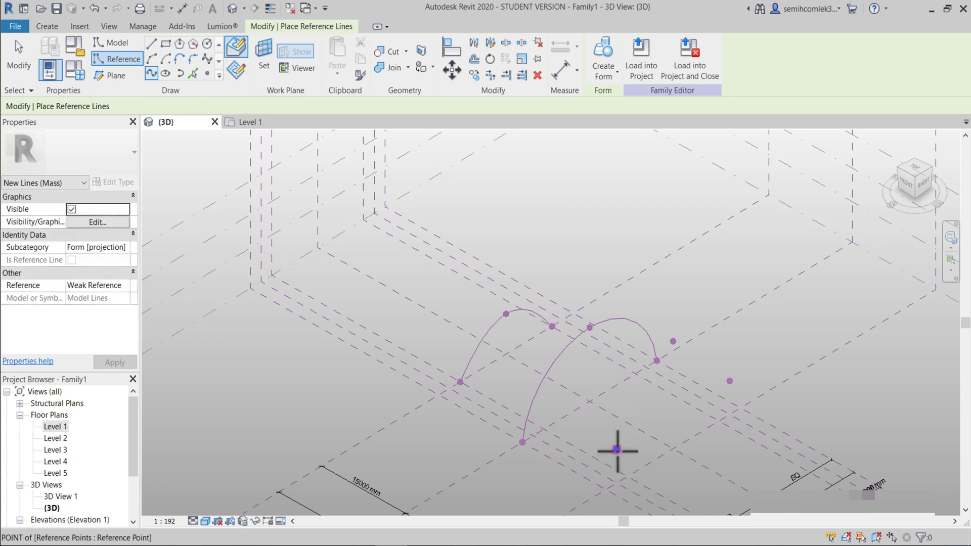
Draw the third arch from a base point to a raised point, then select the first curve.
left_click(673, 342)
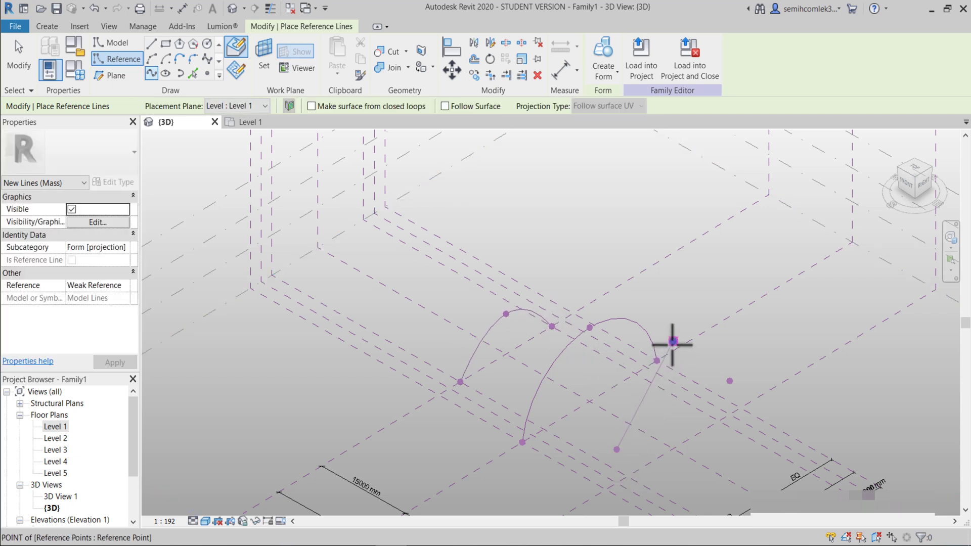
left_click(725, 386)
key("Escape")
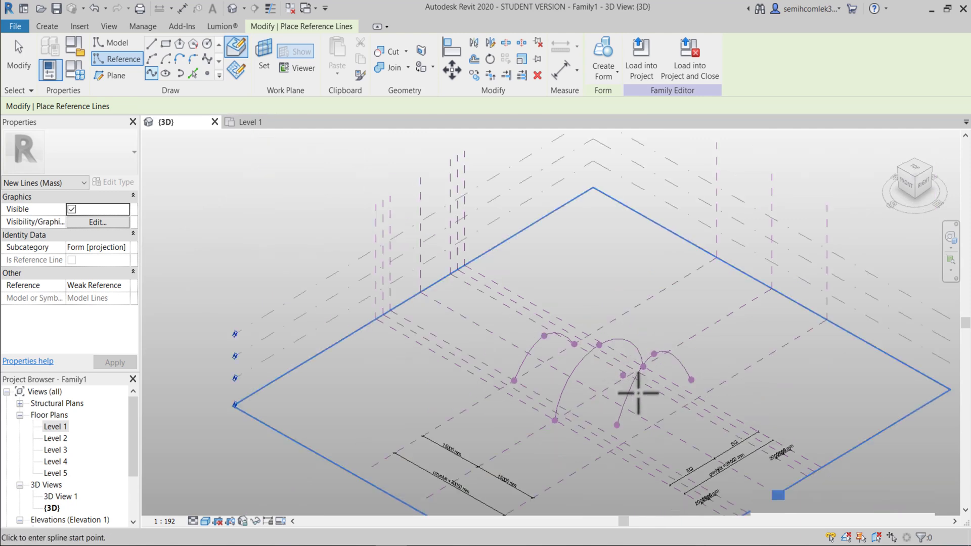
middle_click_drag(633, 397, 660, 395, "shift")
key("Escape")
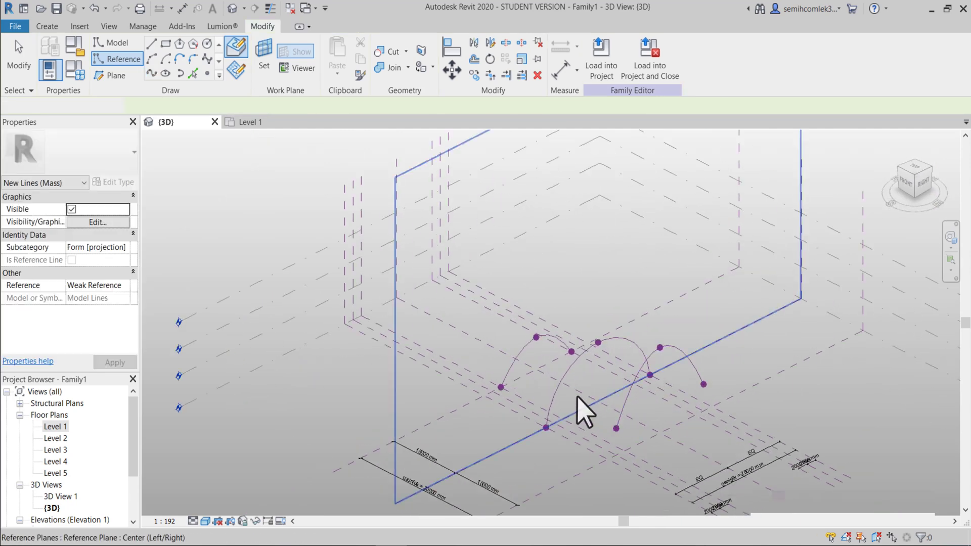
scroll(531, 399, "up", 2)
left_click(565, 396)
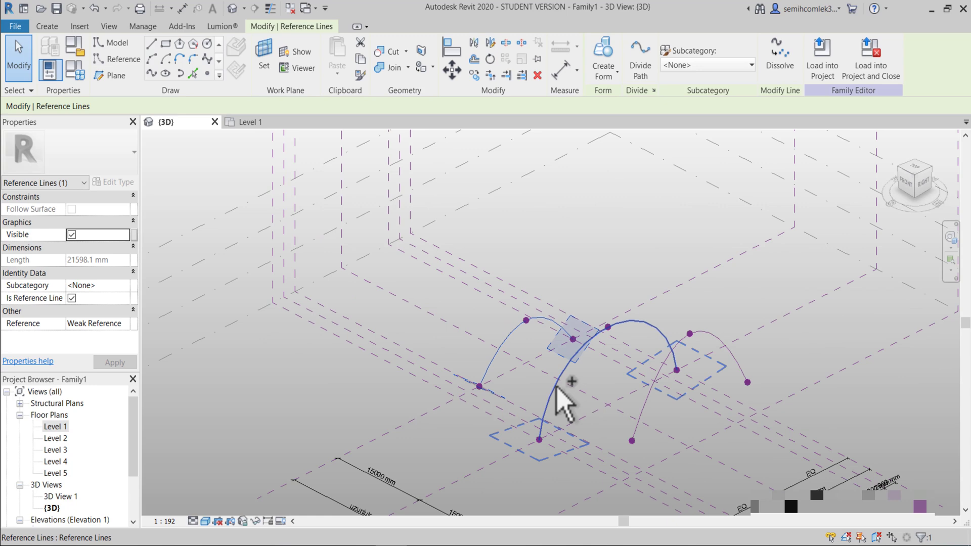
Create a solid form from the selected arched curves and orbit to review the vault.
left_click(647, 414, "ctrl")
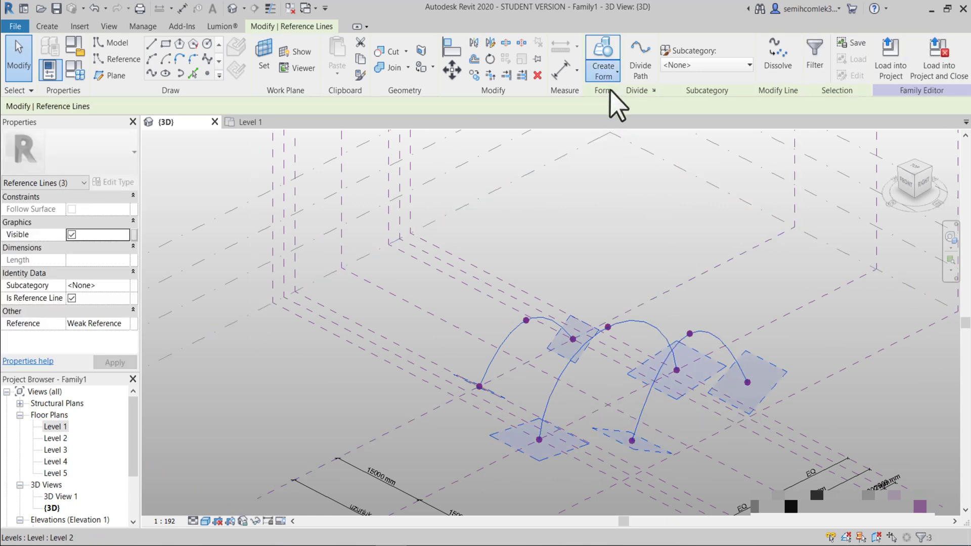
left_click(605, 61)
mouse_move(619, 287)
middle_mouse_down("shift")
mouse_move(629, 256)
mouse_move(574, 271)
mouse_move(645, 285)
mouse_move(683, 406)
middle_mouse_up("shift")
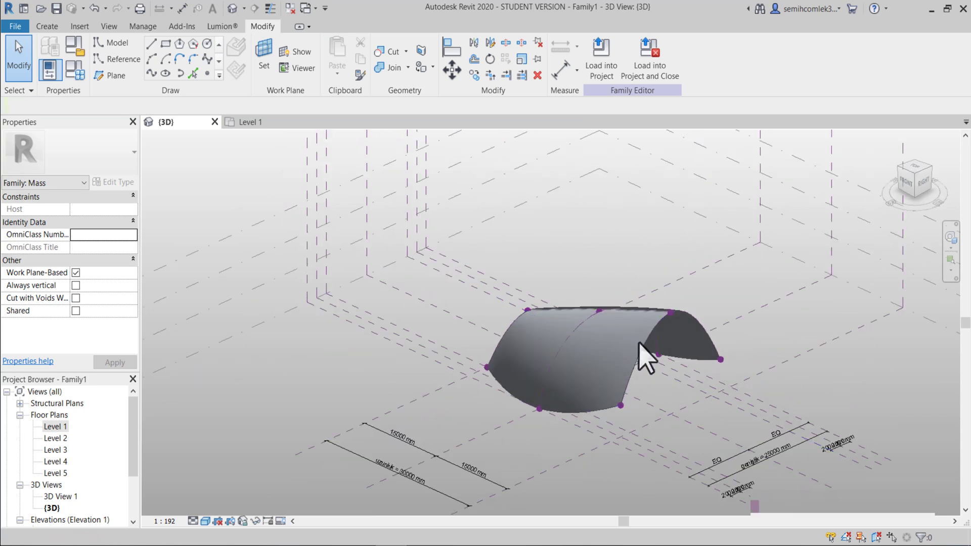
left_click(640, 357)
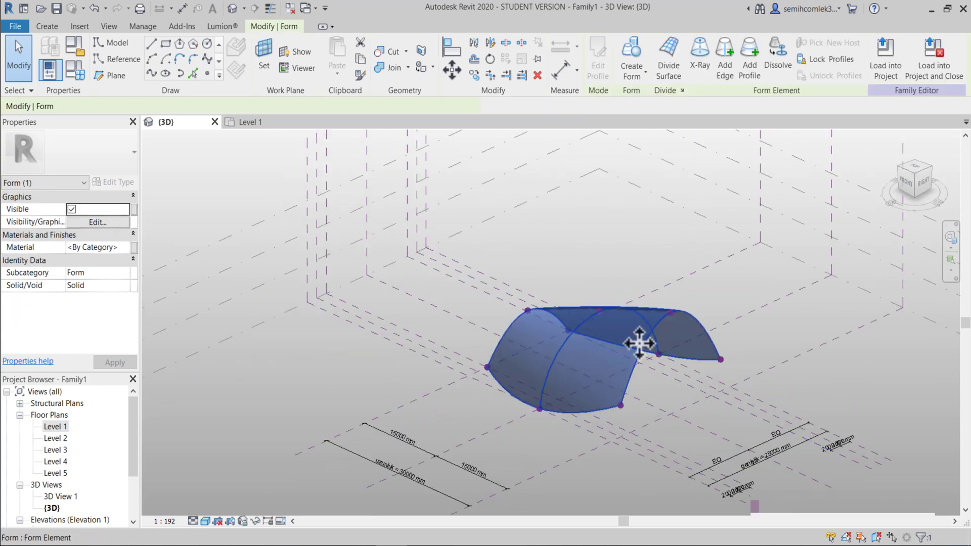
Divide the vaulted form's surface into a grid.
left_click(672, 80)
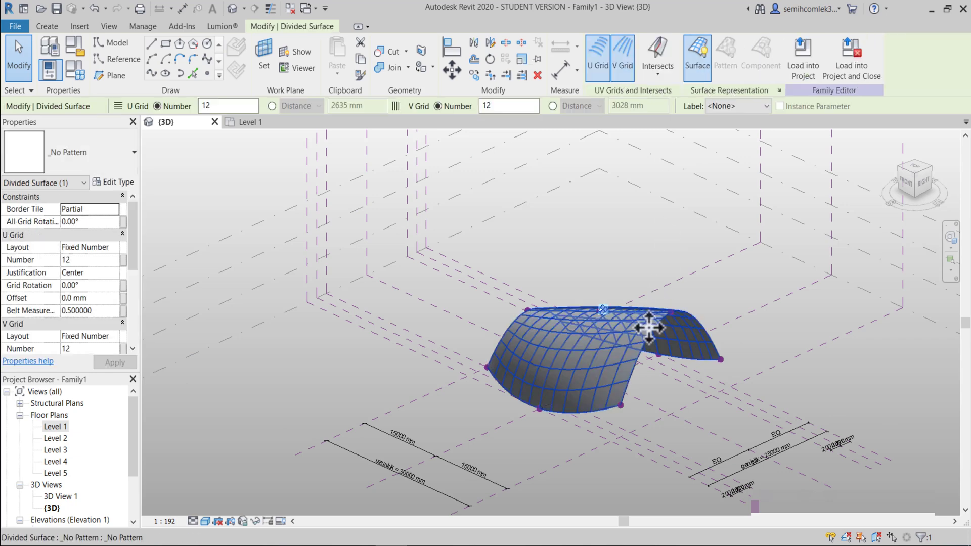
key("Escape")
scroll(640, 357, "up", 1)
left_click(642, 351)
Apply the Rhomboid pattern with U and V grids at fixed 3000 mm spacing.
left_click(87, 163)
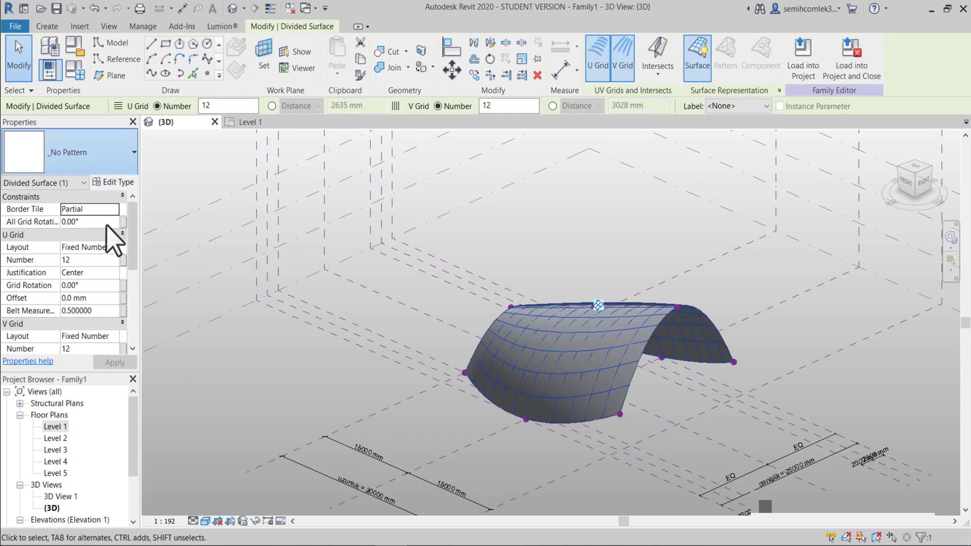
scroll(85, 328, "down", 1)
scroll(79, 403, "down", 1)
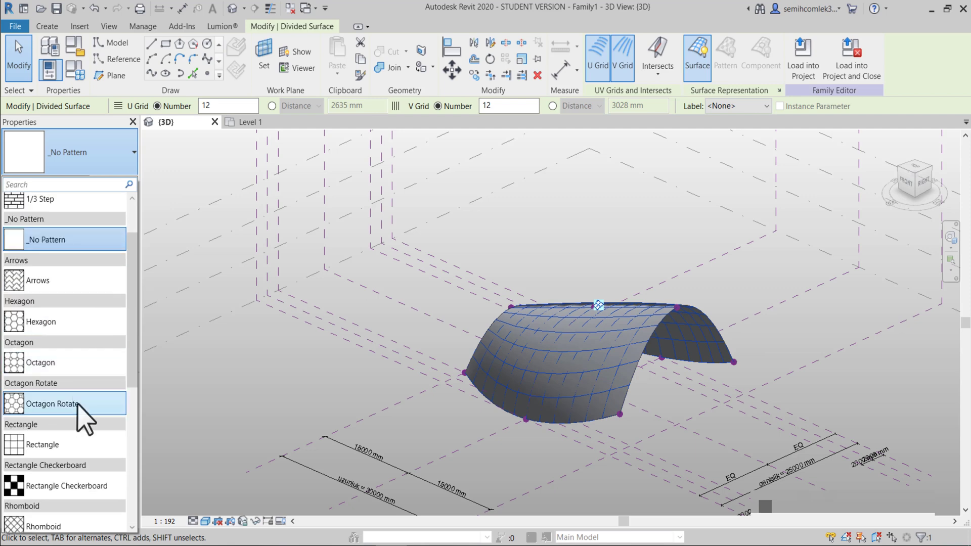
scroll(76, 414, "down", 1)
left_click(57, 497)
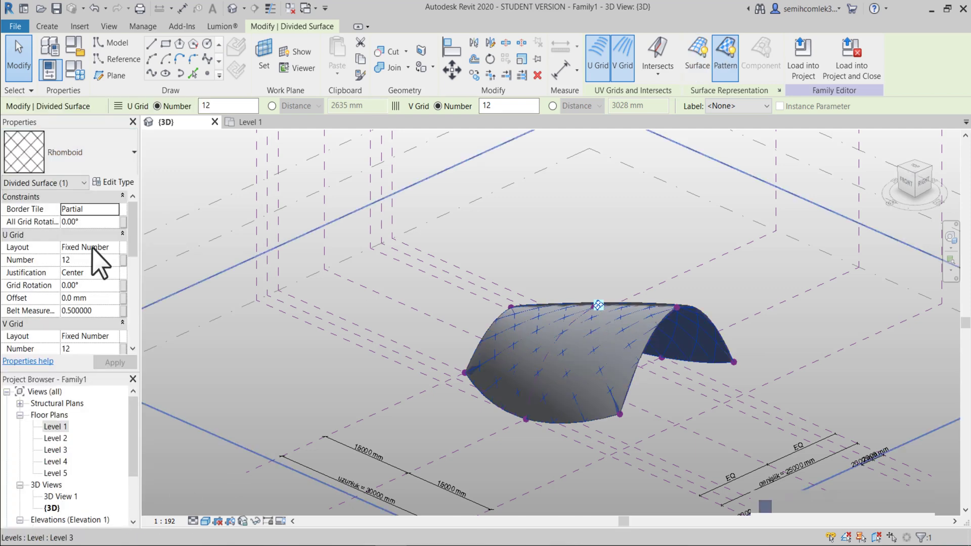
left_click(114, 247)
left_click(90, 272)
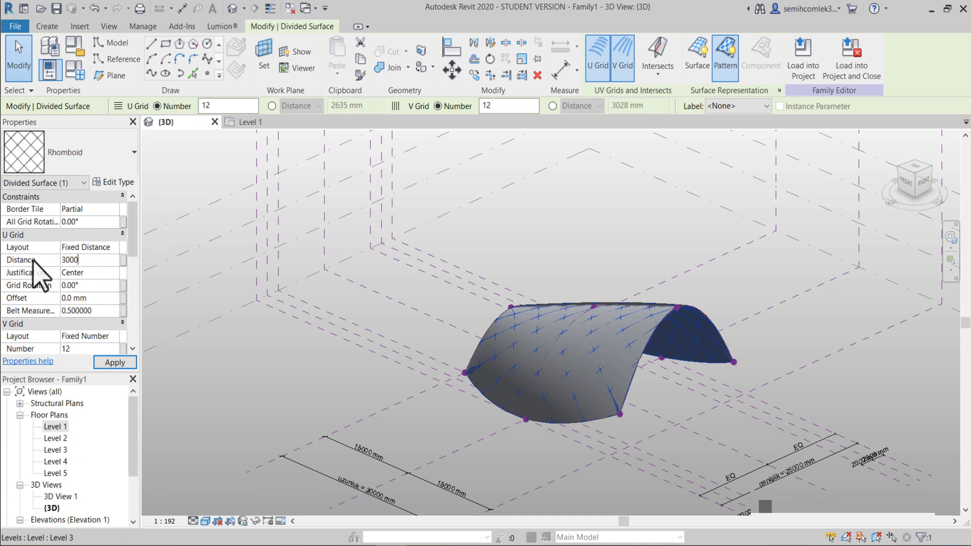
scroll(70, 302, "down", 1)
left_click(113, 298)
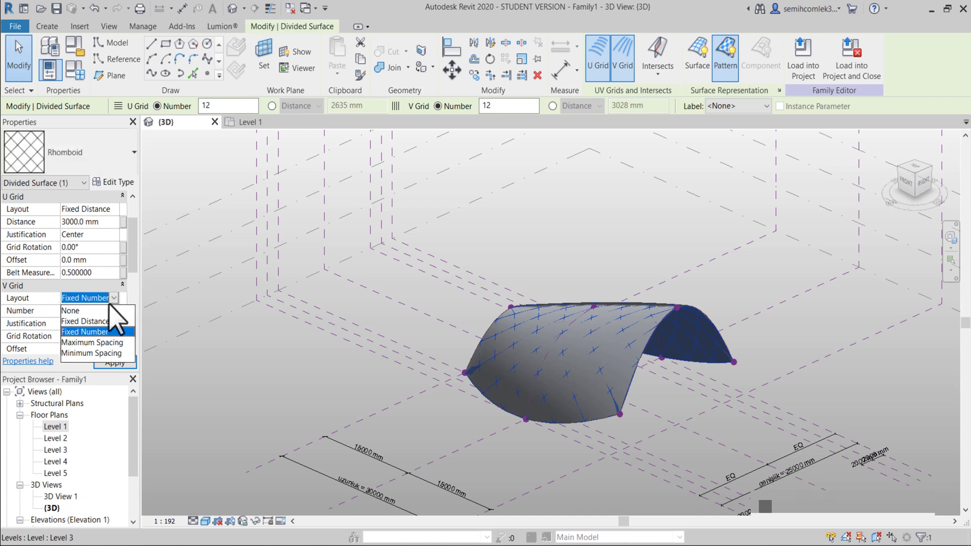
left_click(92, 321)
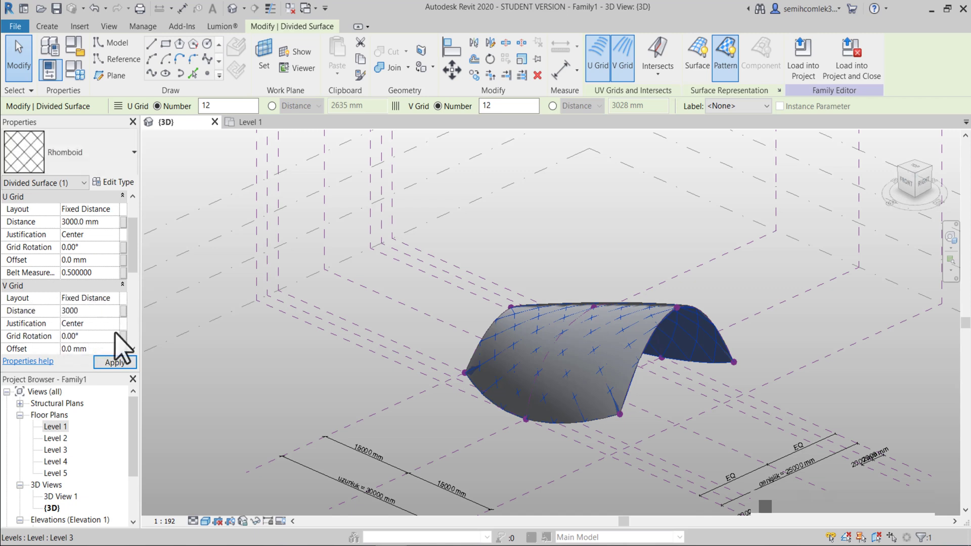
left_click(257, 402)
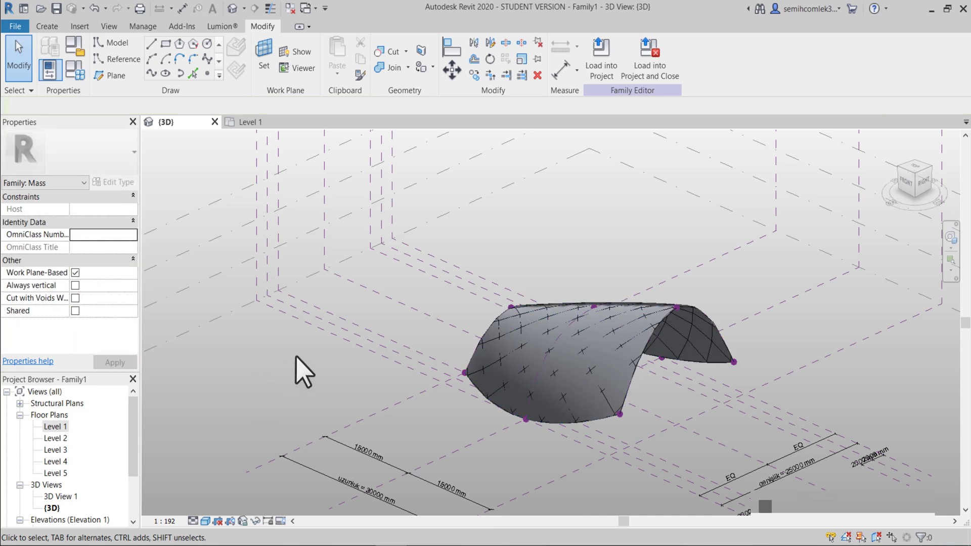
scroll(304, 372, "down", 1)
In the Level 1 plan, flex uzunluk to 35000 mm.
left_click(247, 122)
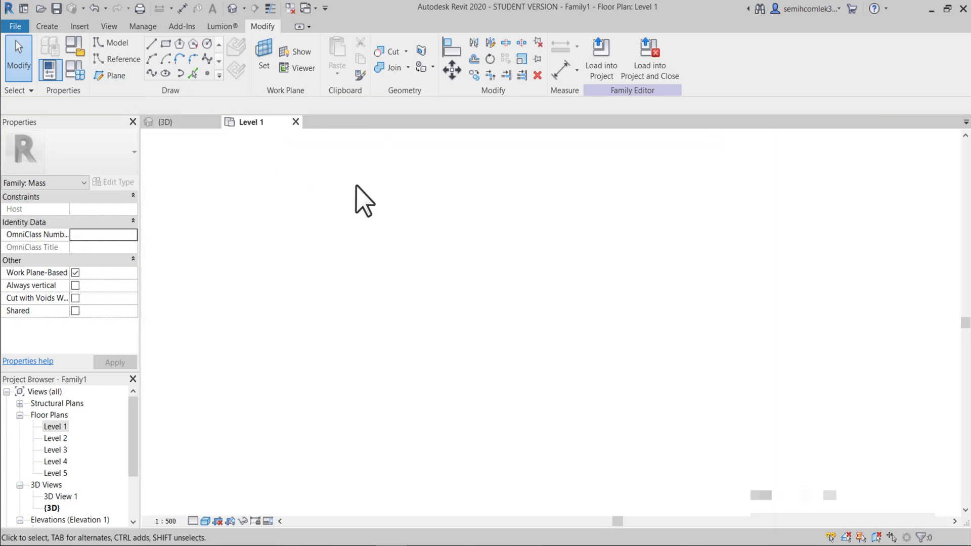
middle_click_drag(498, 303, 704, 314)
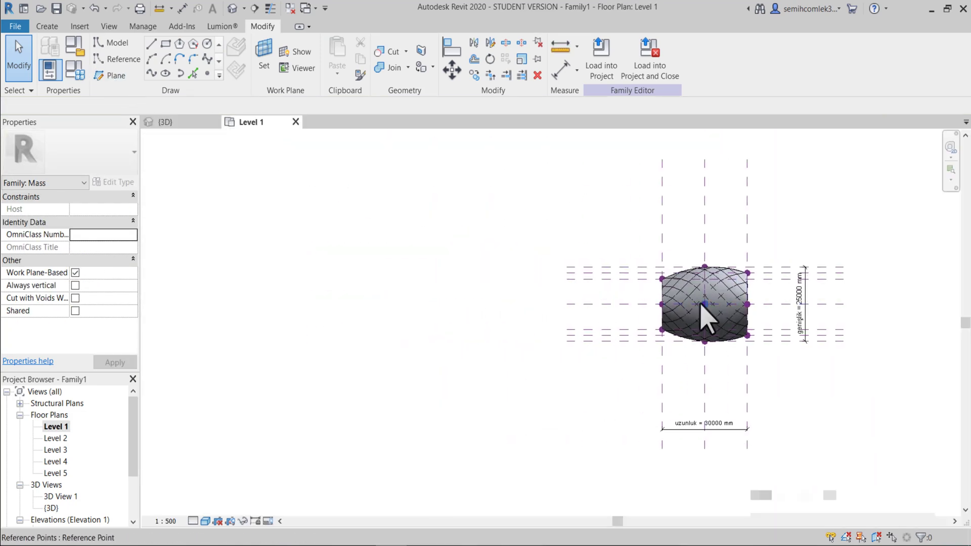
left_click(78, 74)
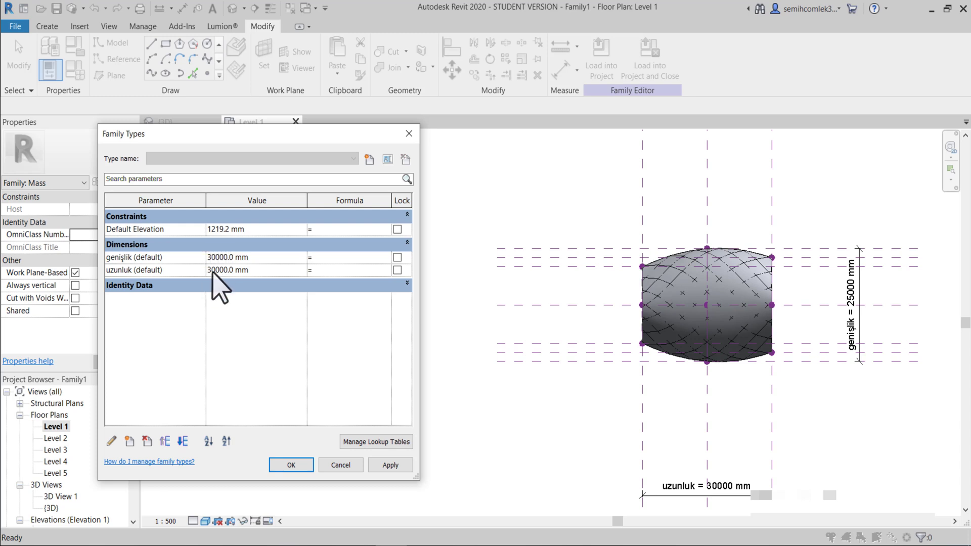
left_click(212, 270)
left_click(291, 465)
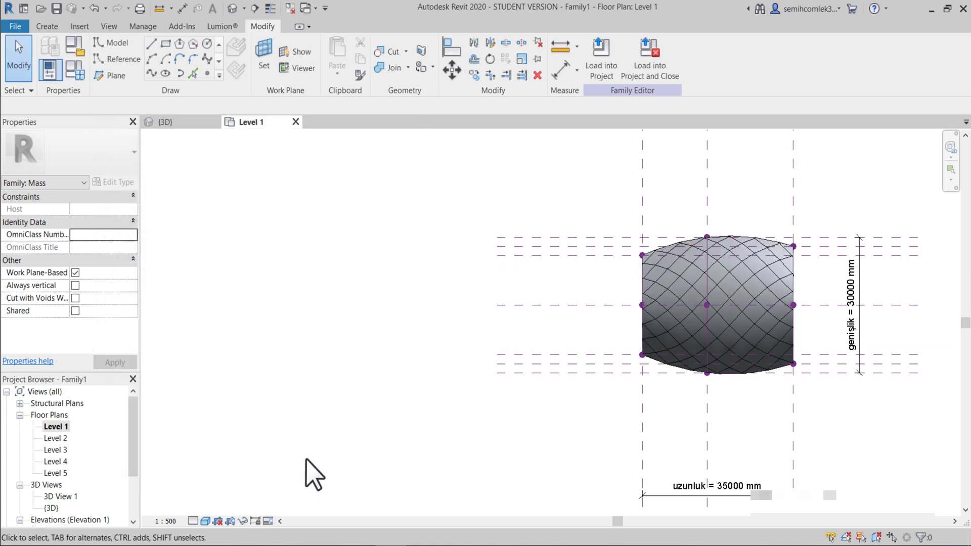
middle_click_drag(616, 416, 529, 408)
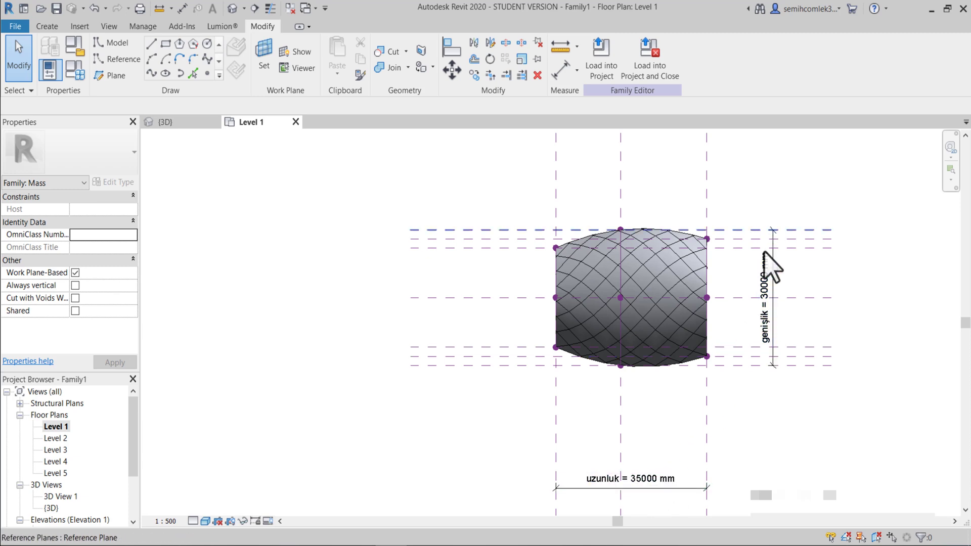
Restore uzunluk to 30000 mm and genişlik to 25000 mm.
left_click(77, 74)
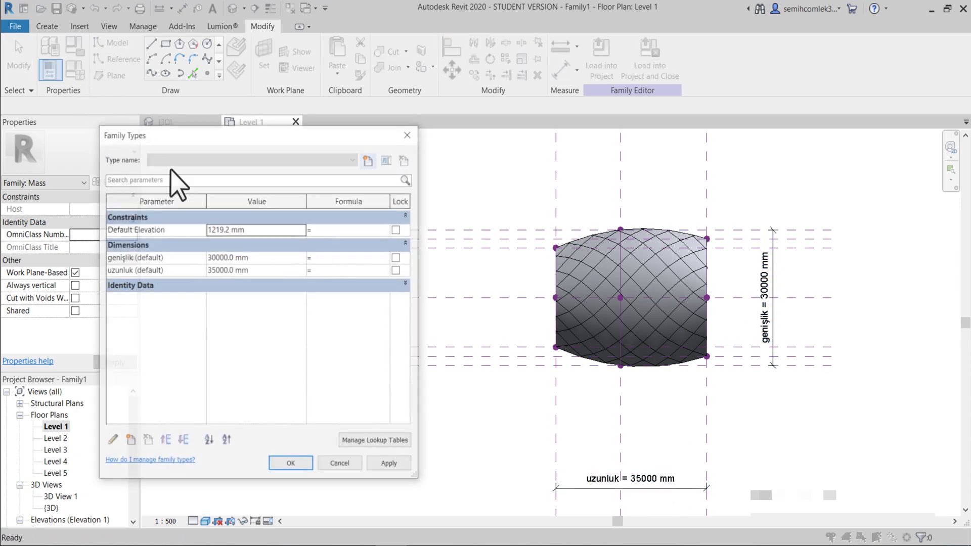
left_click(218, 258)
type("30000")
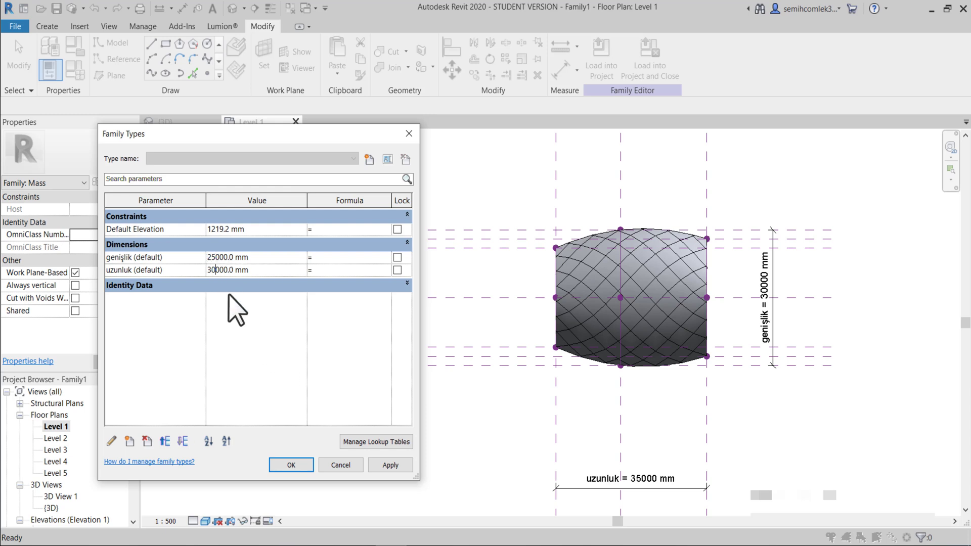
left_click(292, 465)
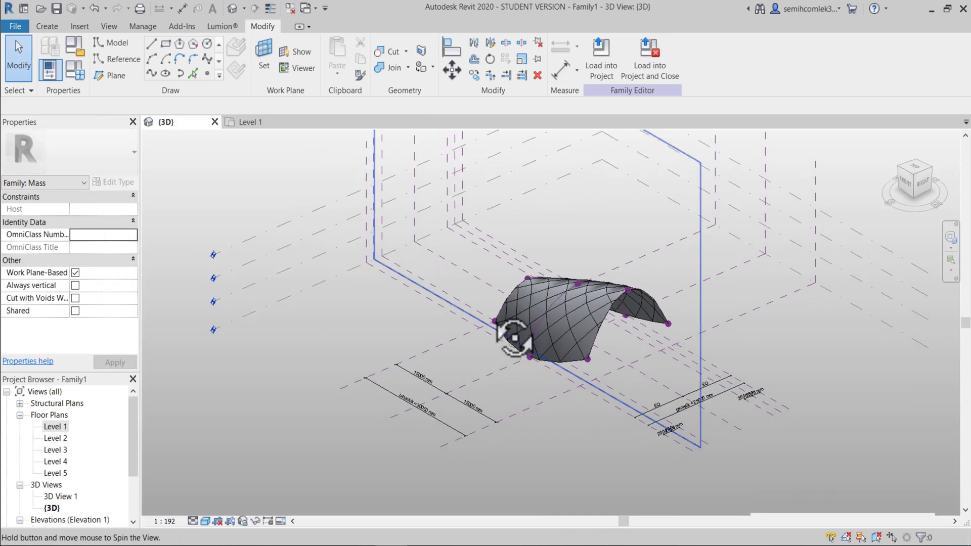
Create a new family from the Generic Model Pattern Based template.
middle_click_drag(480, 355, 533, 266, "shift")
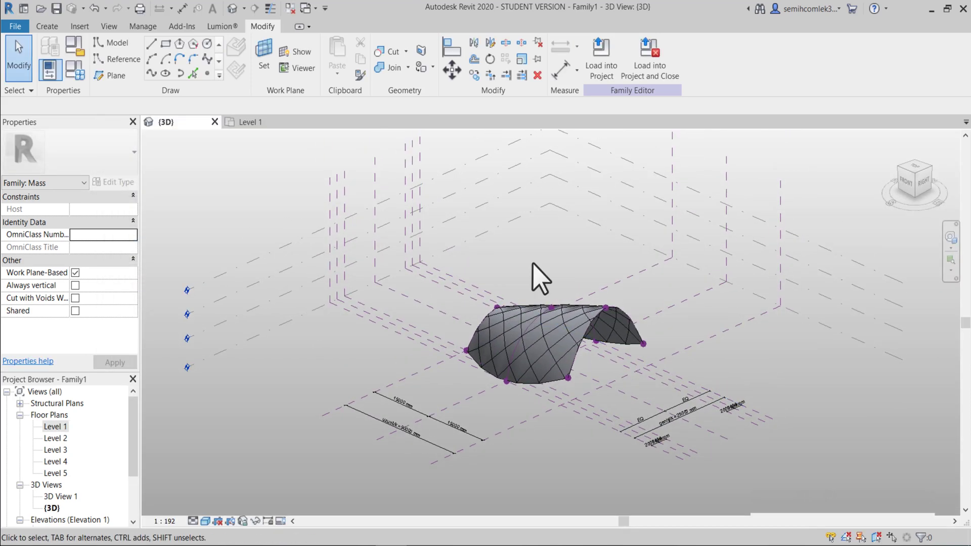
left_click(15, 26)
left_click(125, 115)
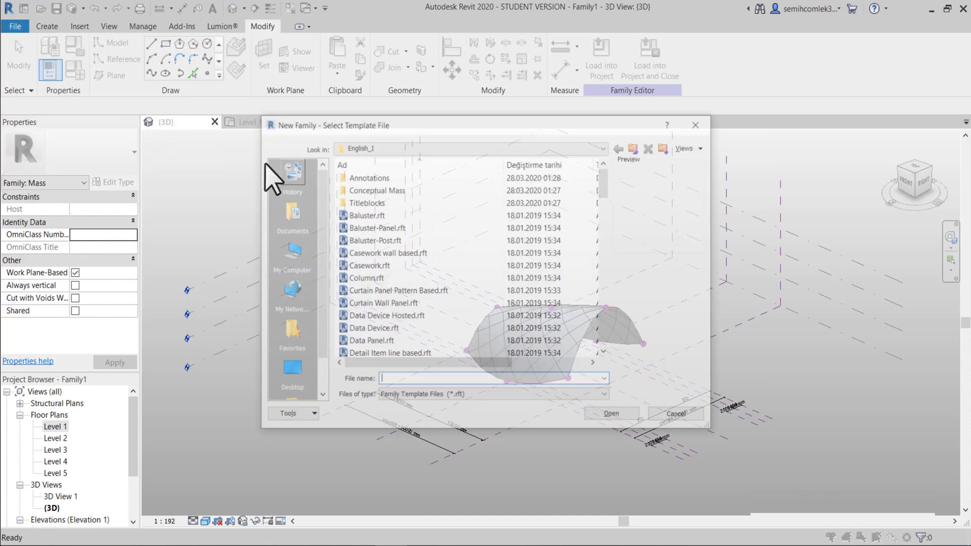
scroll(414, 271, "down", 3)
scroll(418, 276, "down", 3)
scroll(417, 274, "down", 3)
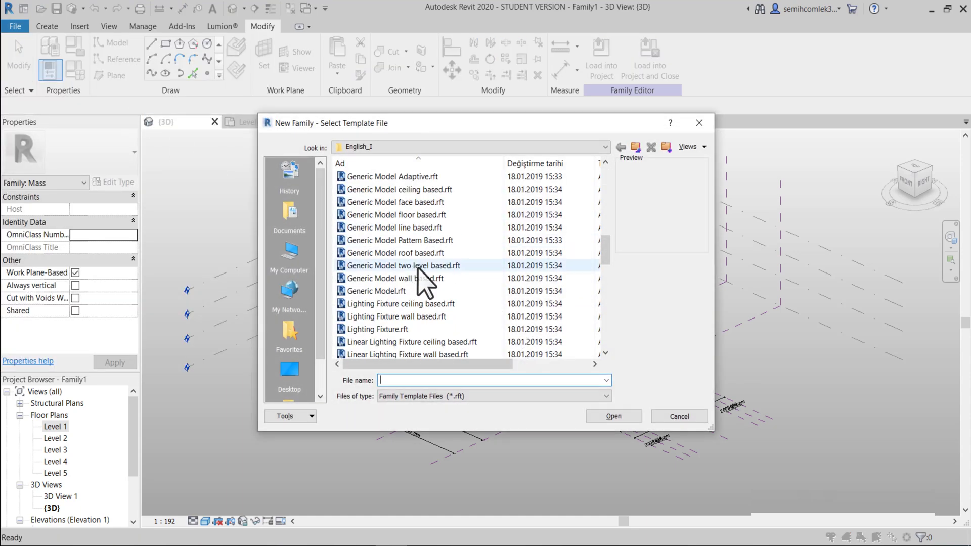
left_click(448, 240)
left_click(619, 418)
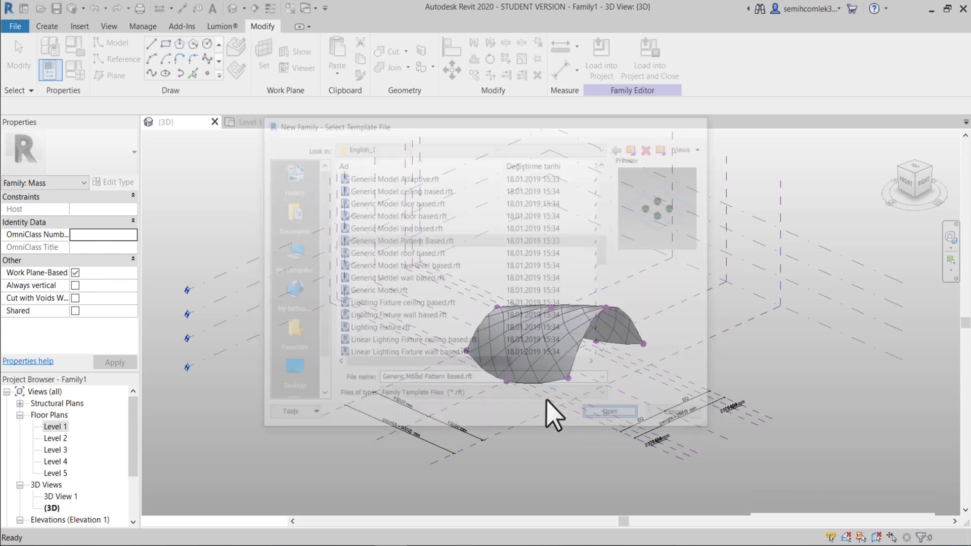
Set length units (UN) to millimetres with the mm symbol.
key("u")
key("n")
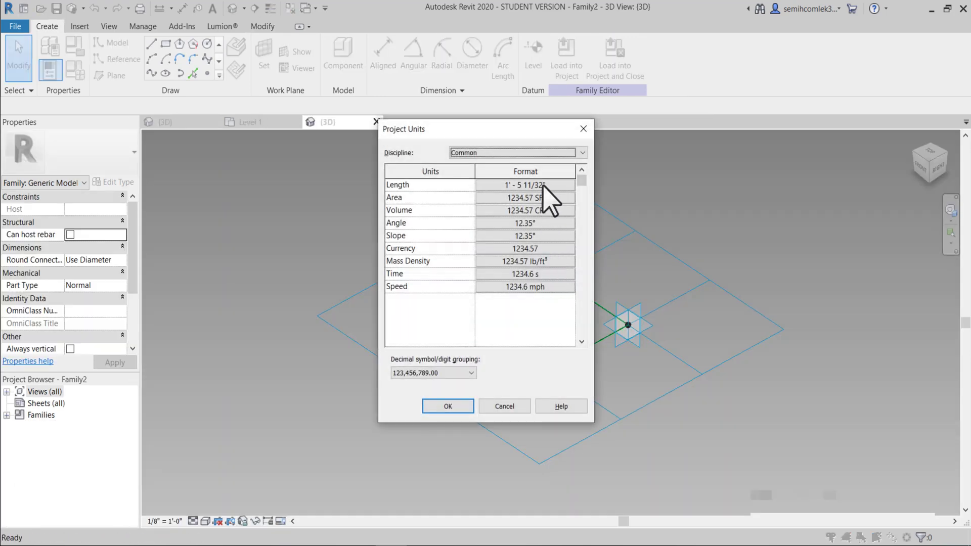
left_click(543, 182)
left_click(531, 206)
left_click(527, 277)
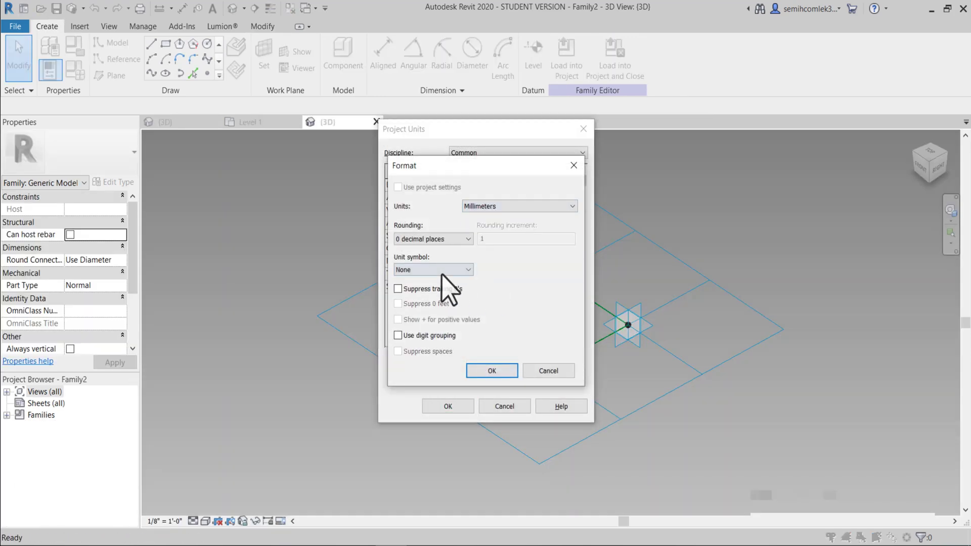
left_click(441, 270)
left_click(492, 371)
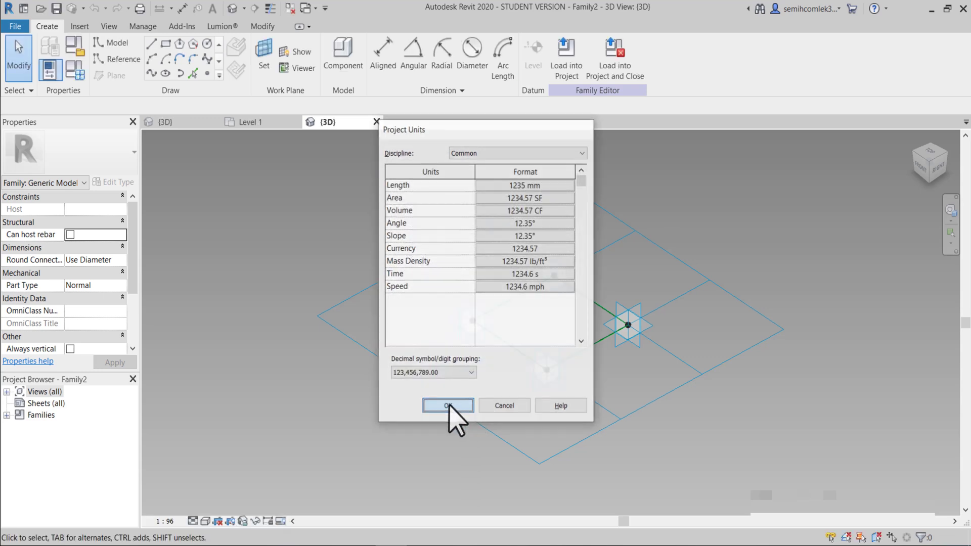
left_click(448, 404)
Work with the pattern's reference lines and set a work plane on the left point.
middle_click_drag(521, 433, 506, 447)
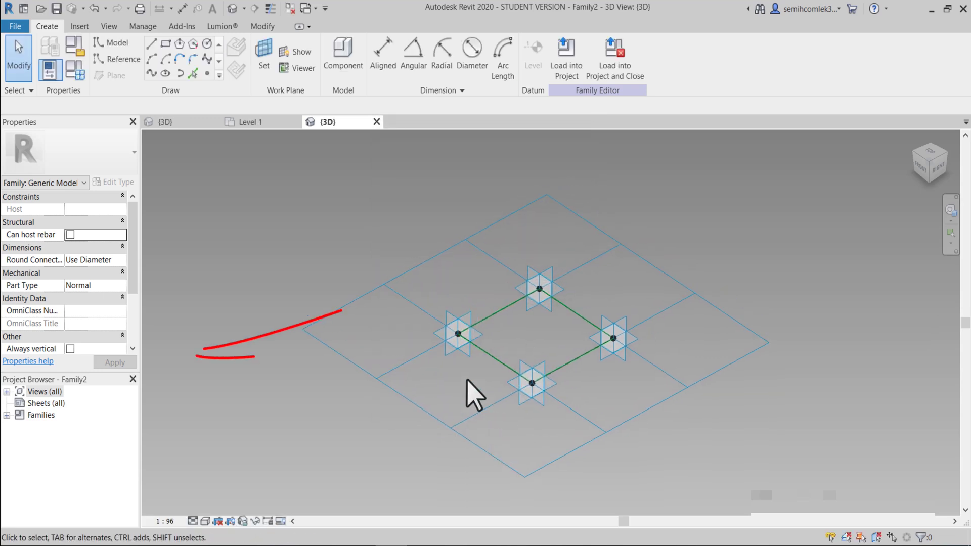
left_click(124, 59)
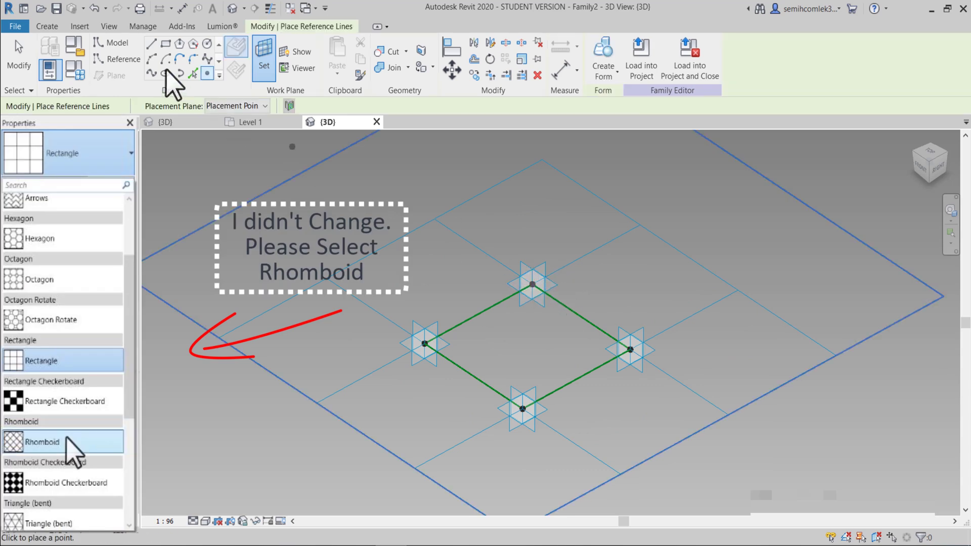
key("Escape")
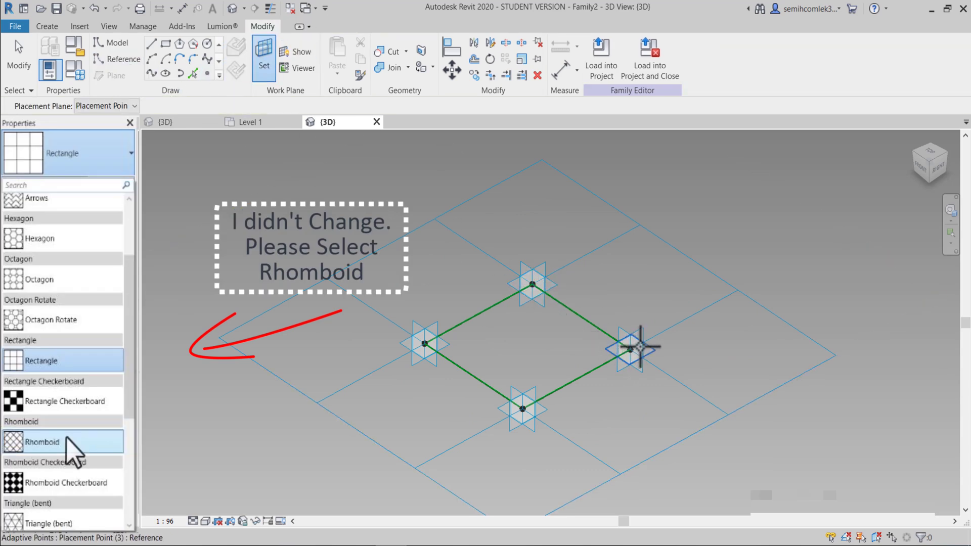
key("Return")
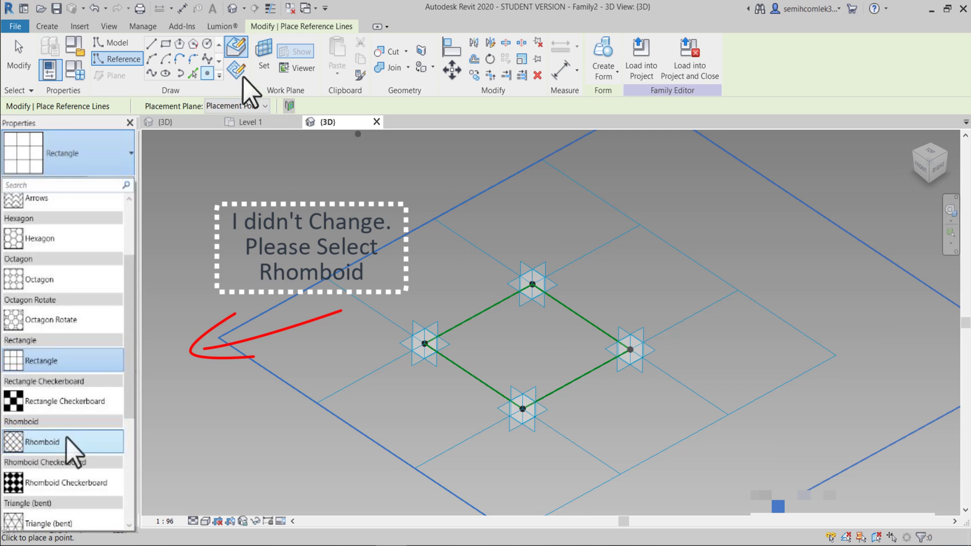
key("Escape")
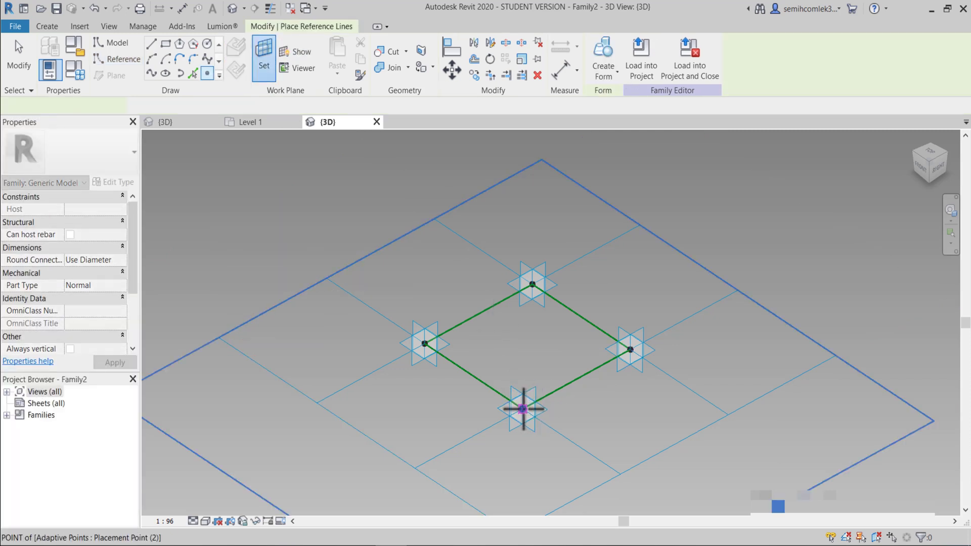
left_click(267, 65)
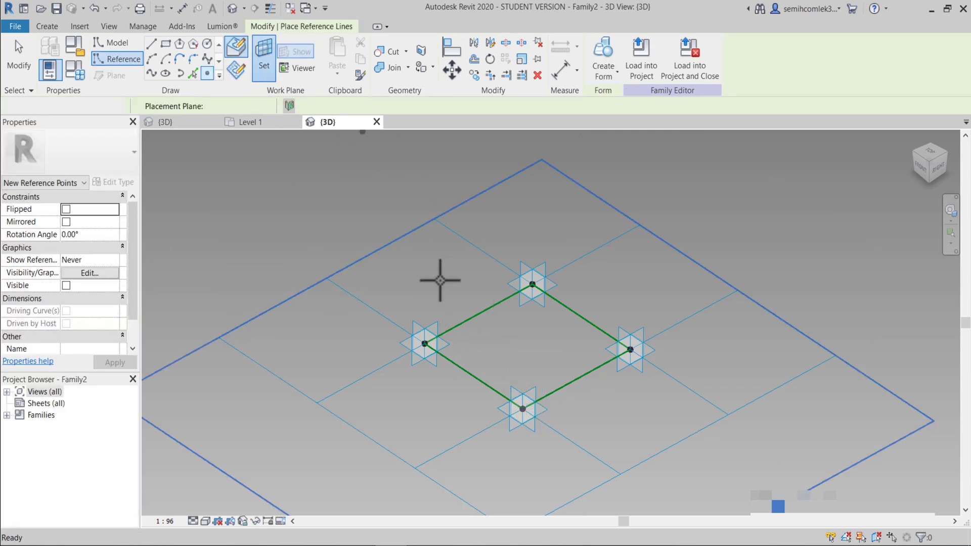
left_click(445, 341)
key("Escape")
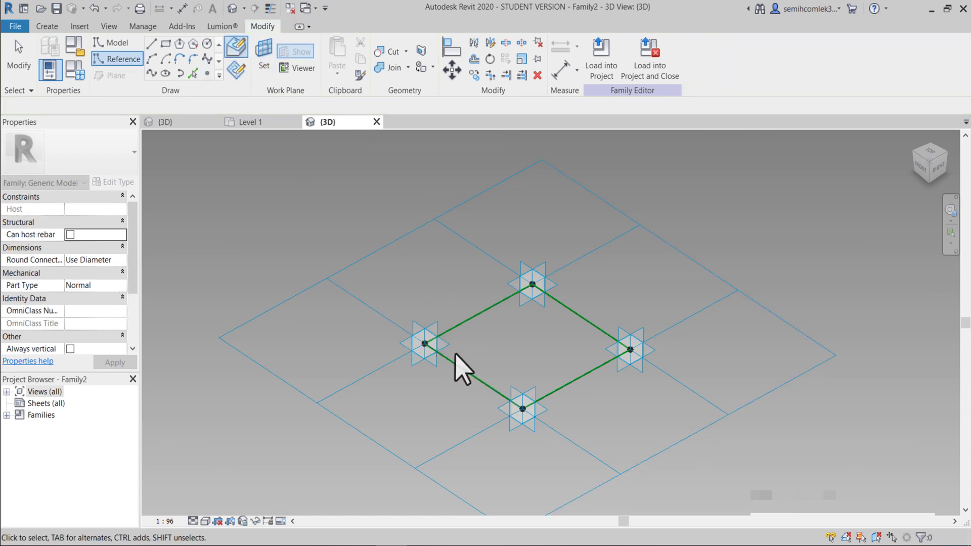
key("Escape")
scroll(445, 347, "down", 3)
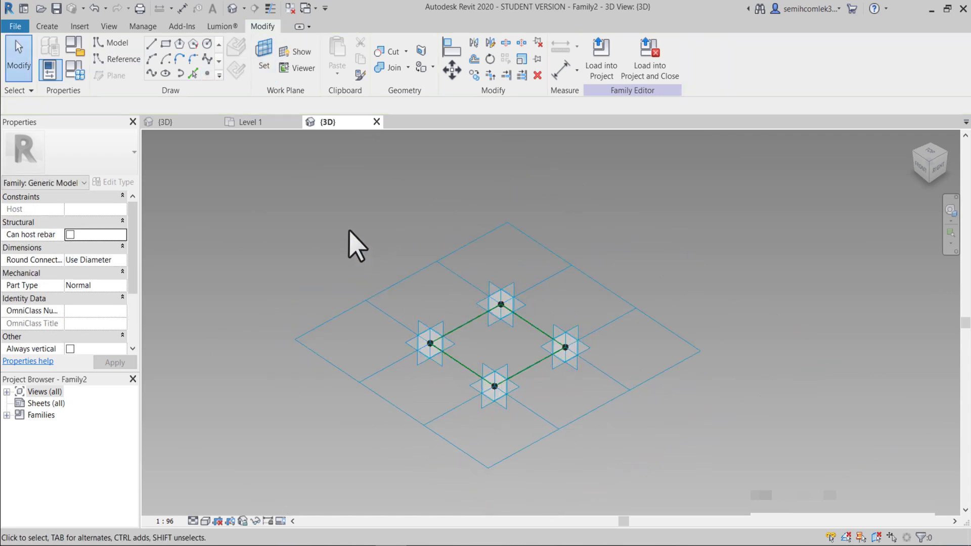
Window-select the pattern and filter it down to the four reference points.
left_click_drag(349, 229, 605, 464)
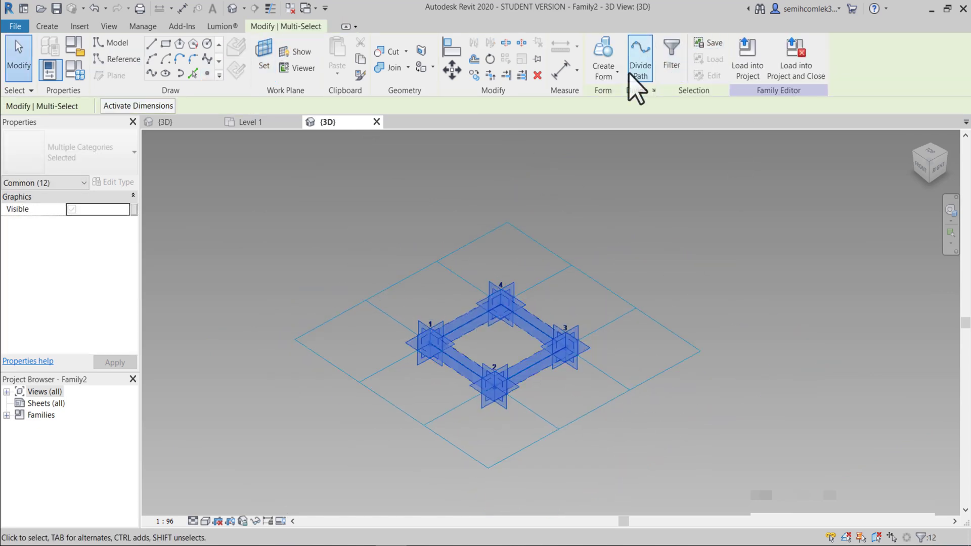
left_click(671, 61)
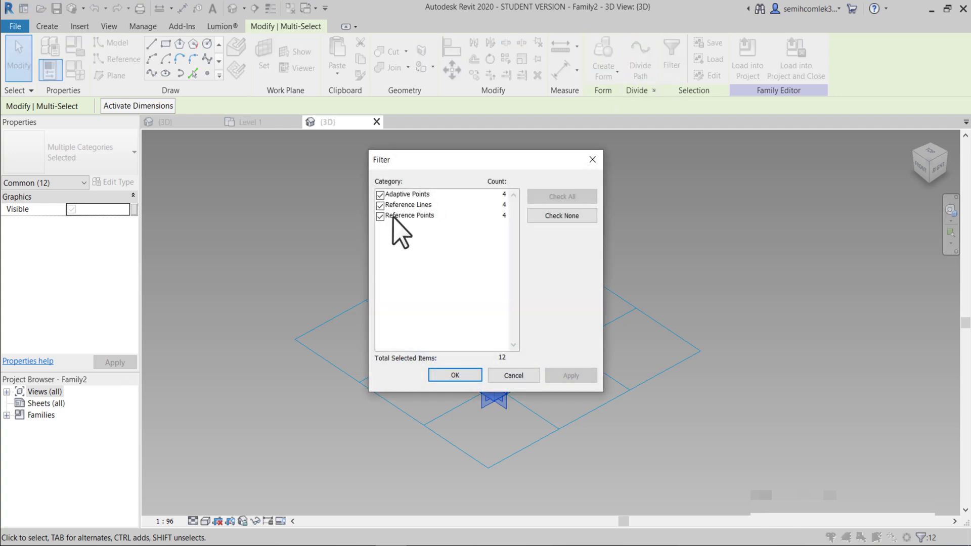
left_click(380, 205)
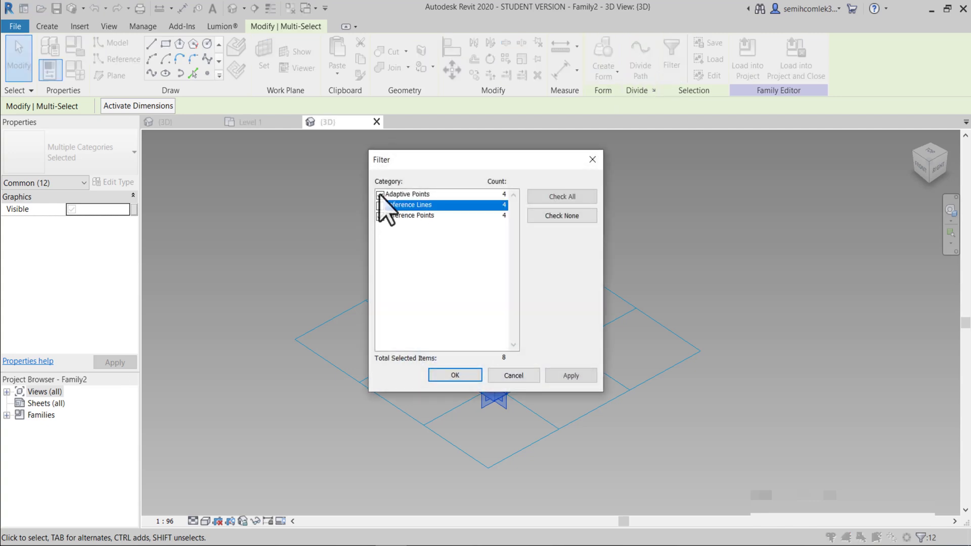
left_click(456, 376)
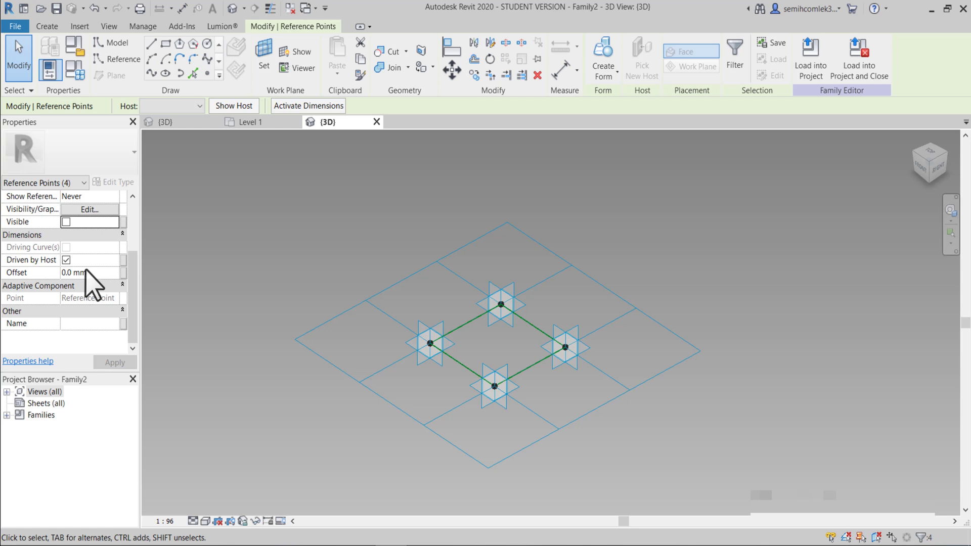
Drive the points' Offset with a new KALINLIK type parameter and check it in Family Types.
left_click(124, 272)
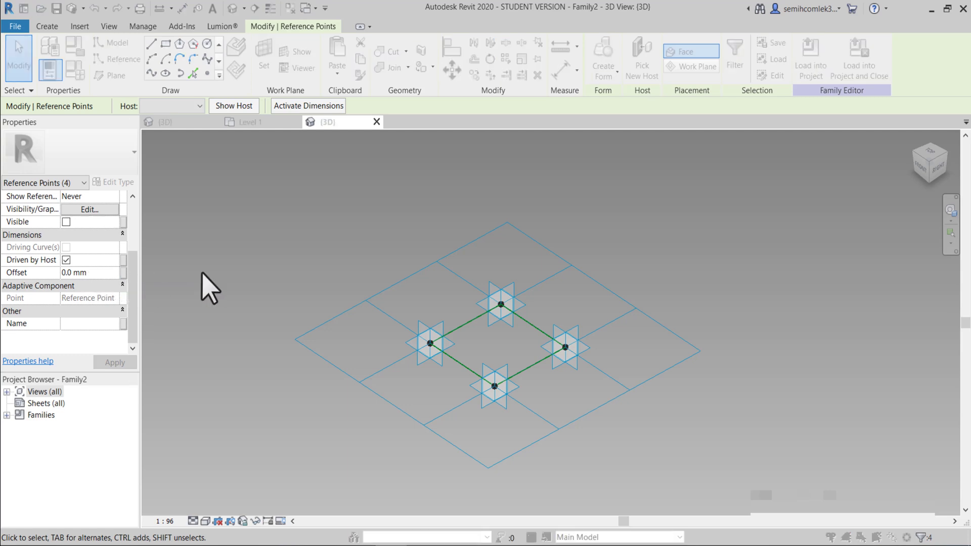
left_click(399, 357)
type("KALINLIK")
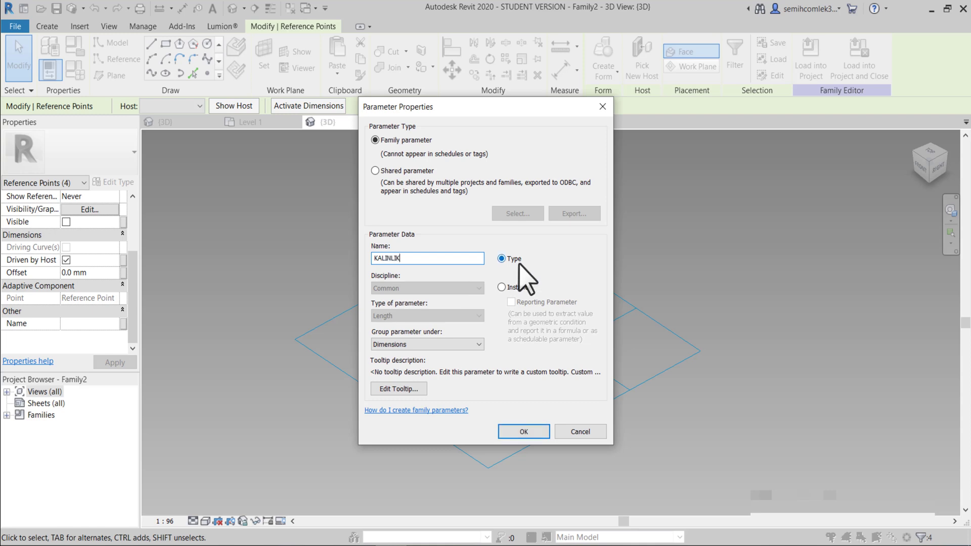
left_click(518, 432)
left_click(507, 392)
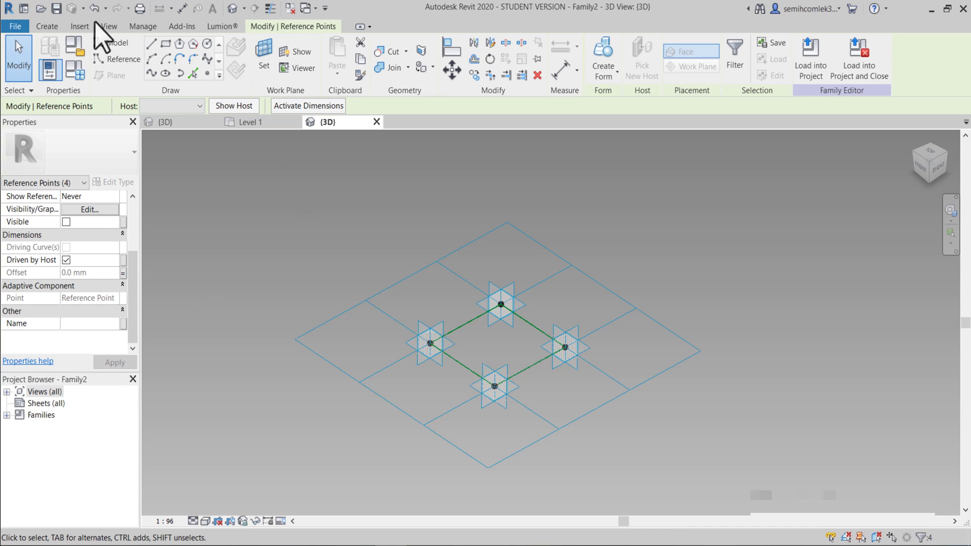
left_click(75, 65)
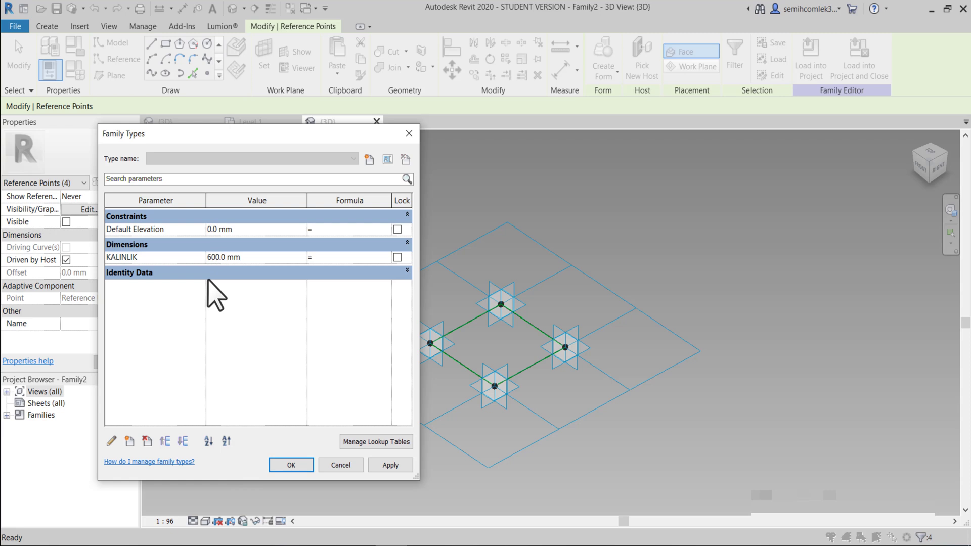
Draw a chained reference-line loop through the raised left, upper and right points.
left_click(292, 465)
left_click(303, 352)
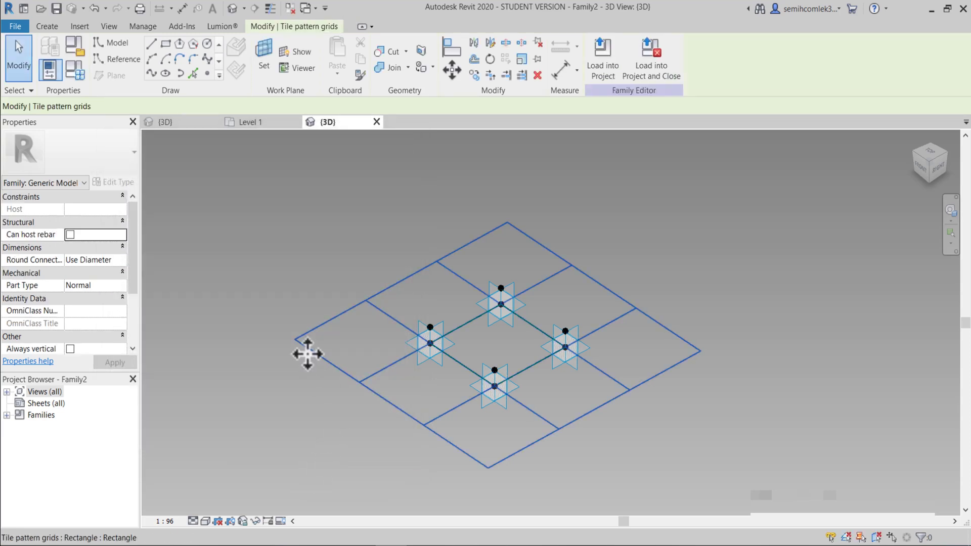
key("Escape")
middle_click_drag(377, 289, 419, 275, "shift")
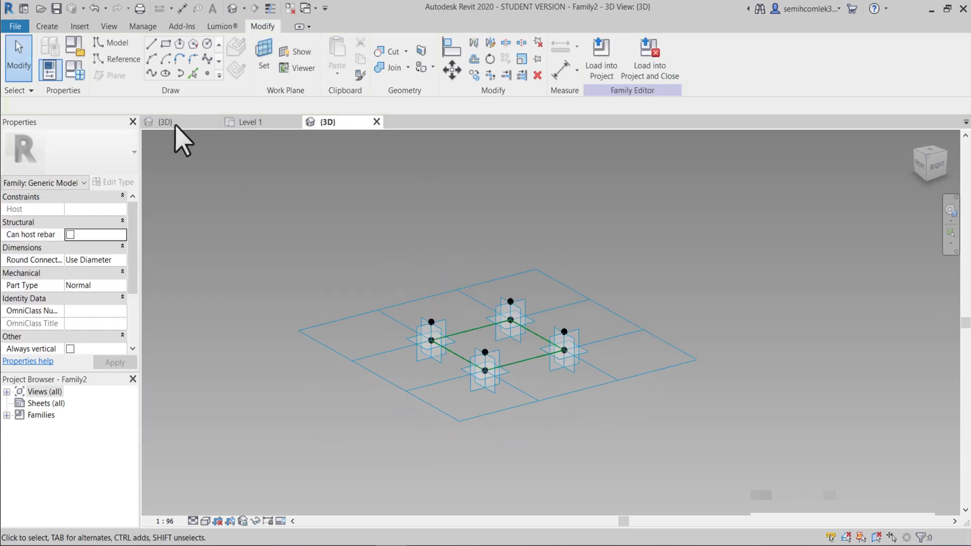
left_click(107, 59)
scroll(448, 308, "up", 2)
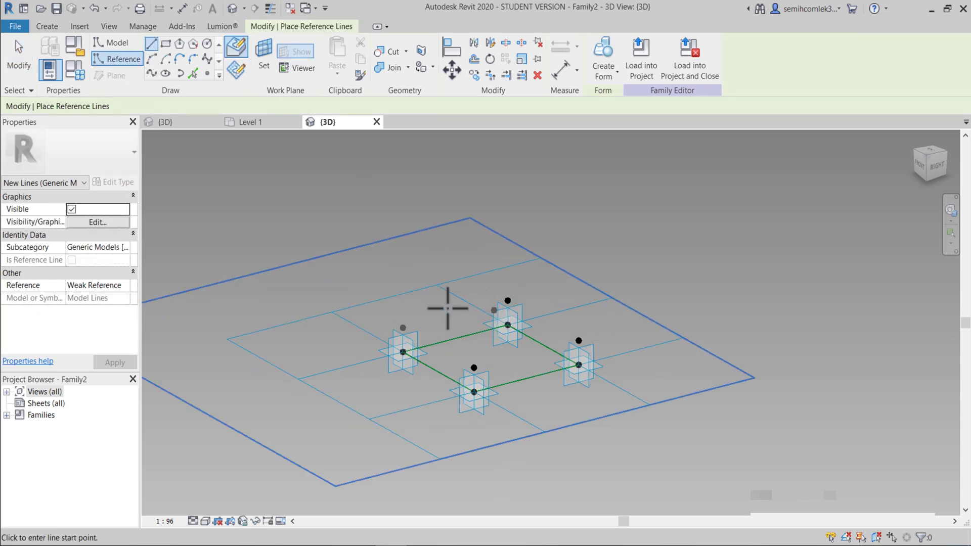
scroll(386, 167, "up", 1)
scroll(386, 343, "up", 1)
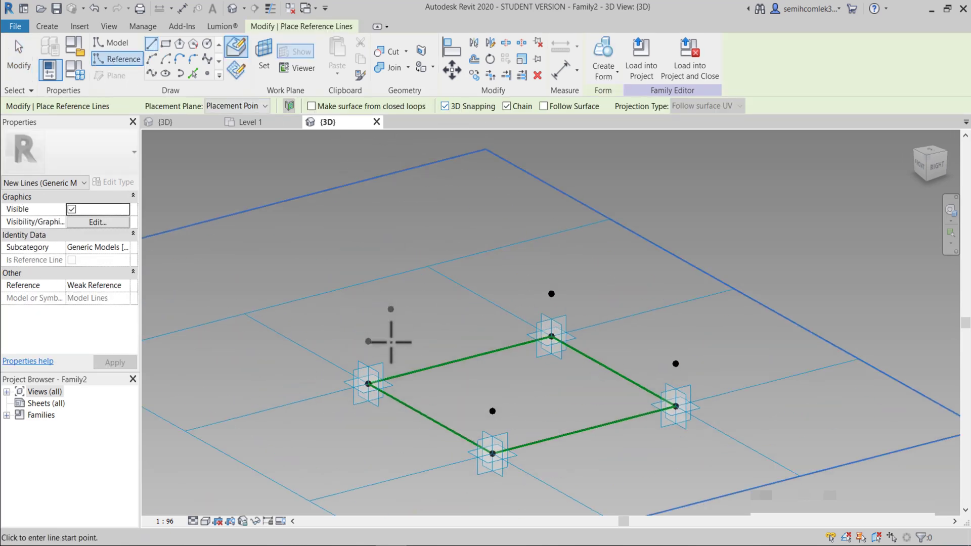
scroll(369, 345, "up", 1)
left_click(368, 341)
left_click(552, 293)
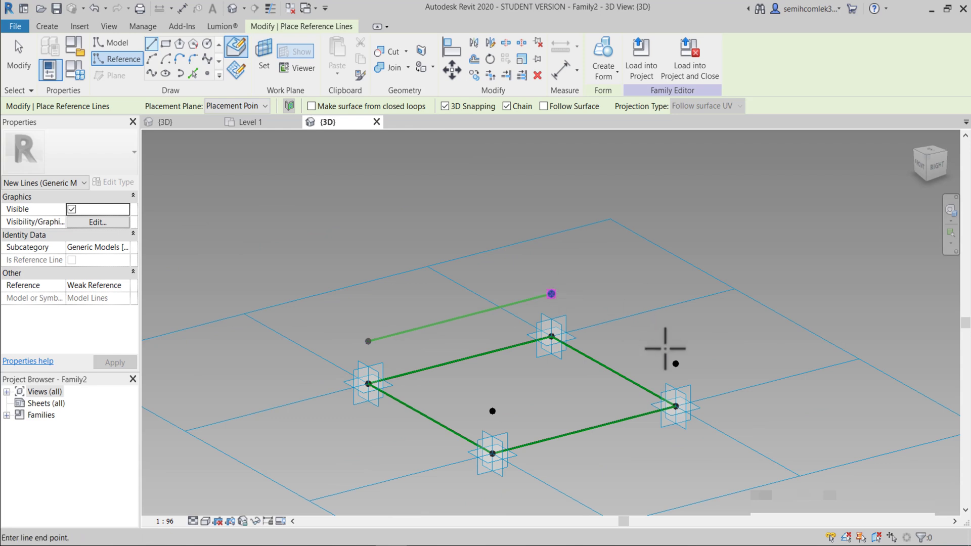
left_click(675, 364)
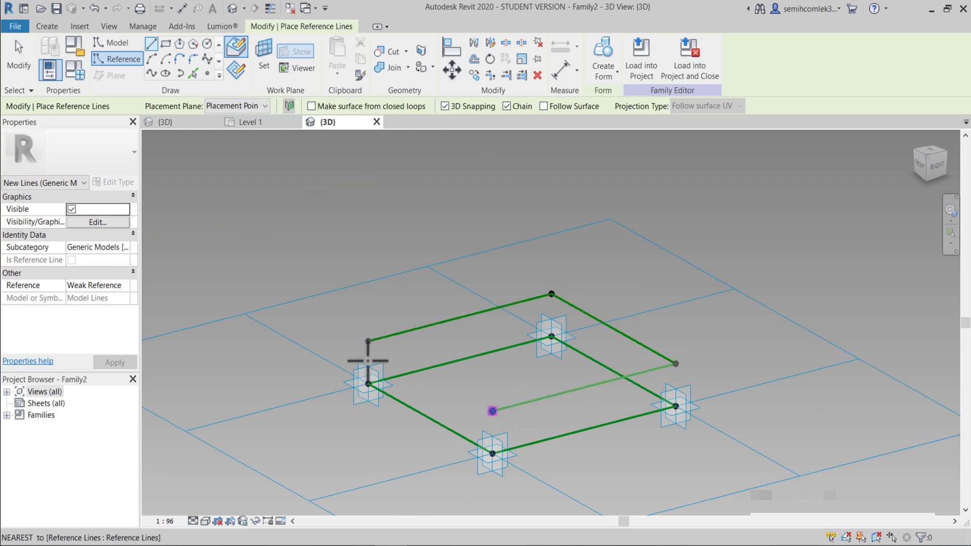
key("Escape")
key("Escape")
key("Tab")
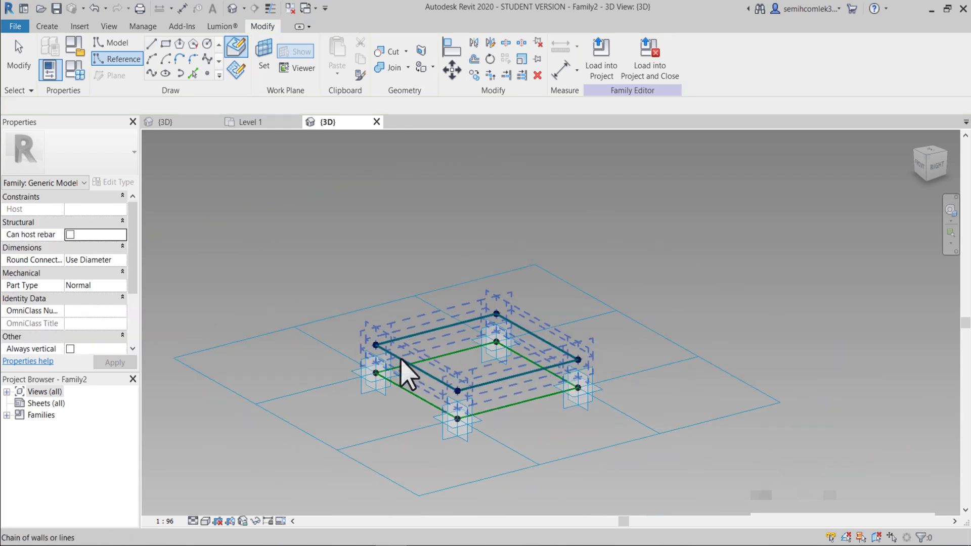
Select both reference loops and create a solid form between them.
middle_click_drag(401, 369, 448, 369, "shift")
left_click(453, 342)
left_click(453, 343, "ctrl")
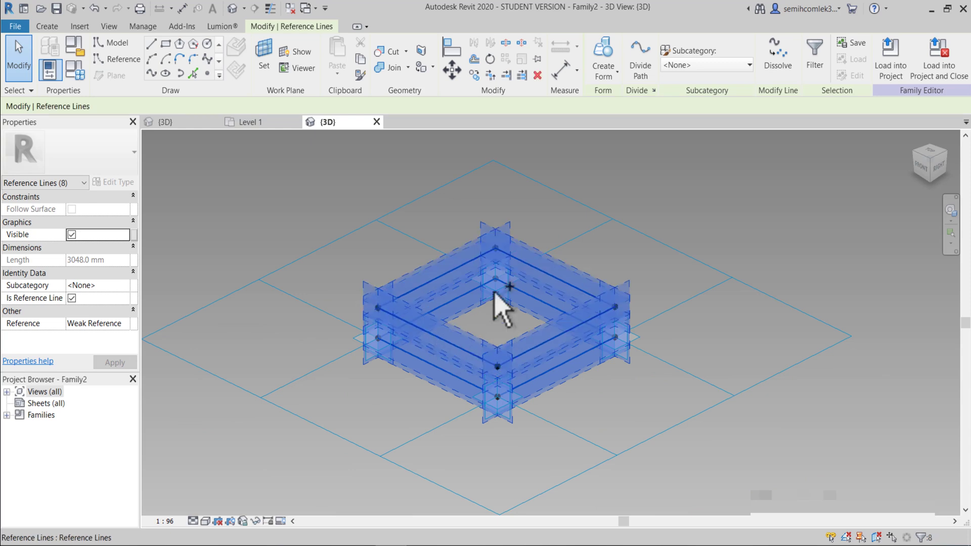
left_click(608, 72)
left_click(616, 99)
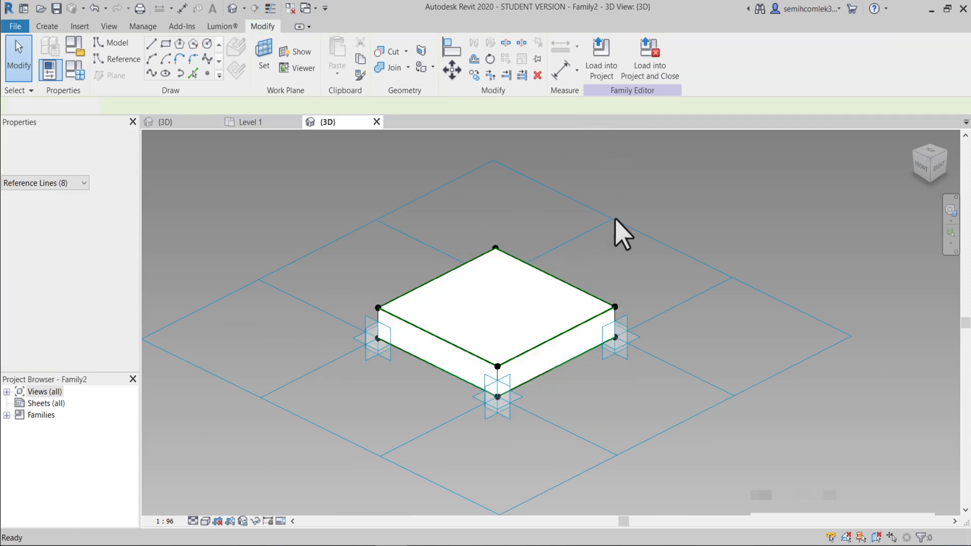
middle_click_drag(597, 264, 456, 357, "shift")
scroll(488, 345, "up", 1)
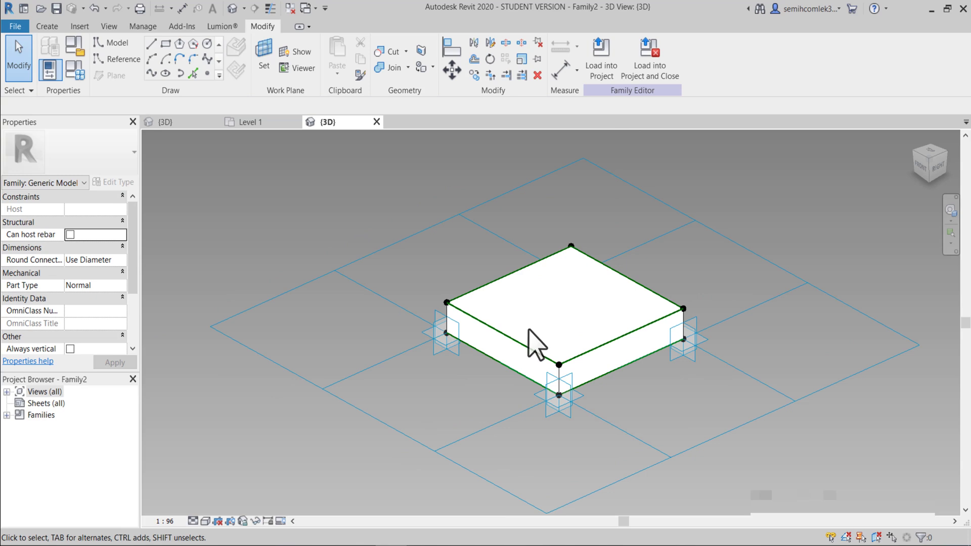
Tab-cycle the preselection to select the solid box form.
key("Tab")
key("Tab")
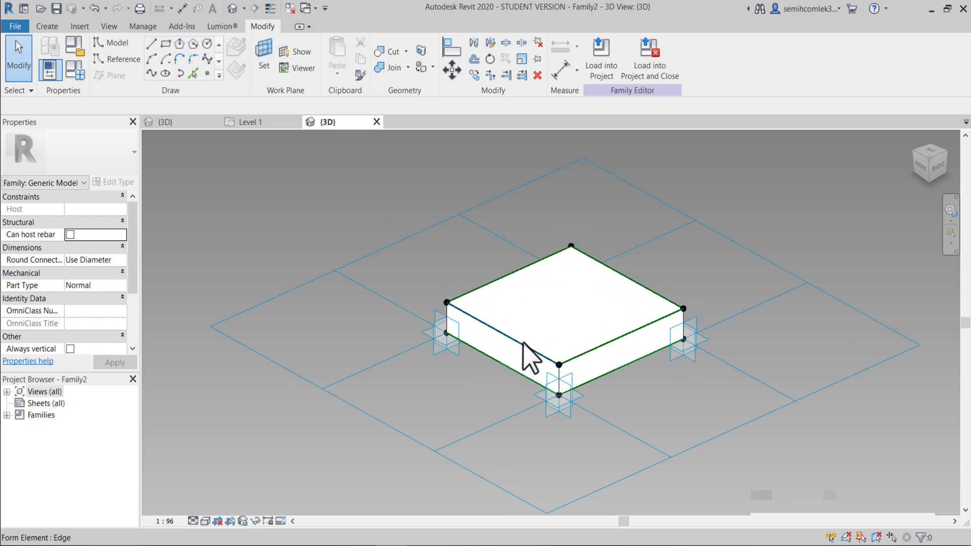
key("Tab")
left_click(526, 345)
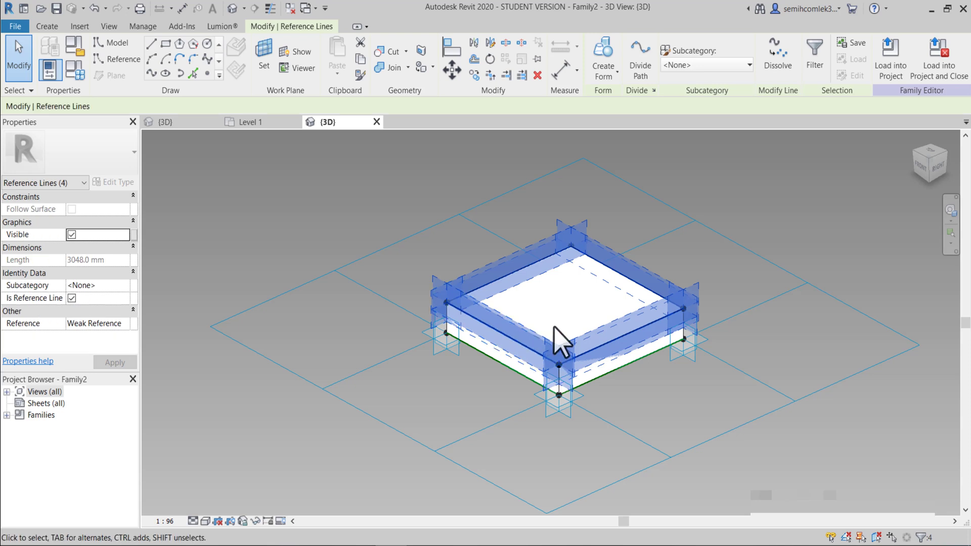
key("Escape")
key("Tab")
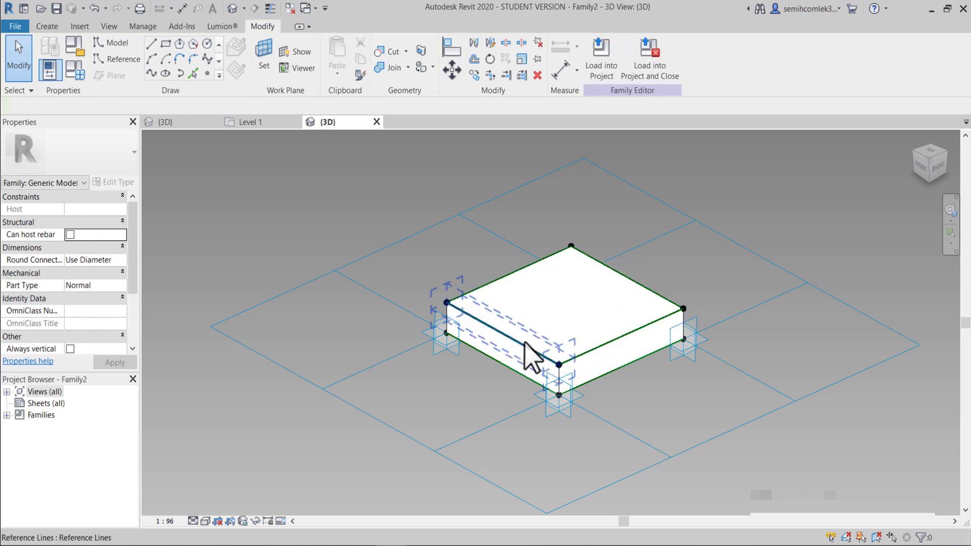
key("Tab")
left_click(530, 357)
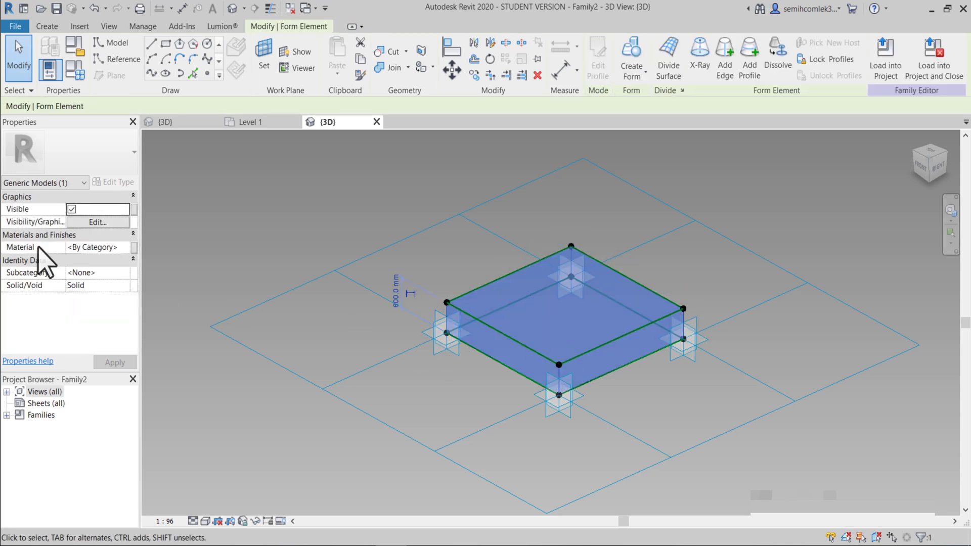
Link the form's material to a new instance parameter named BİRİM YÜZEY.
left_click(134, 247)
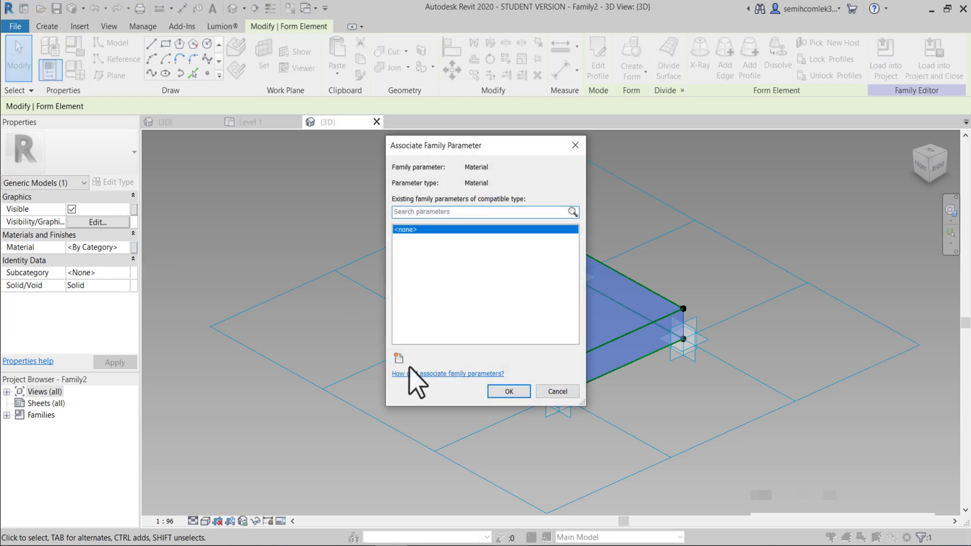
left_click(397, 354)
type("BIRIM YÜZEY")
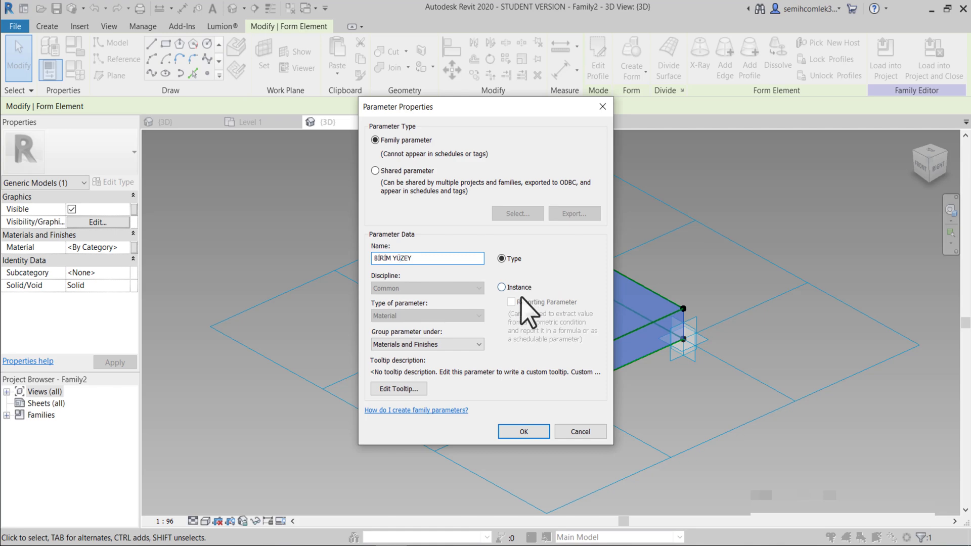
left_click(502, 288)
left_click(526, 431)
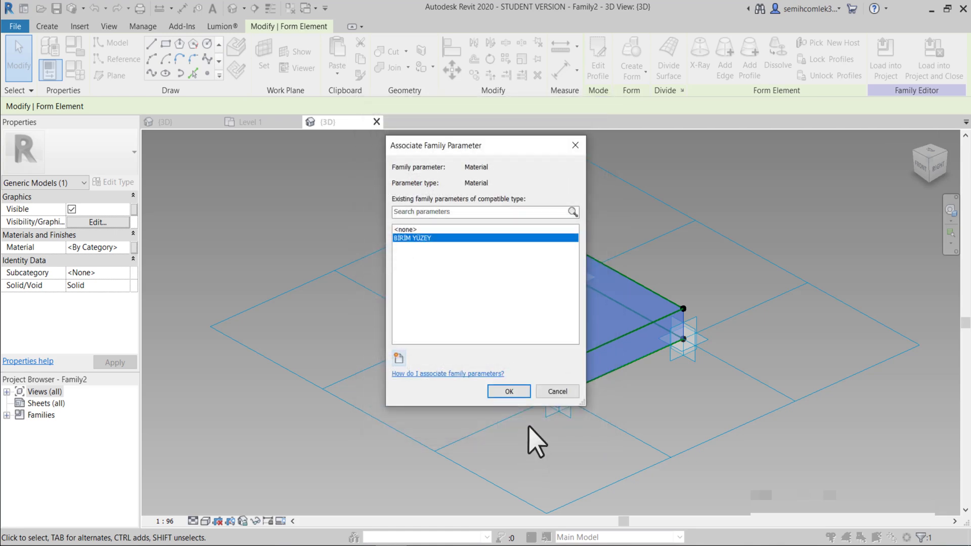
left_click(518, 392)
left_click(558, 457)
scroll(600, 429, "down", 2)
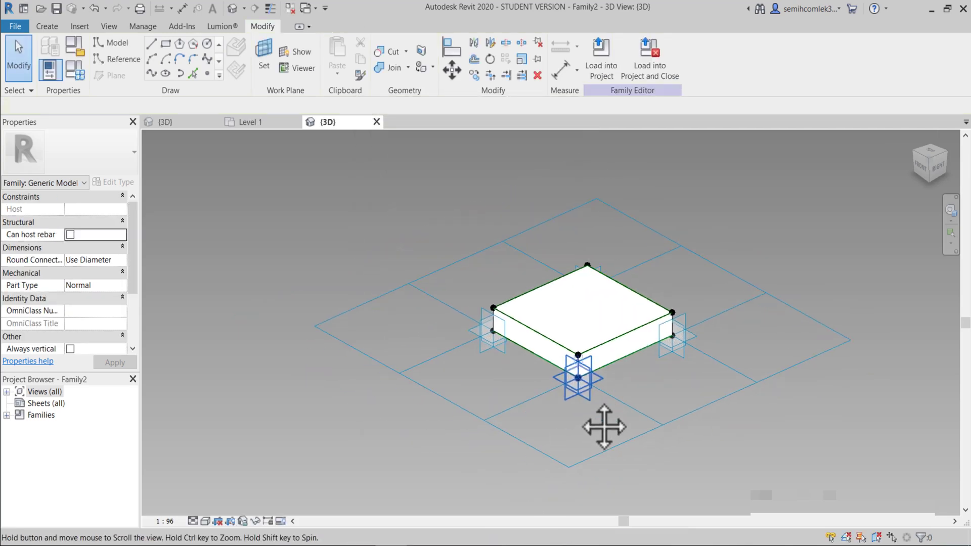
left_click(598, 58)
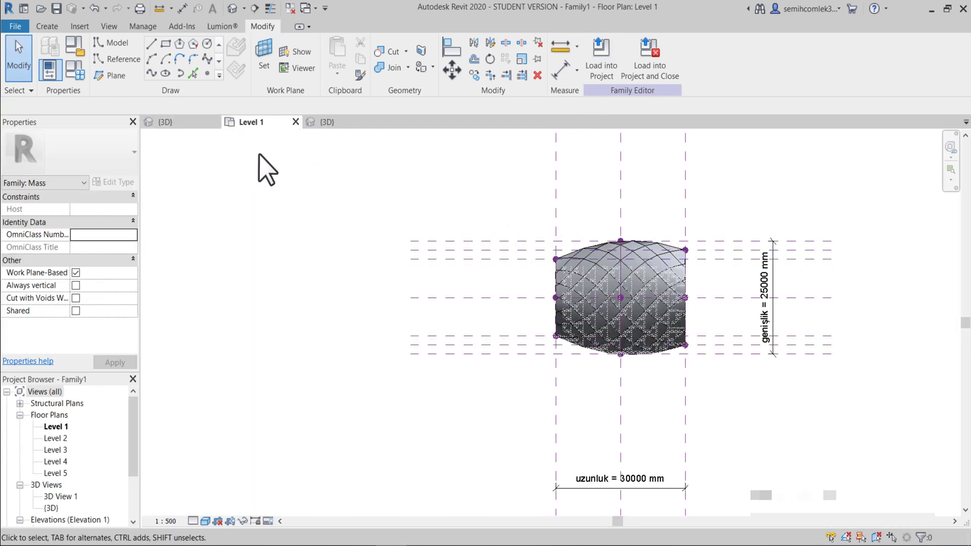
left_click(329, 123)
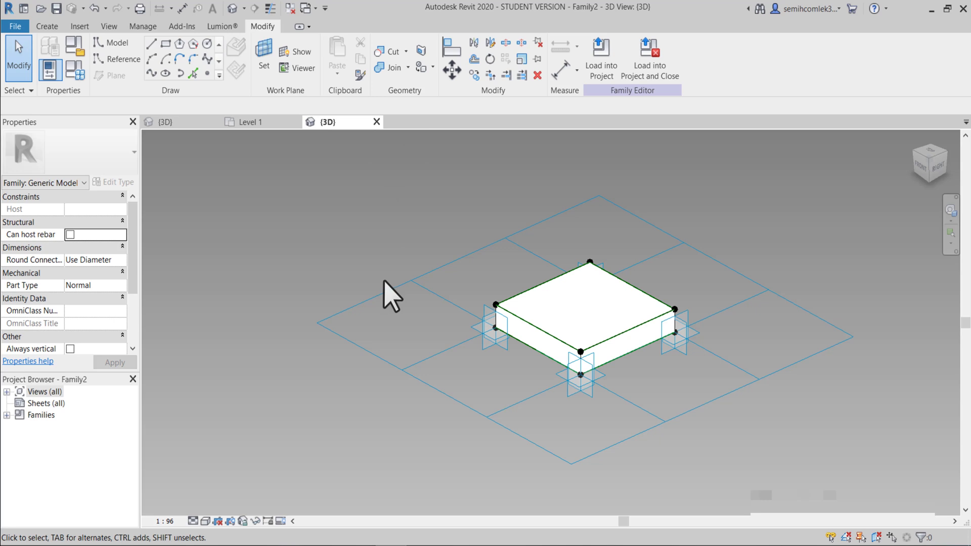
scroll(383, 281, "down", 1)
left_click(333, 320)
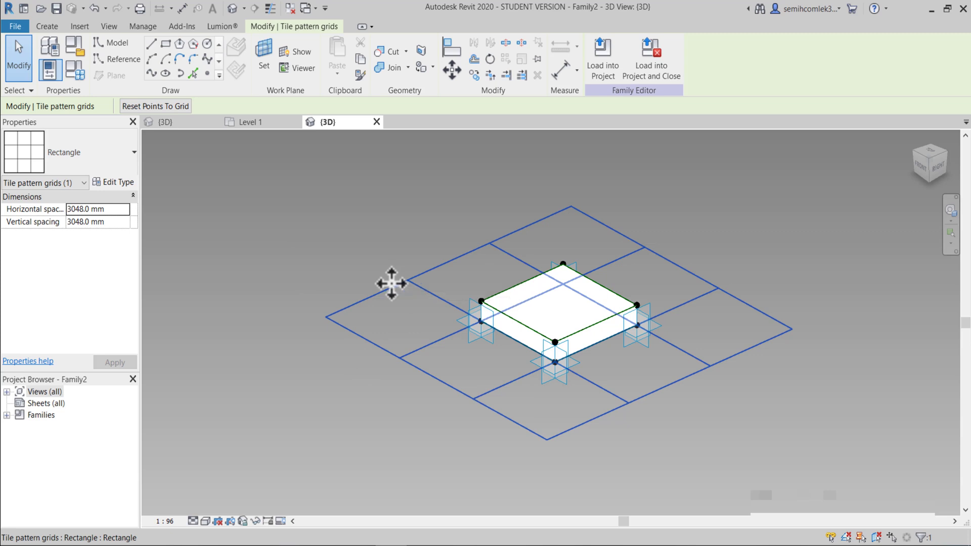
left_click(183, 125)
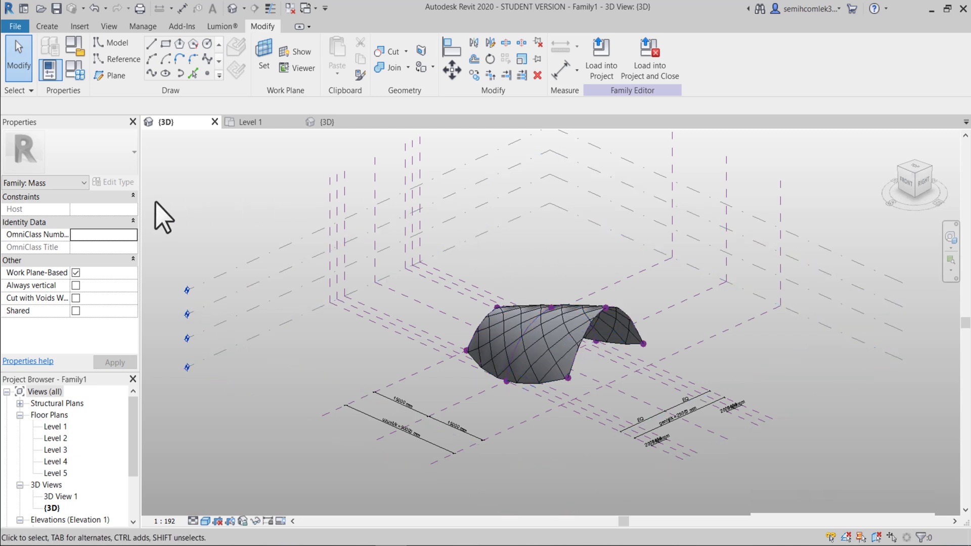
left_click(331, 122)
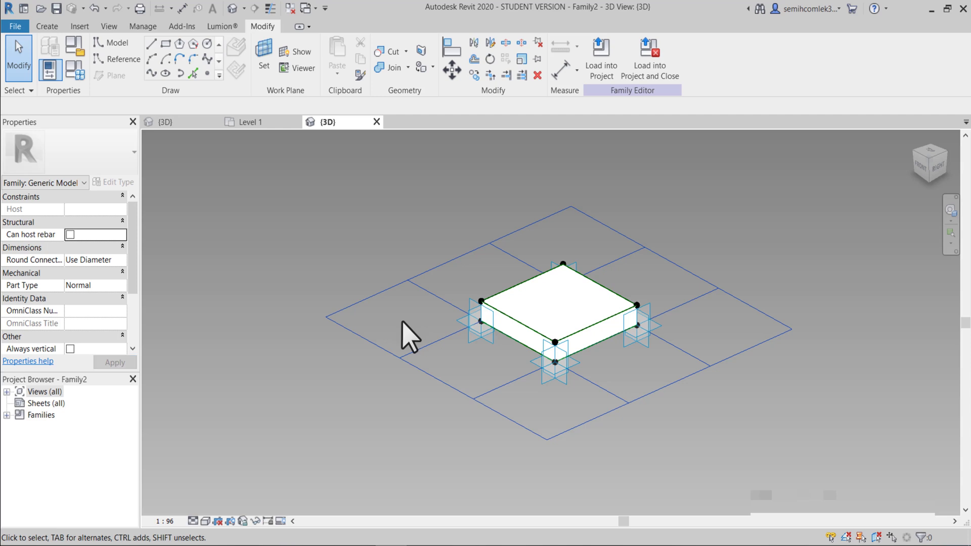
scroll(410, 338, "down", 2)
Switch the tile pattern grid type to Rhomboid and orbit to check the reshaped panel.
left_click(349, 387)
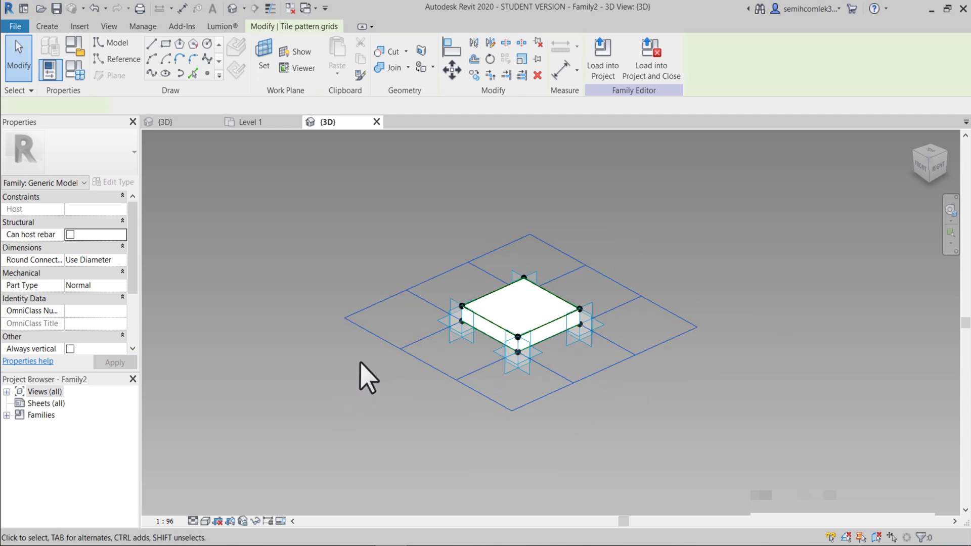
left_click(95, 169)
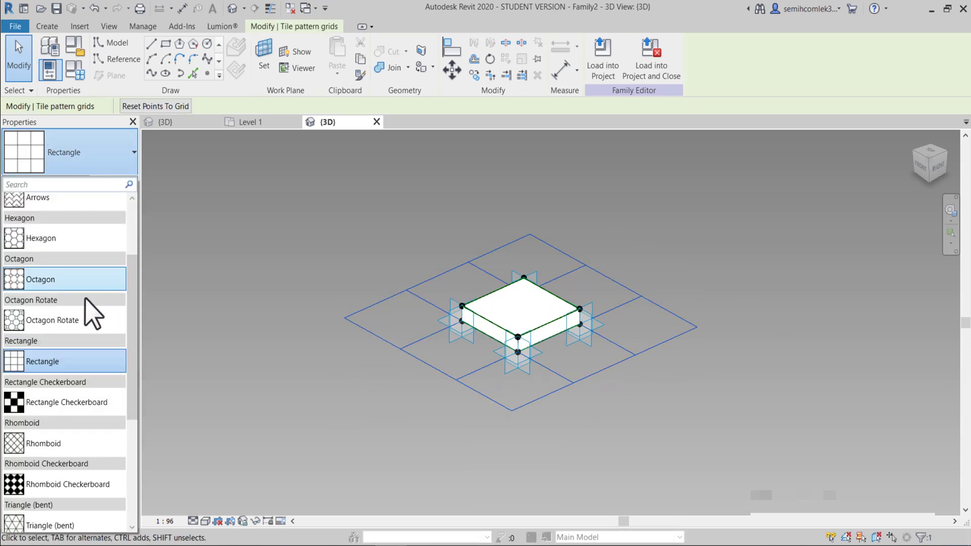
left_click(73, 446)
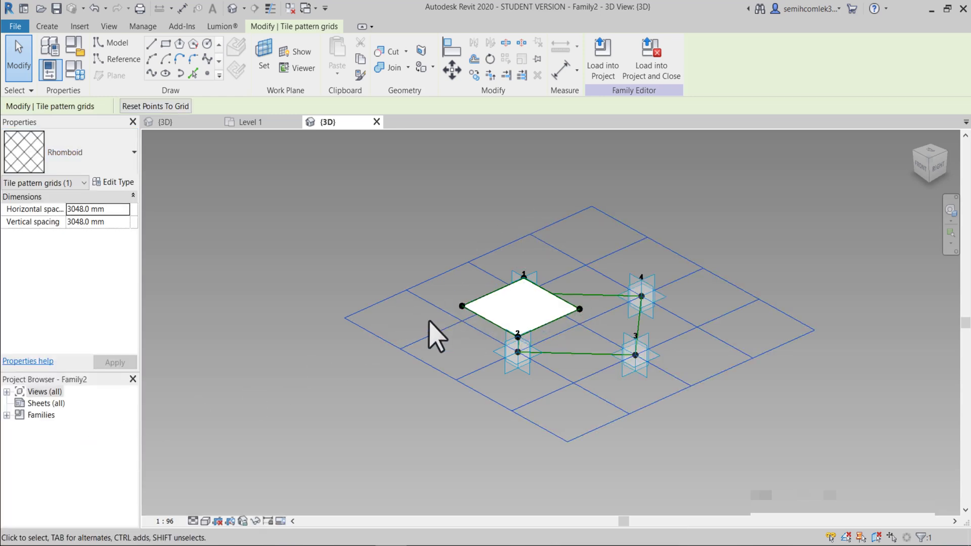
mouse_move(417, 285)
middle_mouse_down()
mouse_move(416, 301)
mouse_move(438, 306)
middle_mouse_up()
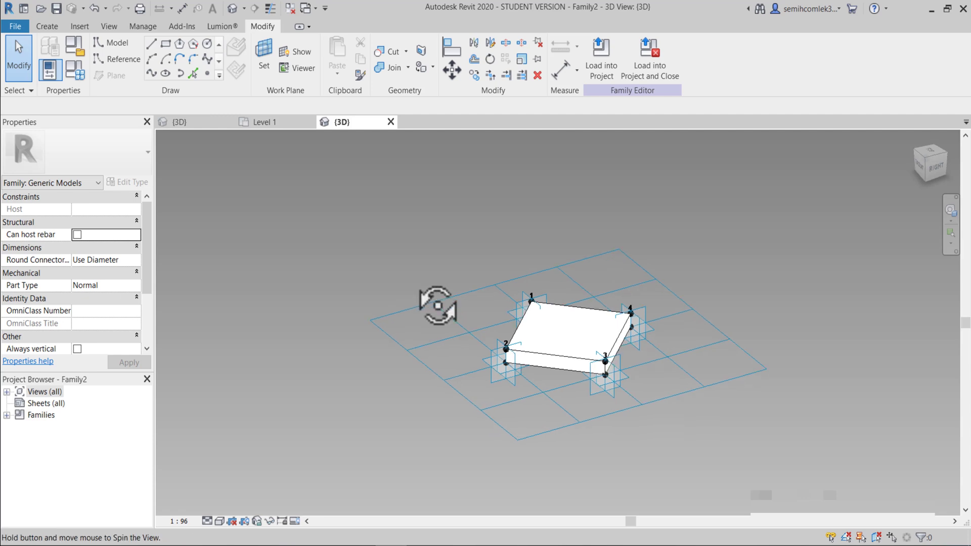
left_click(377, 426)
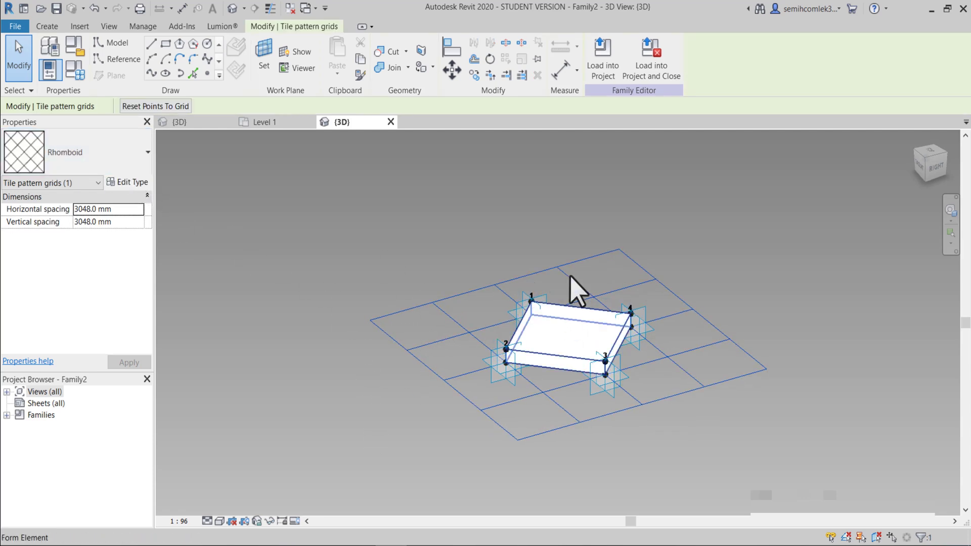
Load the panel family into the vault mass, overwriting the existing version.
middle_click_drag(608, 232, 619, 255)
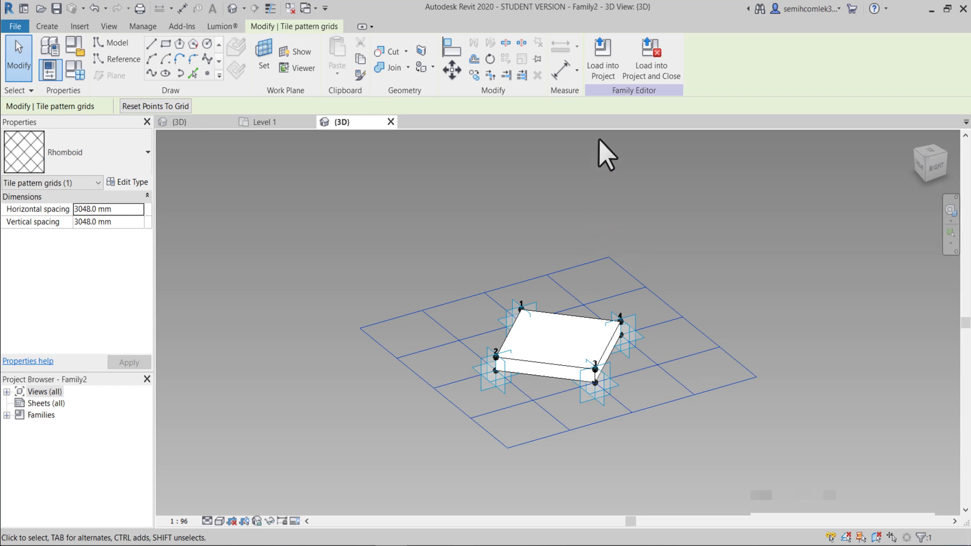
left_click(604, 50)
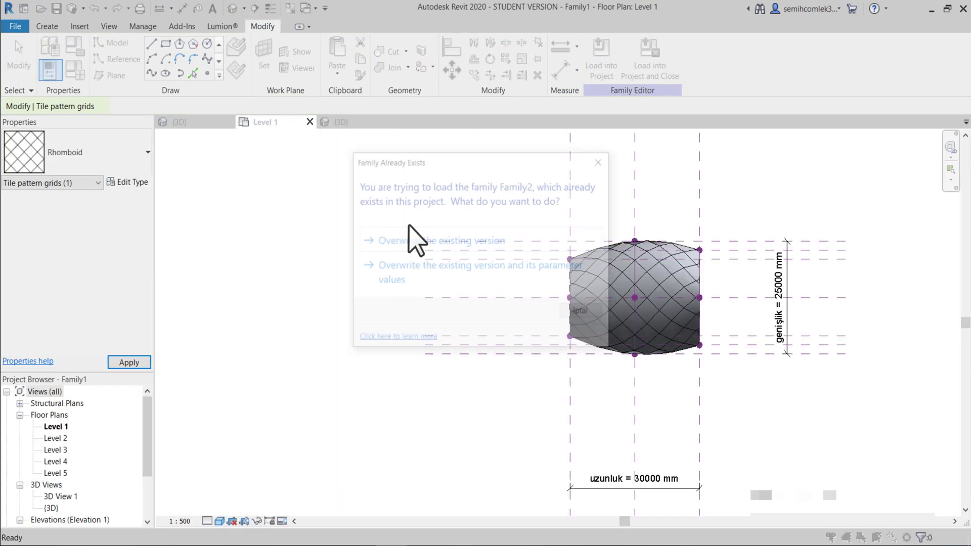
left_click(536, 241)
scroll(565, 372, "up", 3)
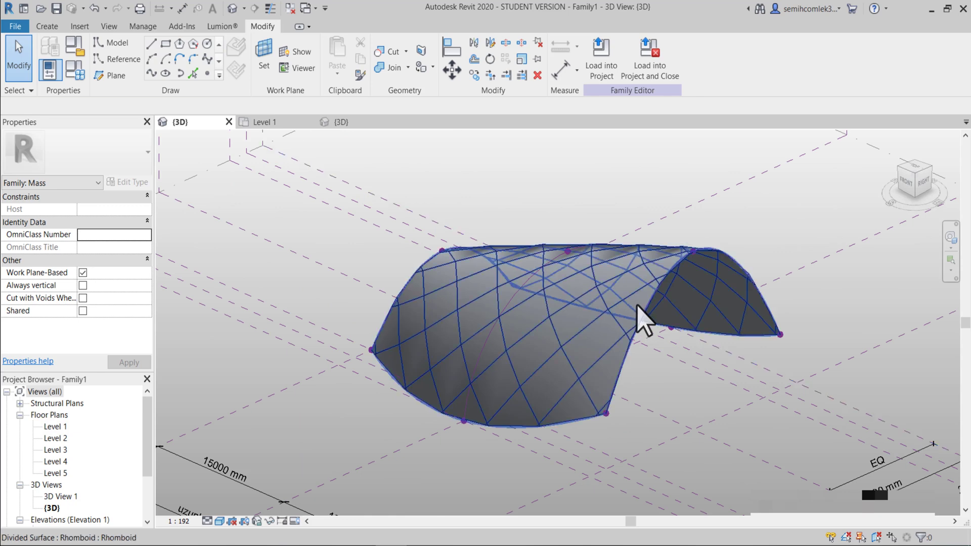
Assign Rhomboid: Family2 as the divided surface's panel type and view the panelled vault.
left_click(637, 319)
left_click(120, 163)
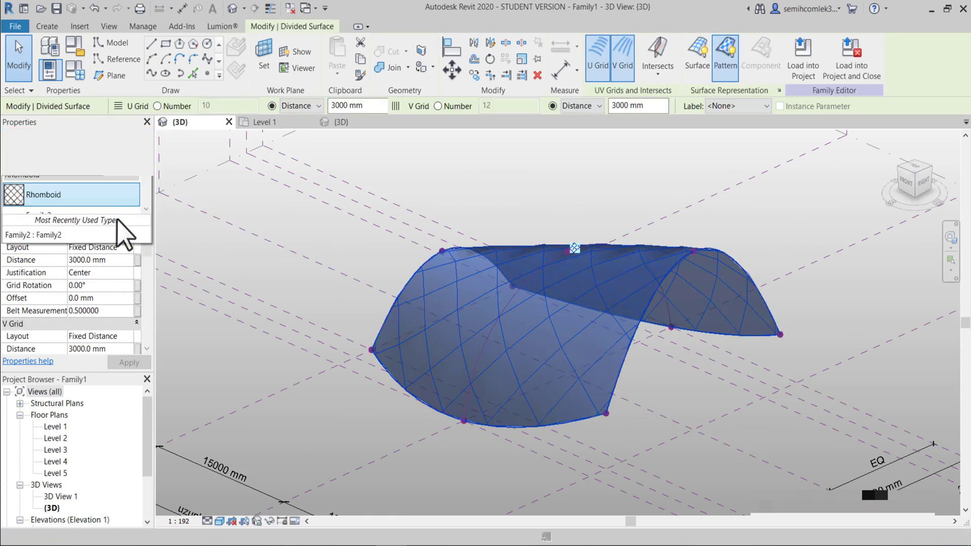
scroll(75, 438, "down", 1)
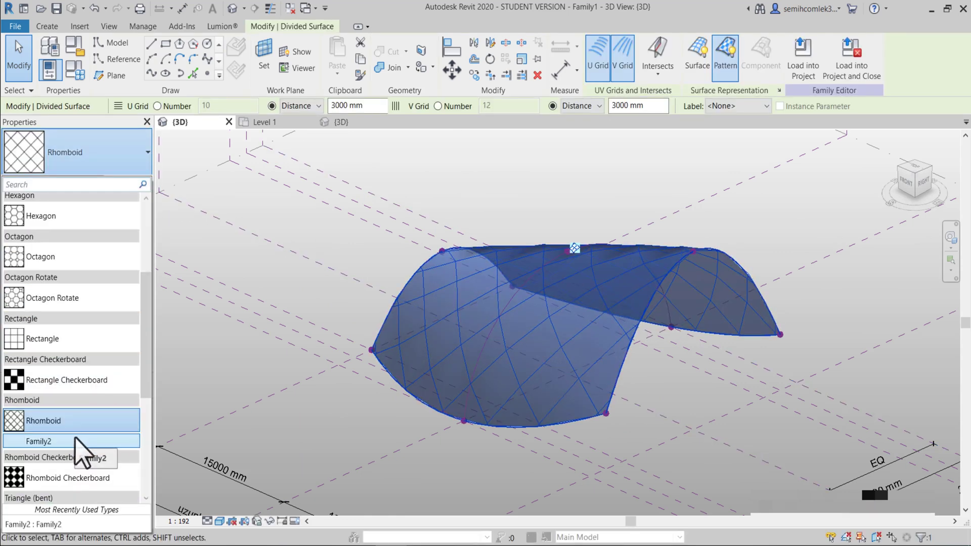
left_click(186, 436)
left_click(301, 370)
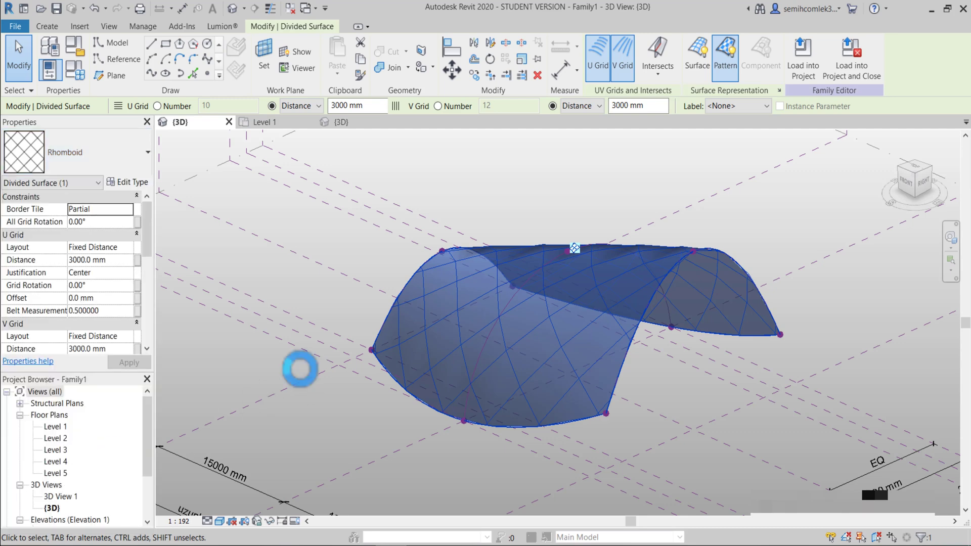
scroll(652, 379, "up", 3)
mouse_move(638, 379)
middle_mouse_down("shift")
mouse_move(676, 385)
mouse_move(539, 325)
middle_mouse_up("shift")
scroll(531, 325, "down", 3)
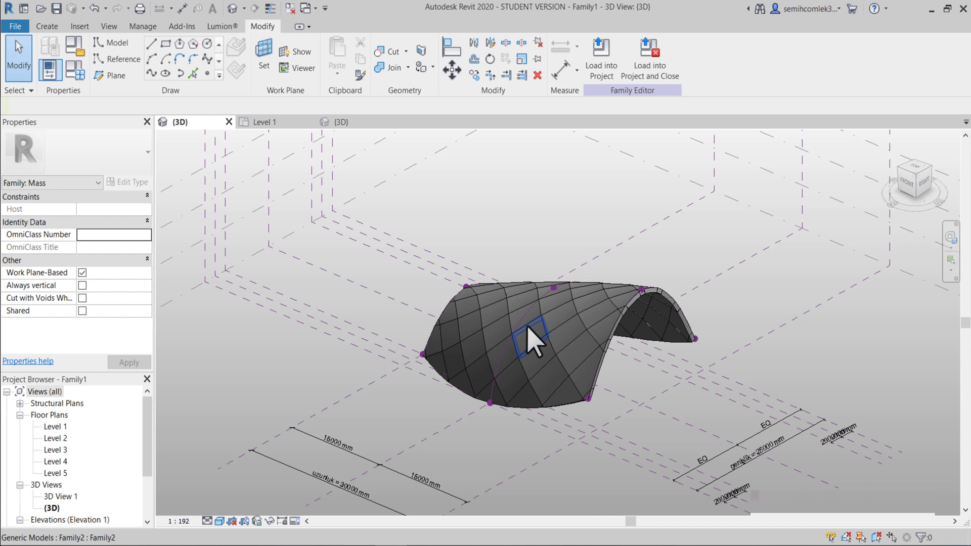
Select one rhomboid panel and open the Material Browser for its BİRİM YÜZEY material.
left_click(527, 325)
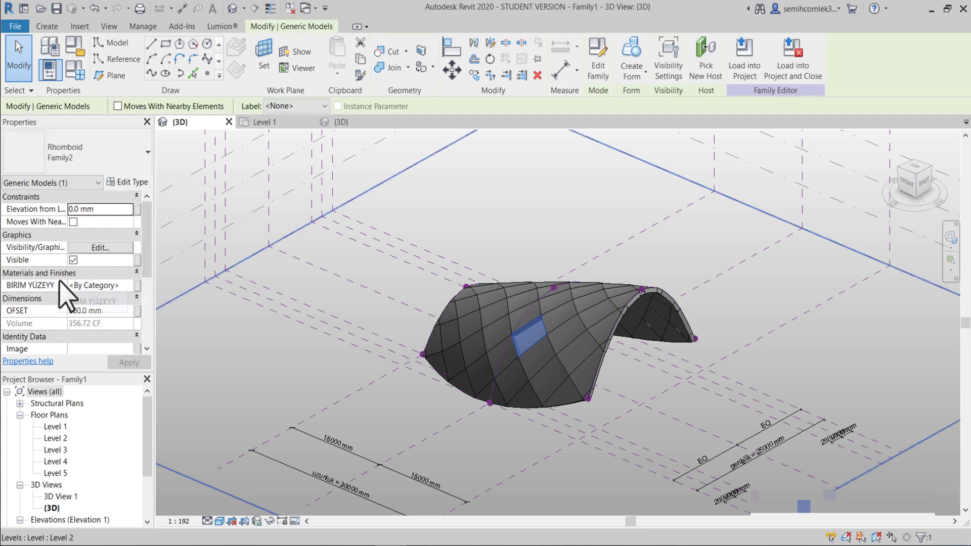
left_click(126, 284)
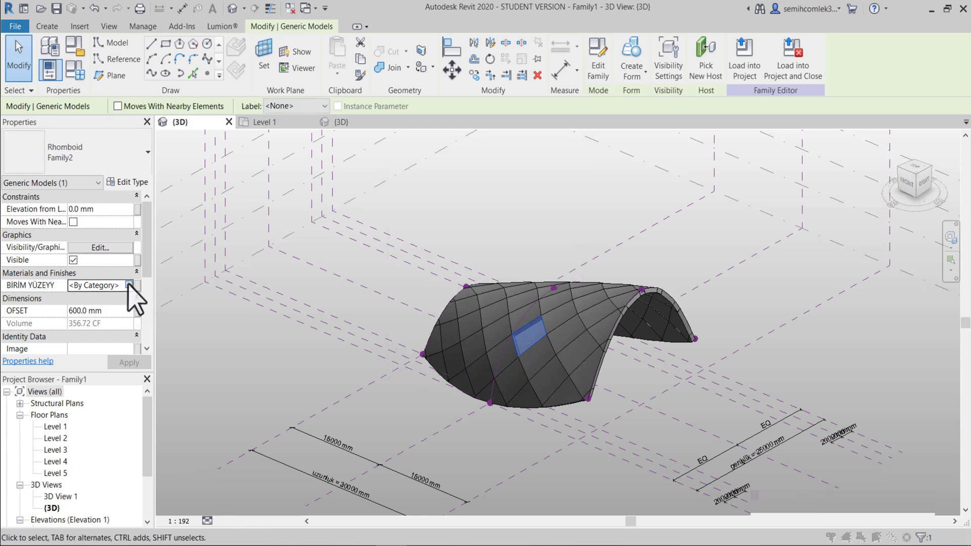
left_click(130, 286)
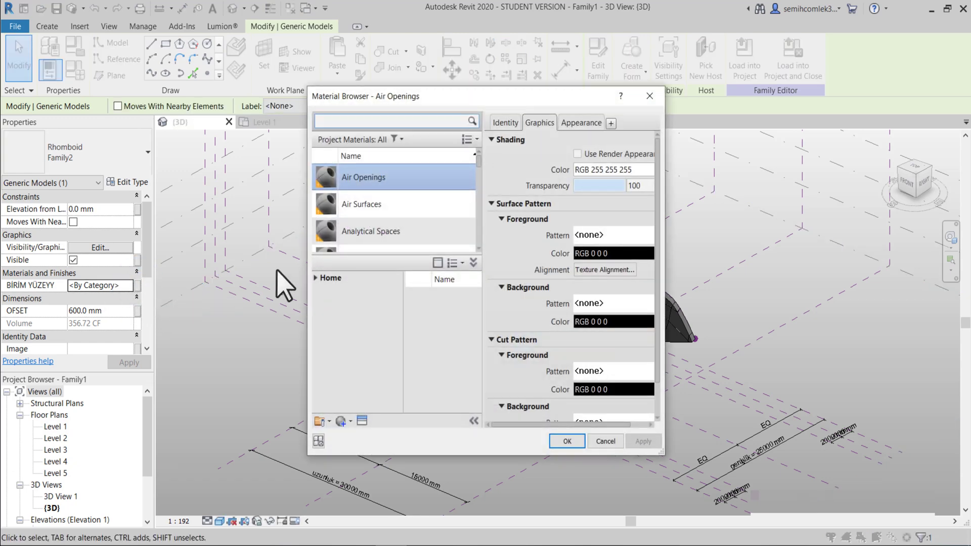
Create a new material, rename it aliminum, and enable Use Render Appearance.
left_click(343, 421)
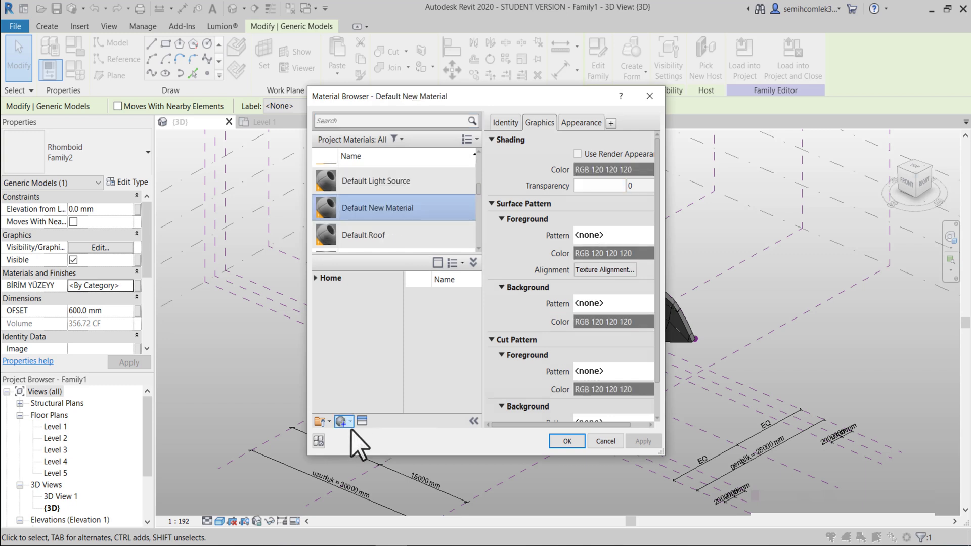
right_click(403, 185)
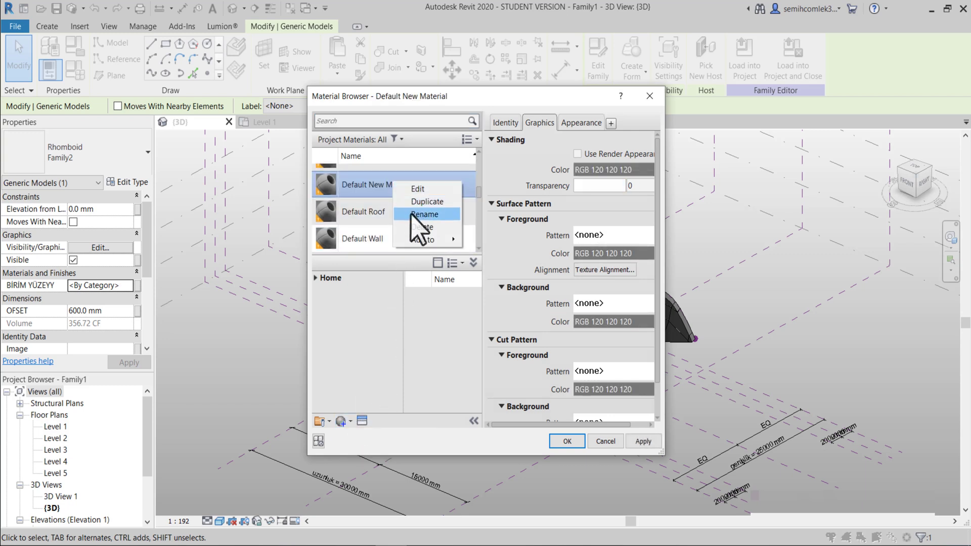
left_click(417, 224)
type("aliminum")
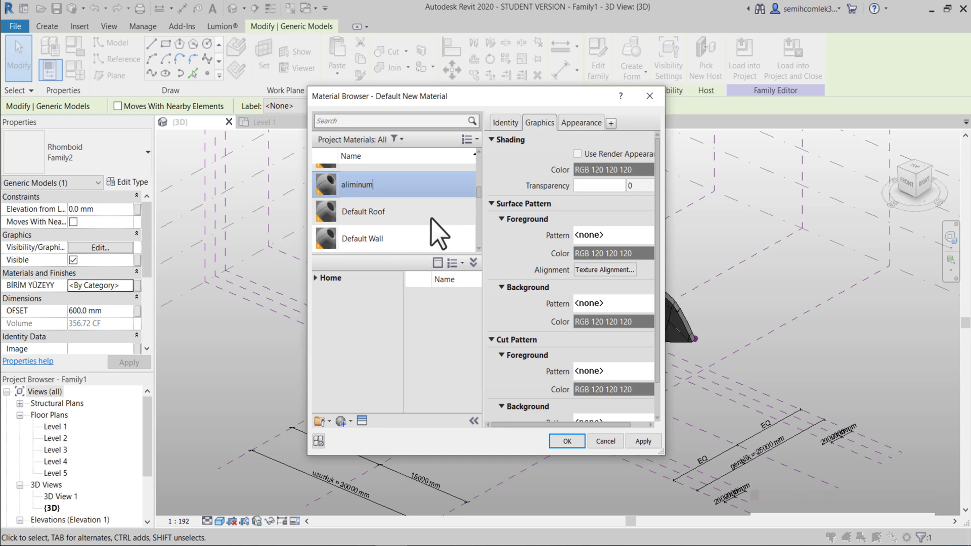
left_click(577, 154)
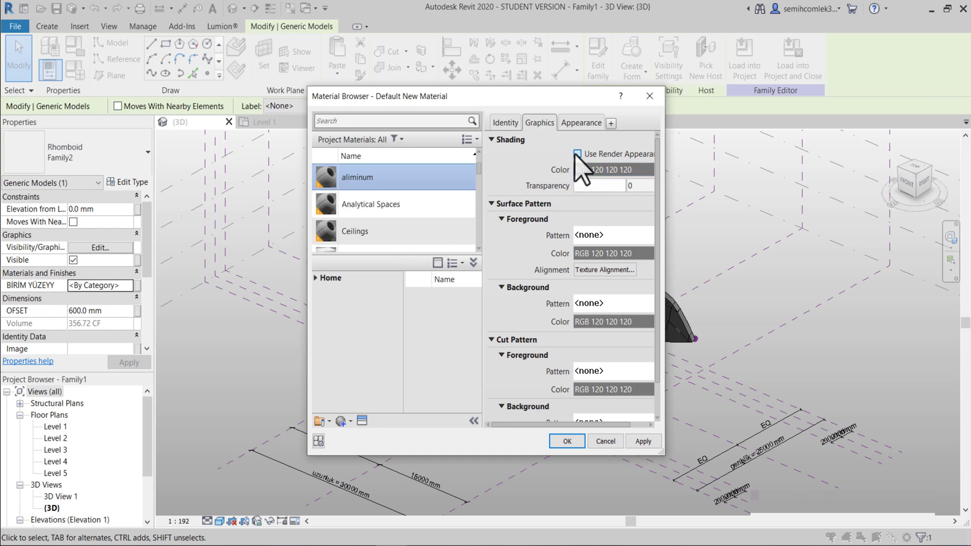
Give aliminum the Aluminum - Flat metal appearance and review its Graphics and Appearance tabs.
left_click(362, 422)
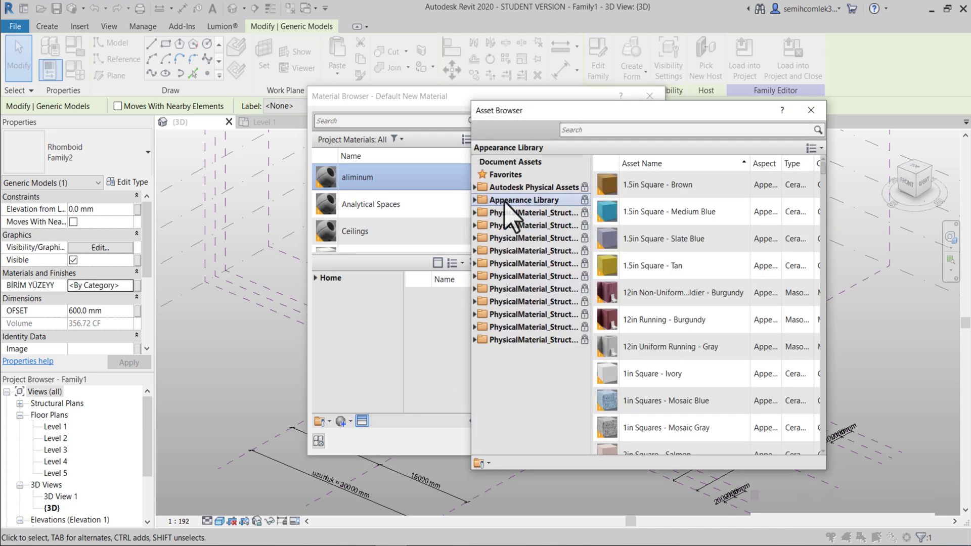
double_click(483, 202)
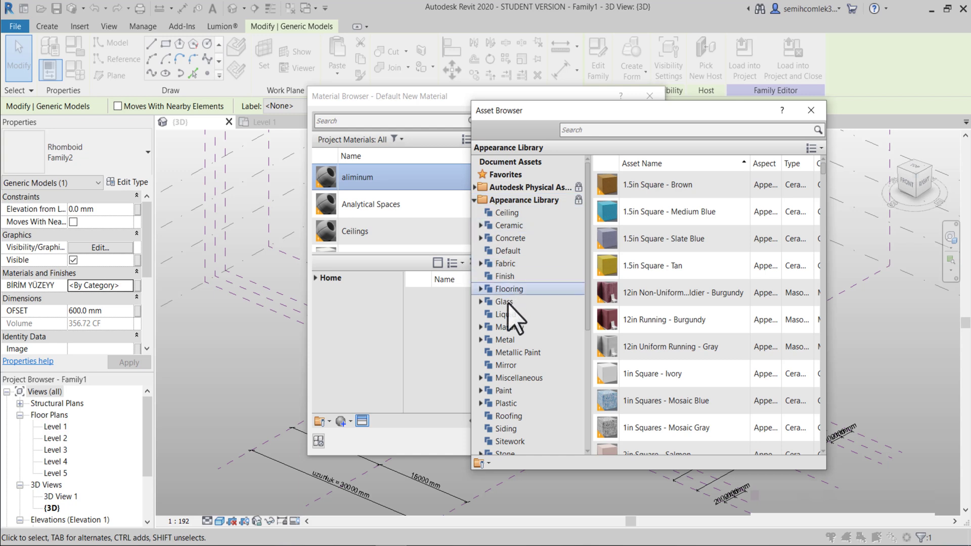
left_click(522, 342)
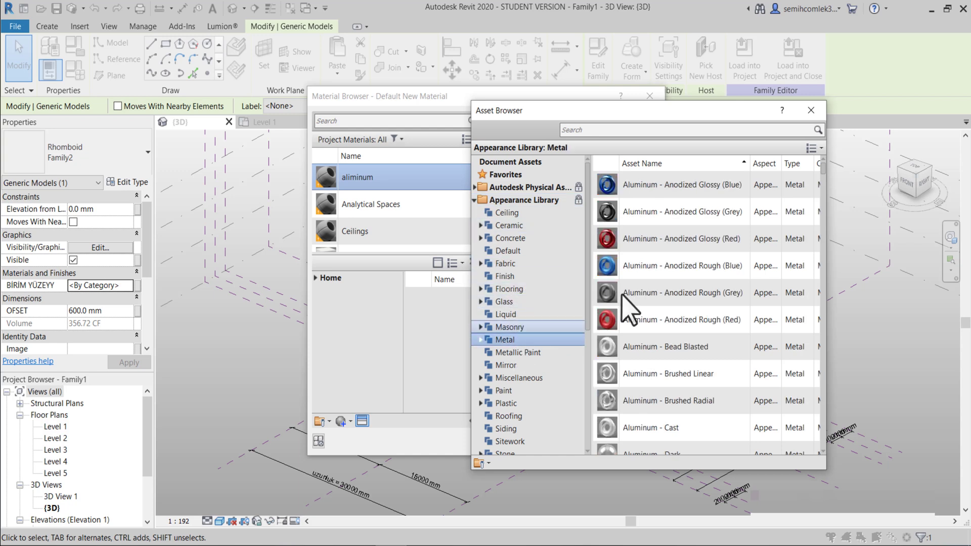
scroll(678, 277, "down", 2)
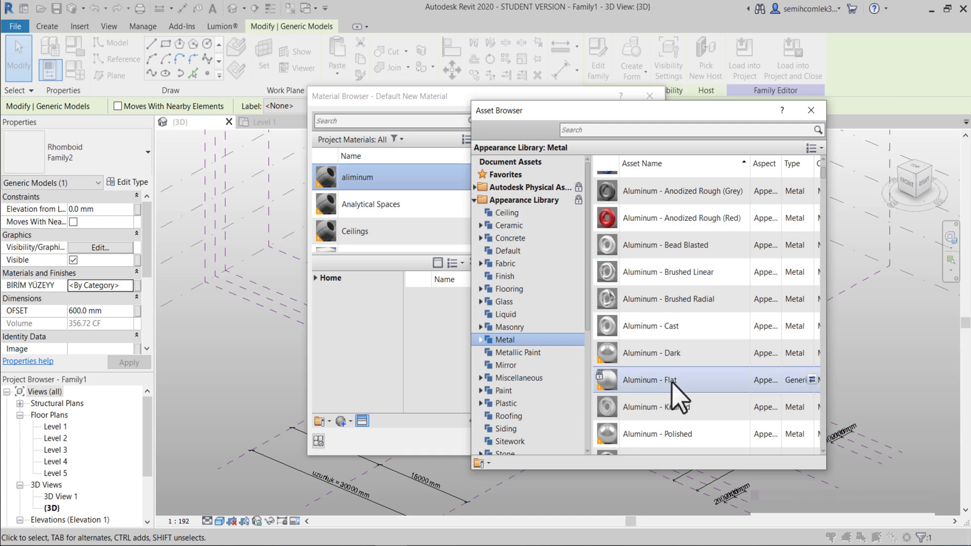
double_click(677, 395)
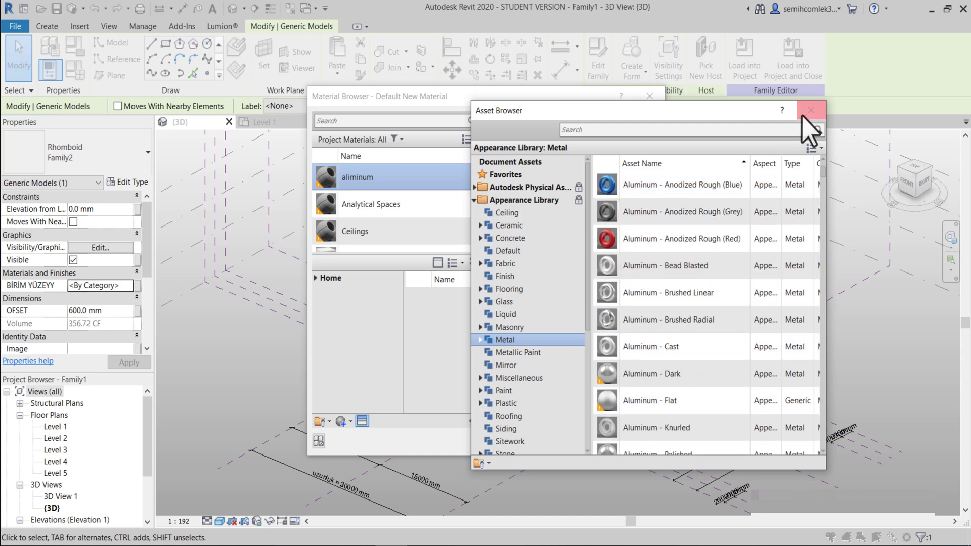
left_click(811, 110)
left_click(536, 124)
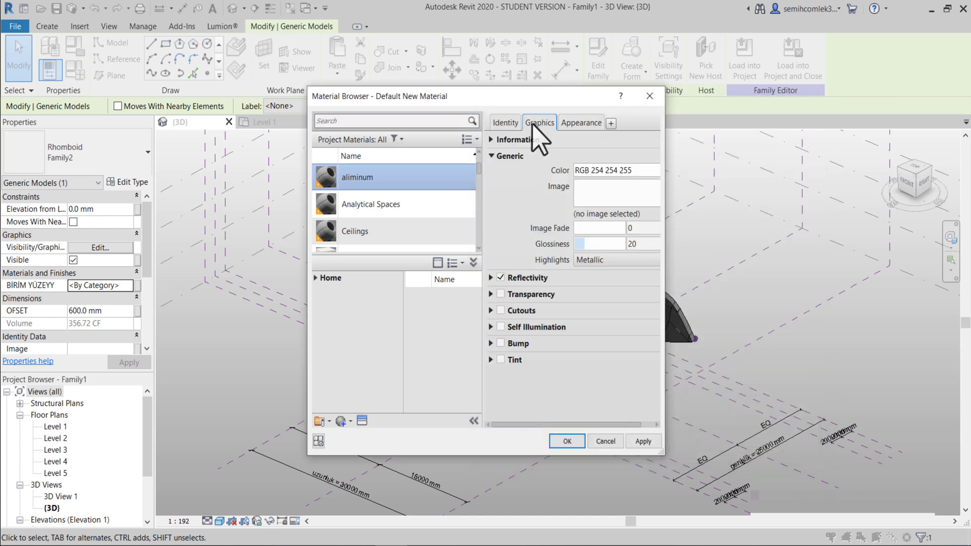
left_click(571, 123)
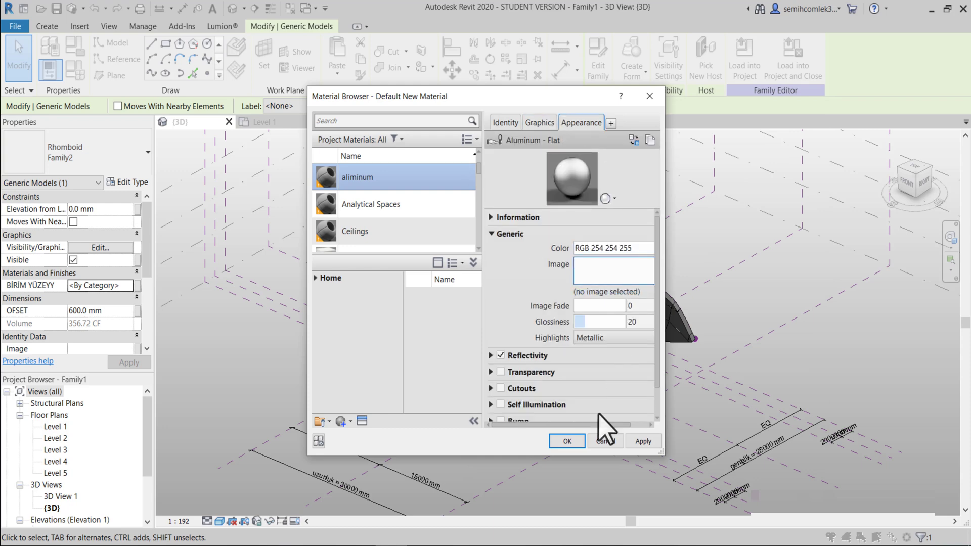
left_click(566, 440)
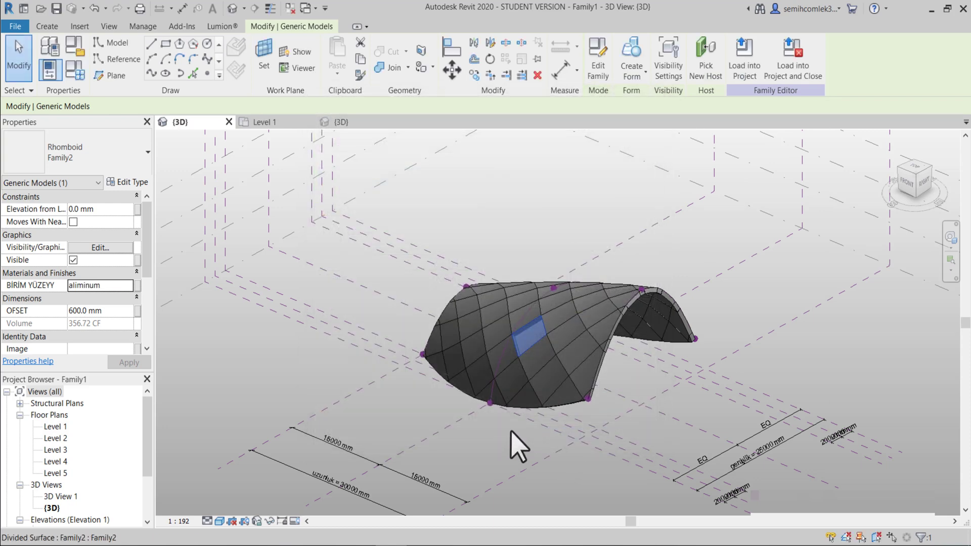
left_click(599, 482)
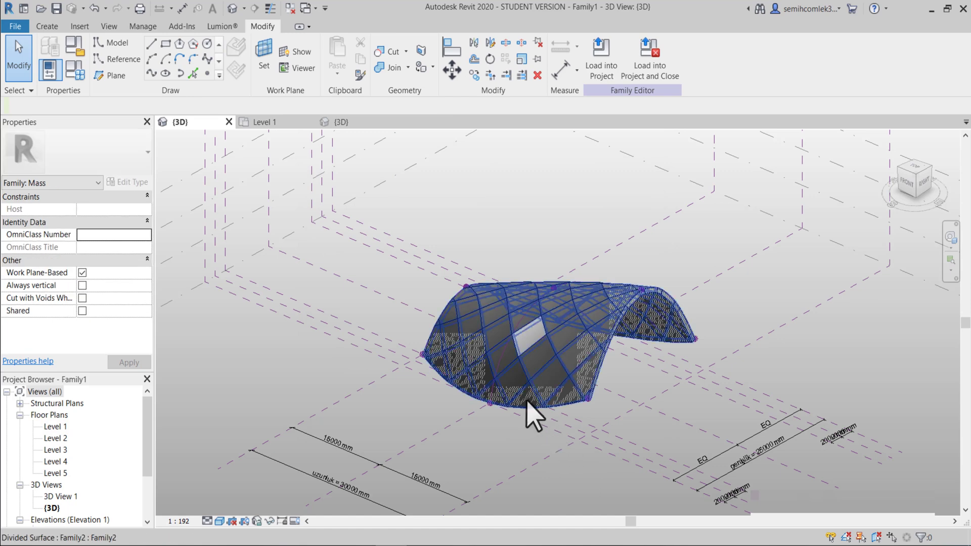
mouse_move(562, 364)
middle_mouse_down()
mouse_move(579, 381)
mouse_move(553, 345)
mouse_move(521, 354)
middle_mouse_up()
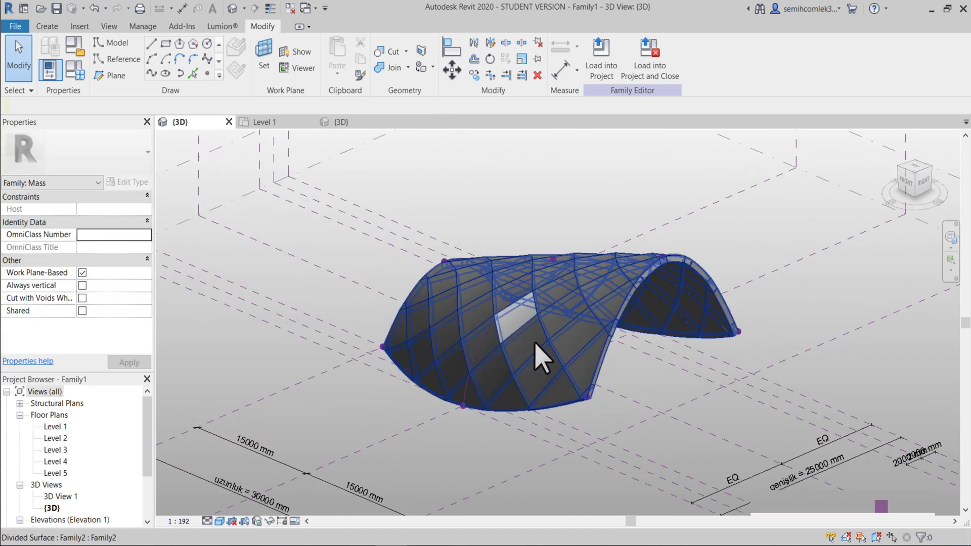
key("Tab")
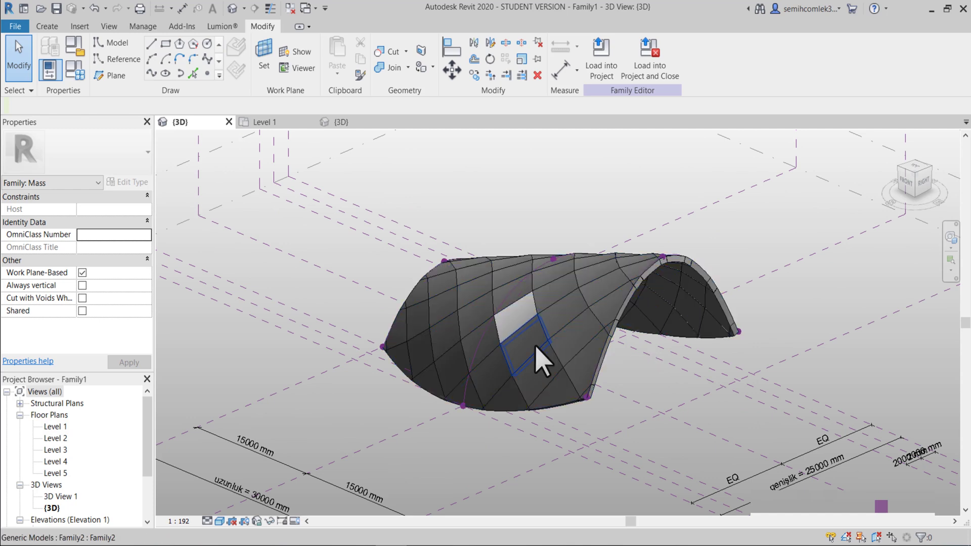
left_click(536, 356)
Select all visible panel instances and assign them the aluminum material.
right_click(536, 356)
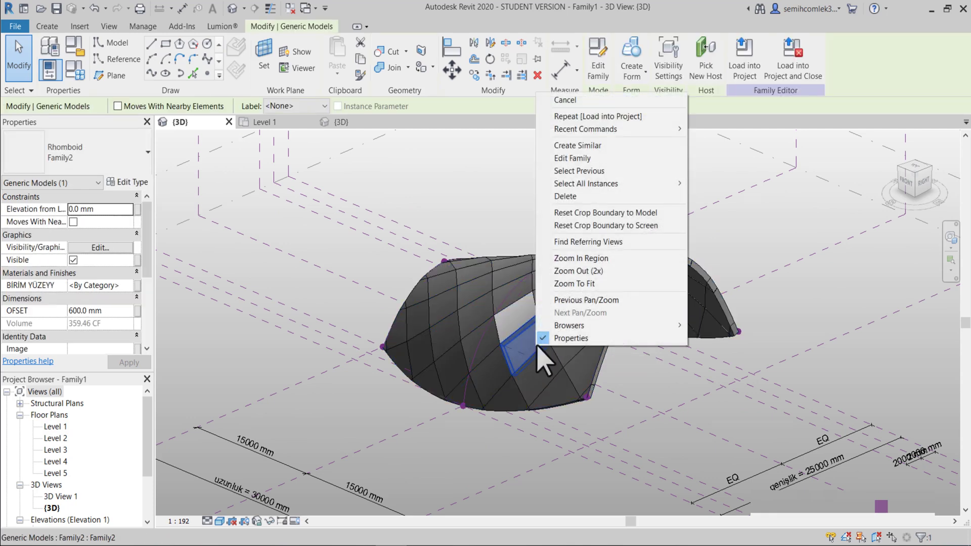
mouse_move(586, 184)
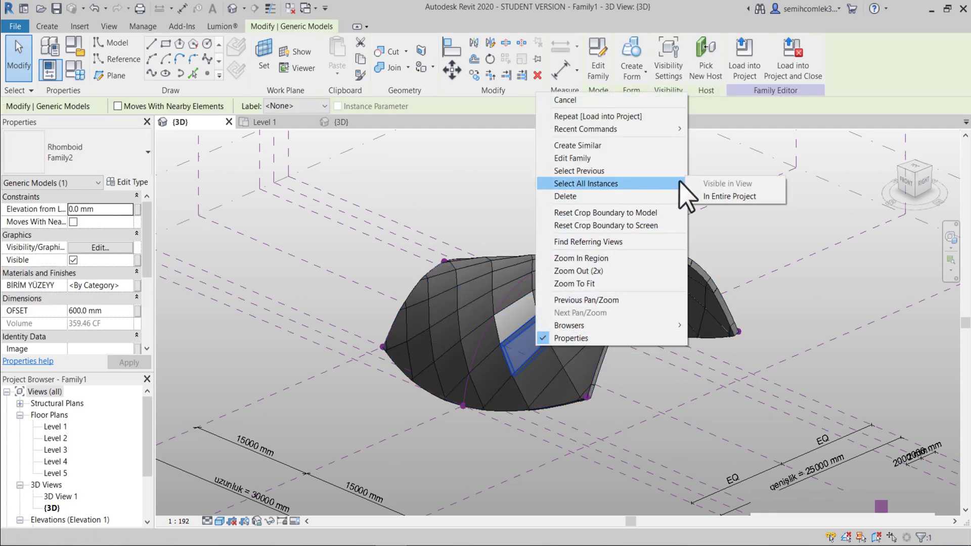
left_click(712, 199)
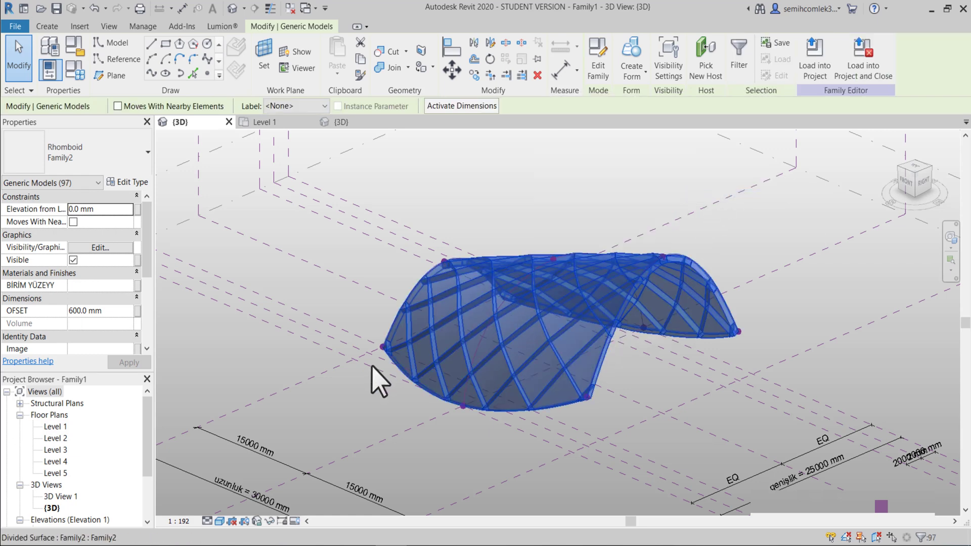
left_click(129, 284)
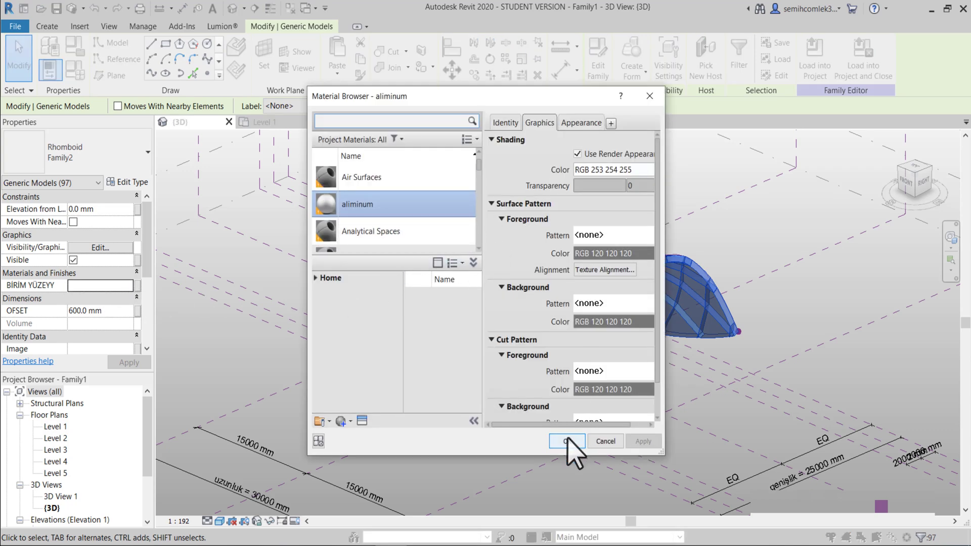
left_click(591, 125)
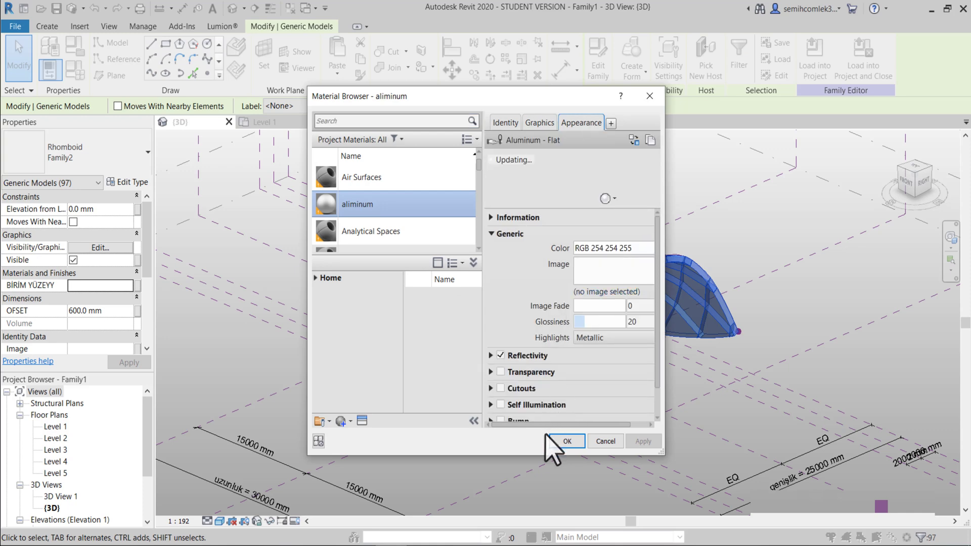
left_click(566, 442)
left_click(511, 457)
scroll(531, 440, "down", 3)
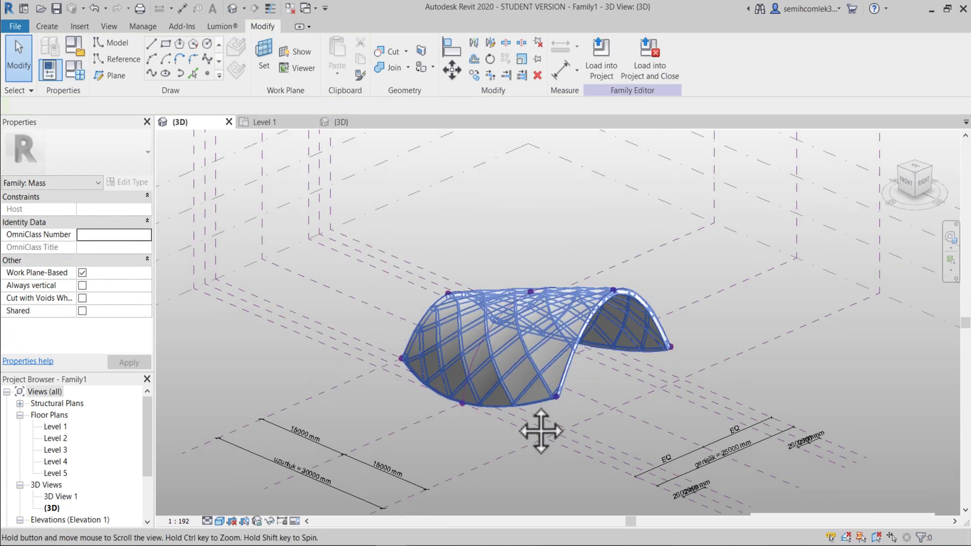
Pan and orbit around the mass, then Tab-highlight a single panel.
middle_click_drag(538, 428, 571, 326)
middle_click_drag(427, 385, 510, 270, "shift")
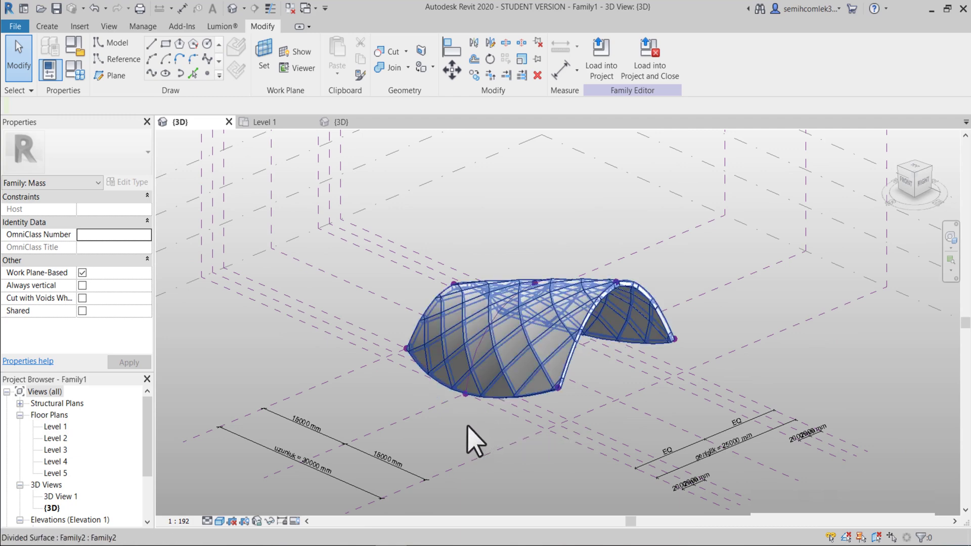
scroll(465, 439, "up", 1)
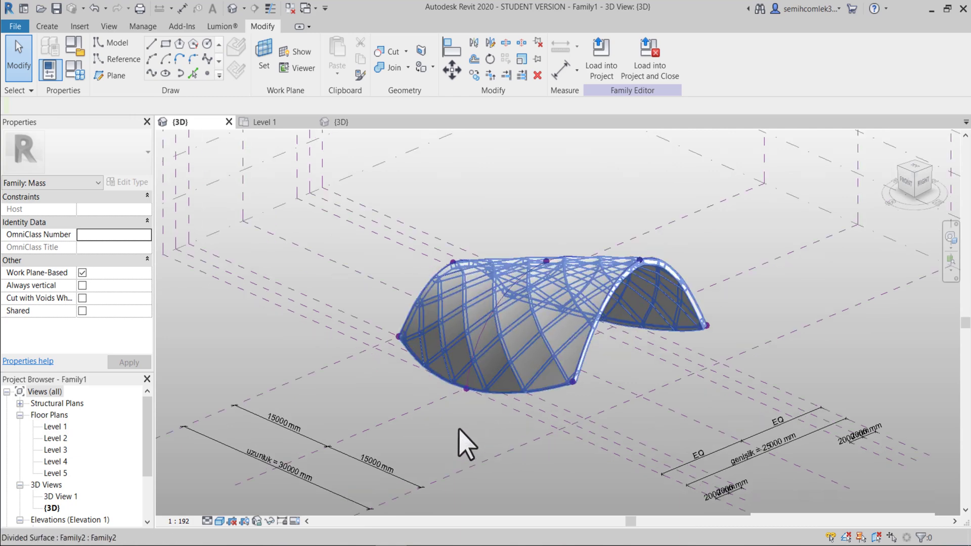
key("Tab")
key("Tab")
Set one panel's OFSET to 800 mm and reselect it to verify.
left_click(507, 303)
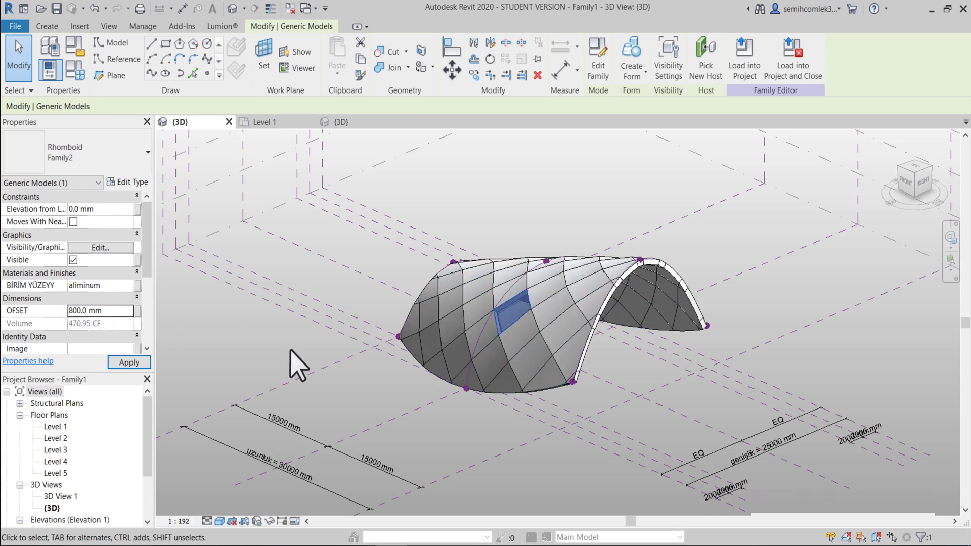
left_click(260, 364)
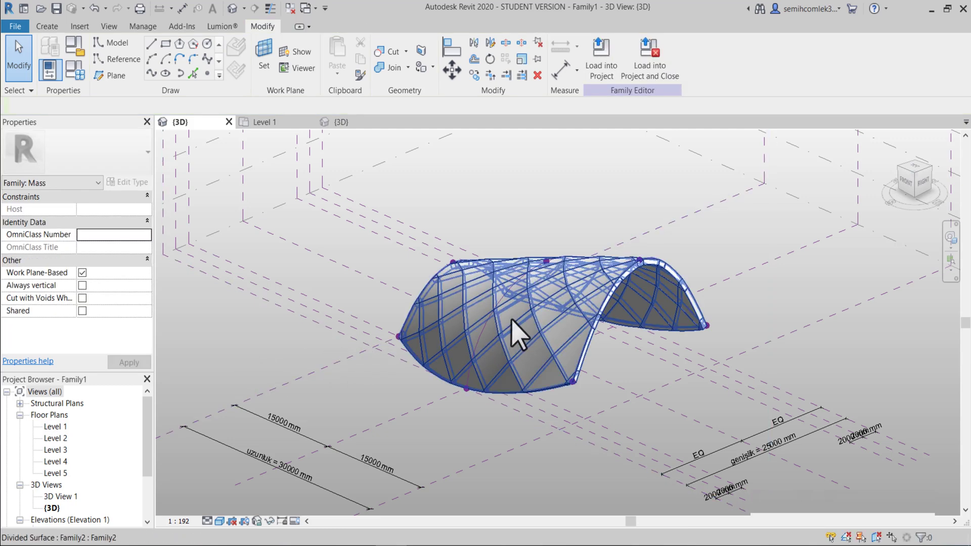
key("Tab")
left_click(513, 332)
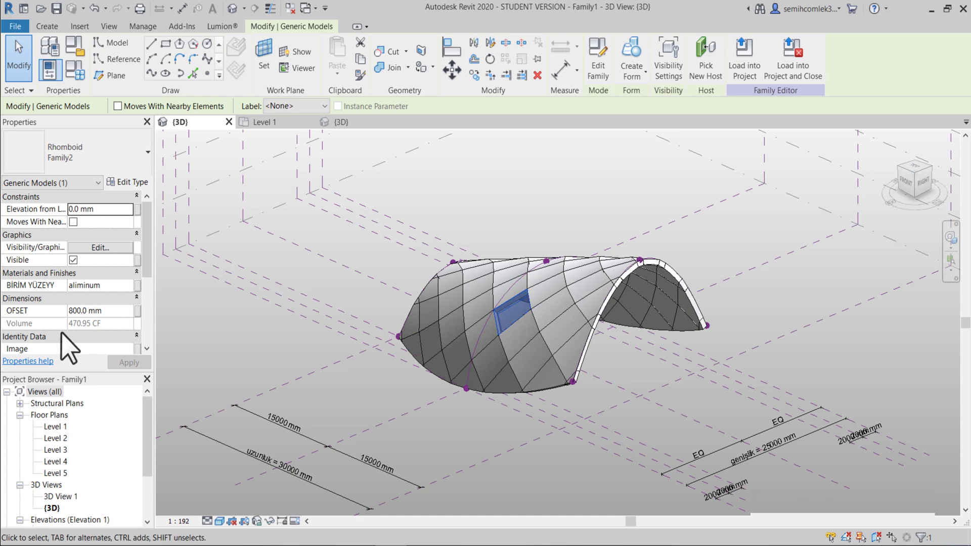
left_click(254, 331)
scroll(531, 340, "up", 3)
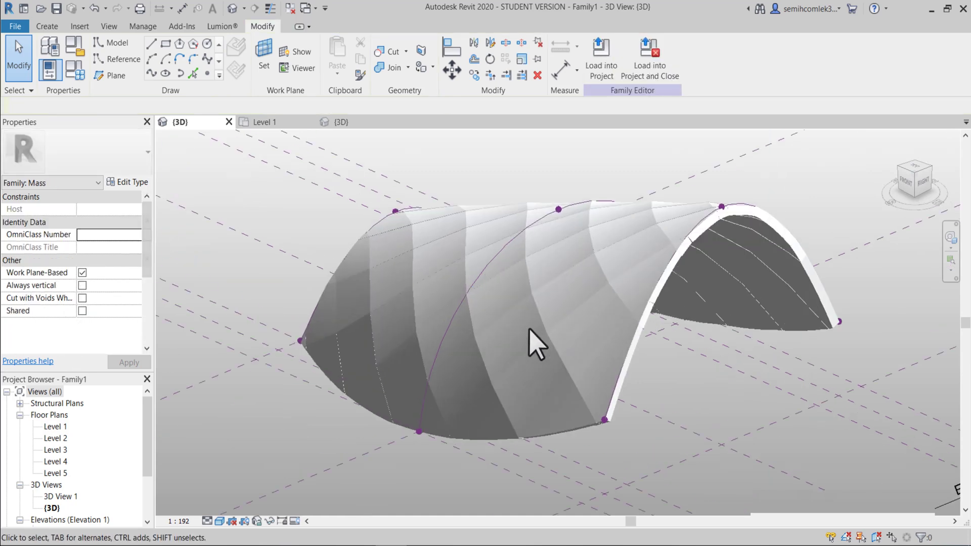
Orbit closer to the vault and Tab-select another single panel to inspect.
middle_click_drag(536, 341, 538, 311, "shift")
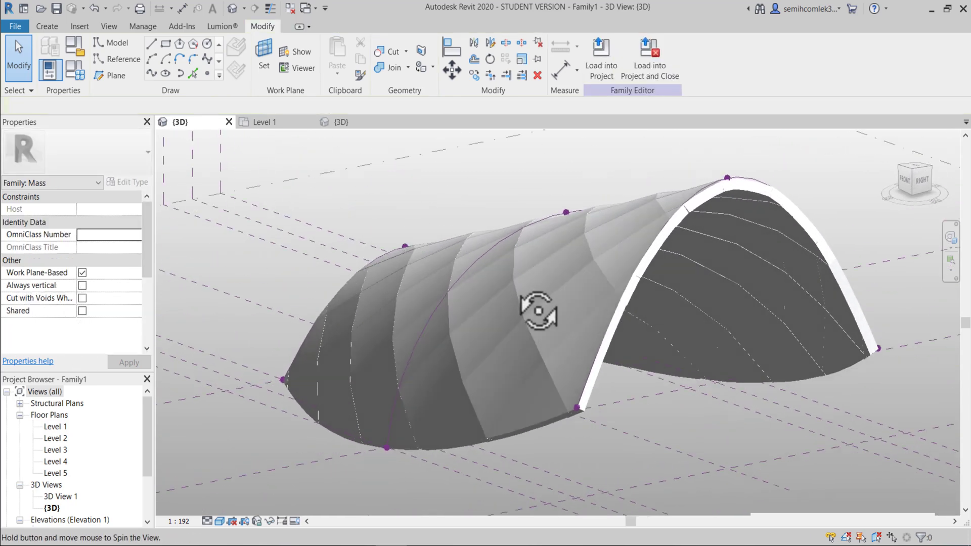
key("Tab")
left_click(501, 289)
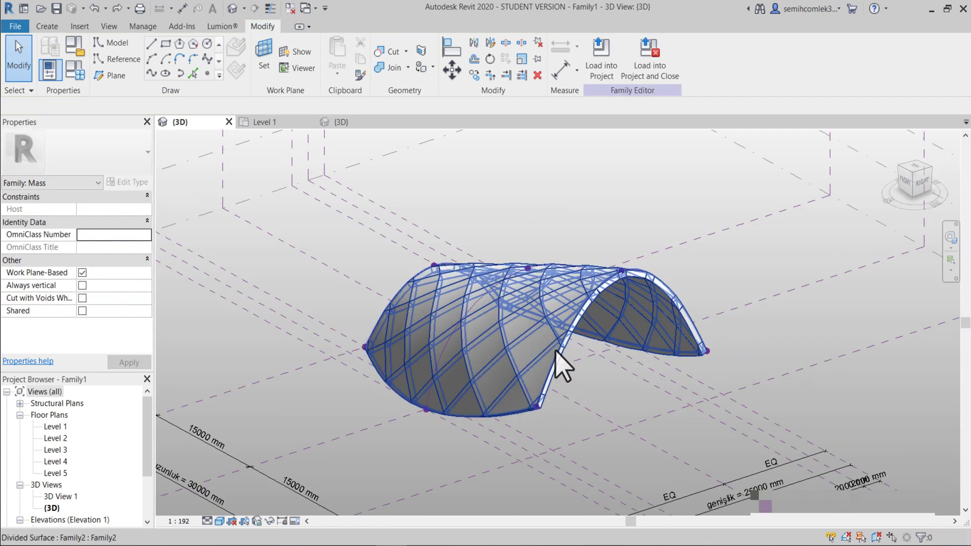
Enable Component Flip on the divided surface and commit one panel's offset value.
left_click(559, 366)
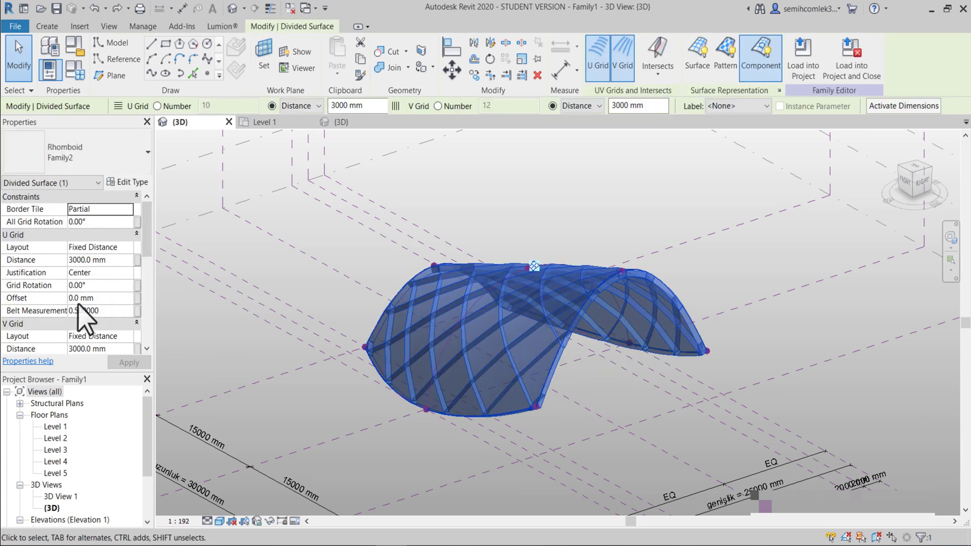
scroll(84, 319, "down", 3)
scroll(83, 319, "down", 2)
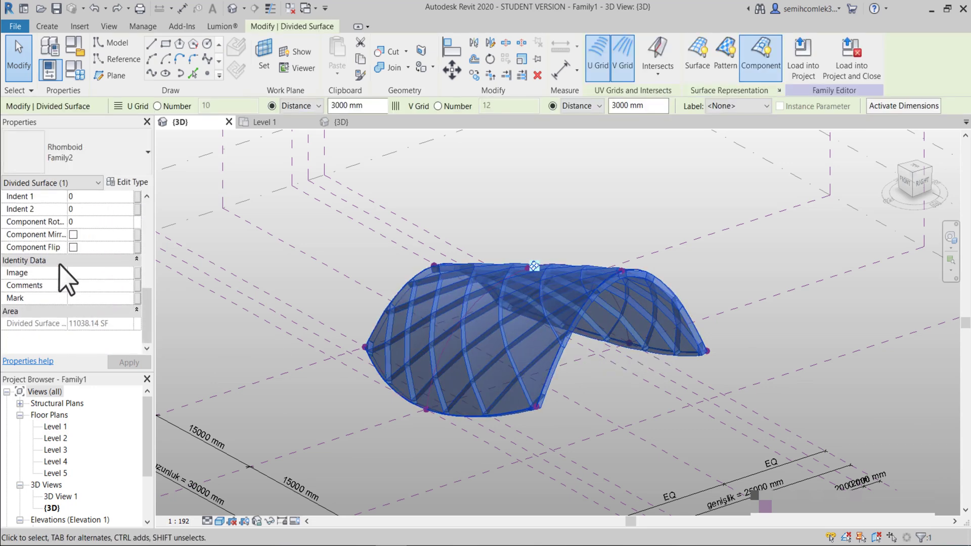
left_click(73, 248)
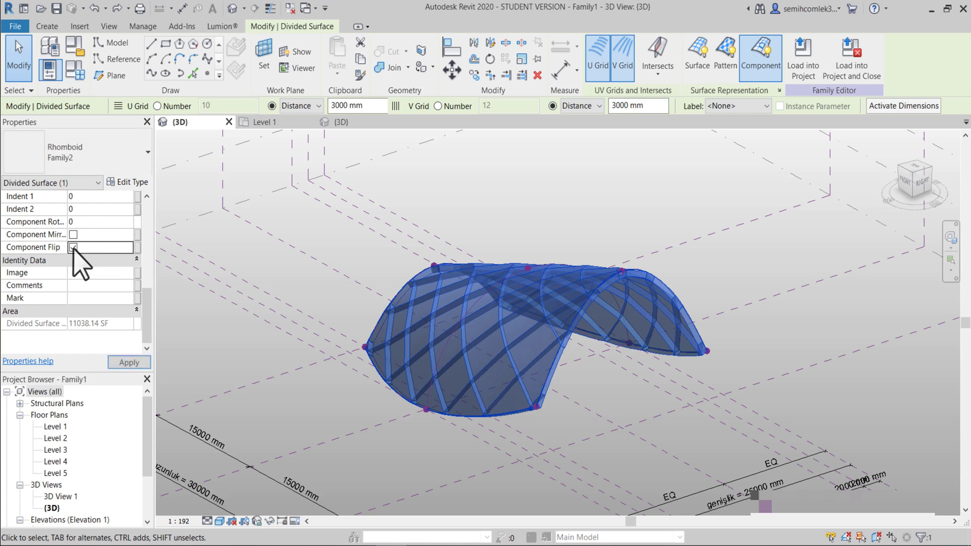
scroll(486, 353, "up", 2)
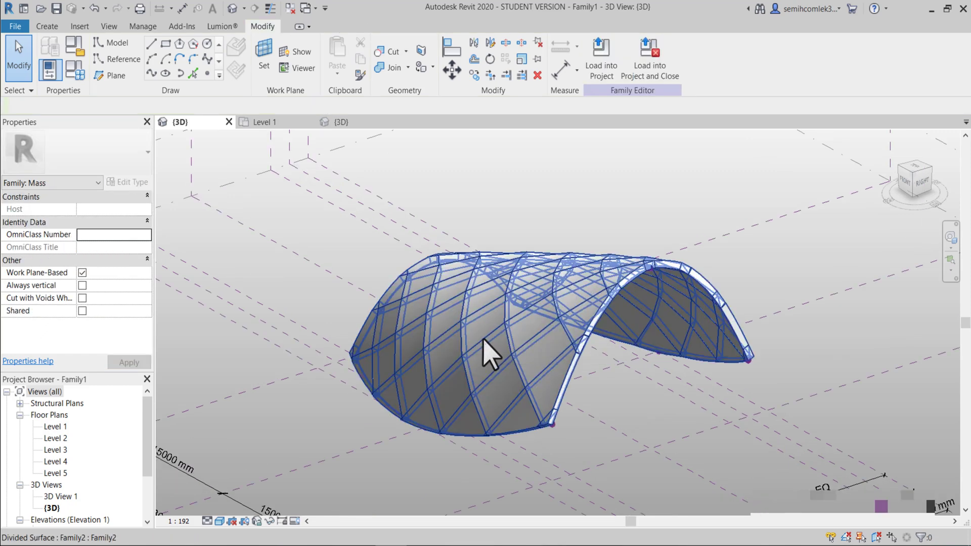
left_click(489, 351)
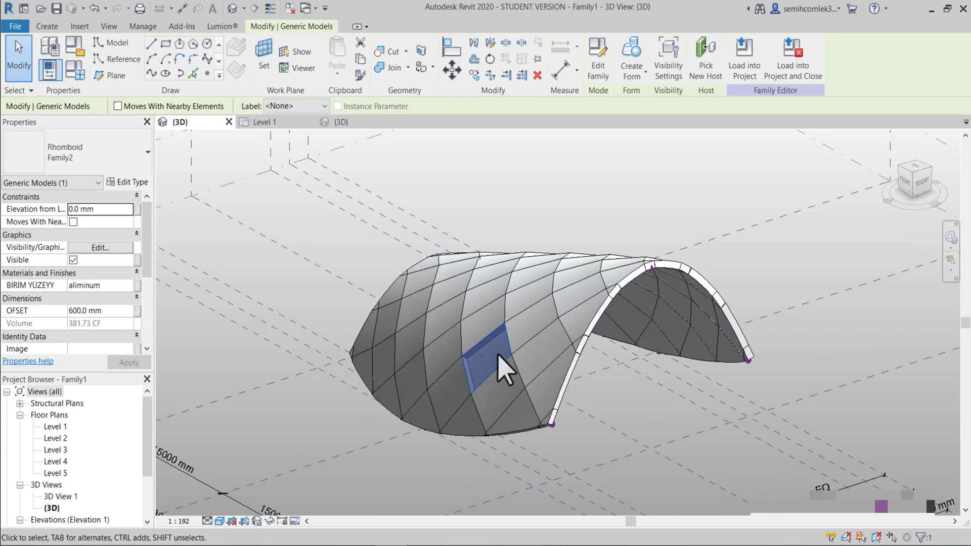
type("800")
key("Return")
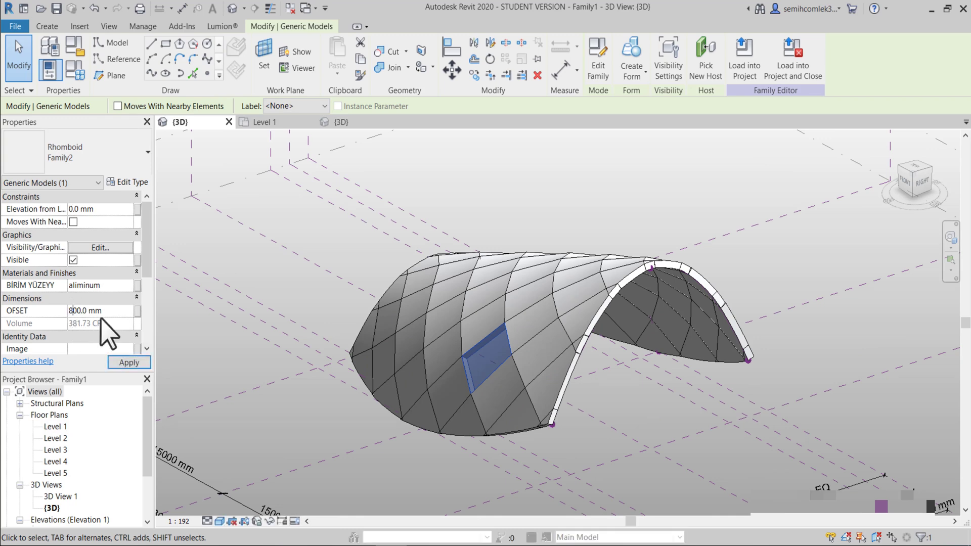
key("Escape")
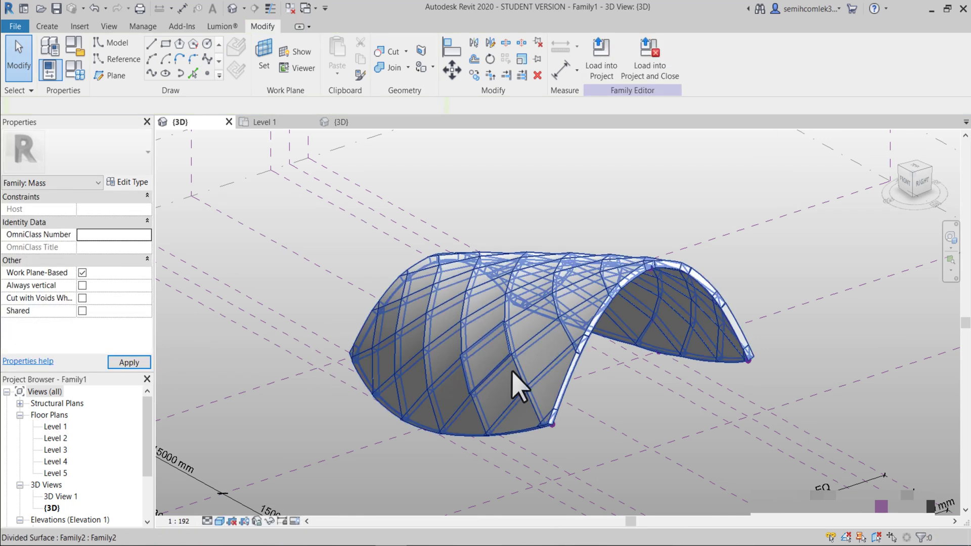
mouse_move(512, 369)
middle_mouse_down("shift")
mouse_move(470, 382)
mouse_move(448, 375)
middle_mouse_up("shift")
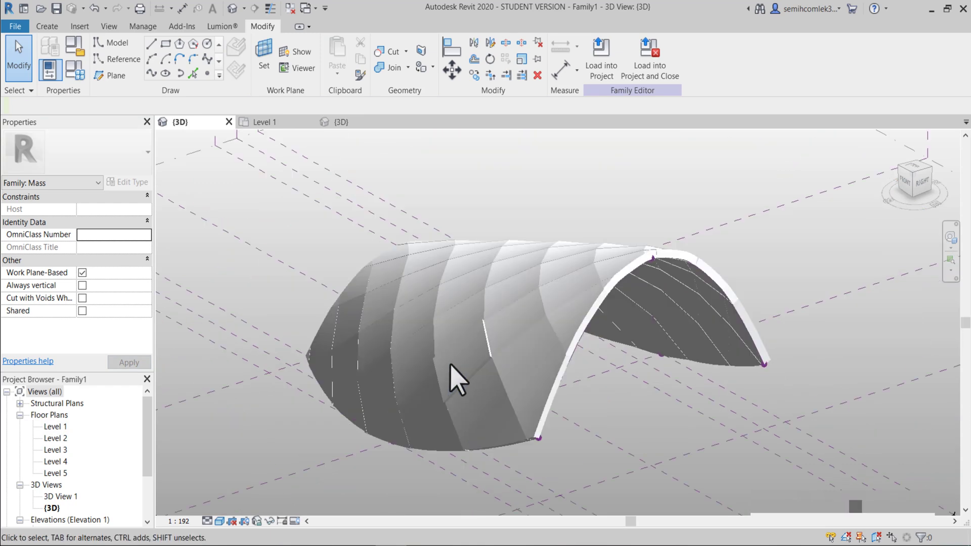
Give two selected panels a new OFSET value and orbit to see them protrude.
left_click(448, 285)
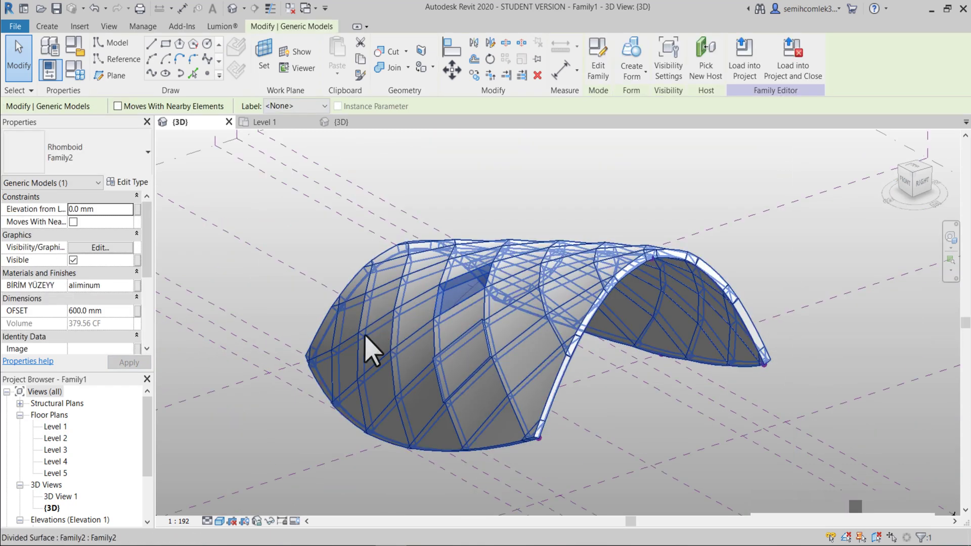
key("Tab")
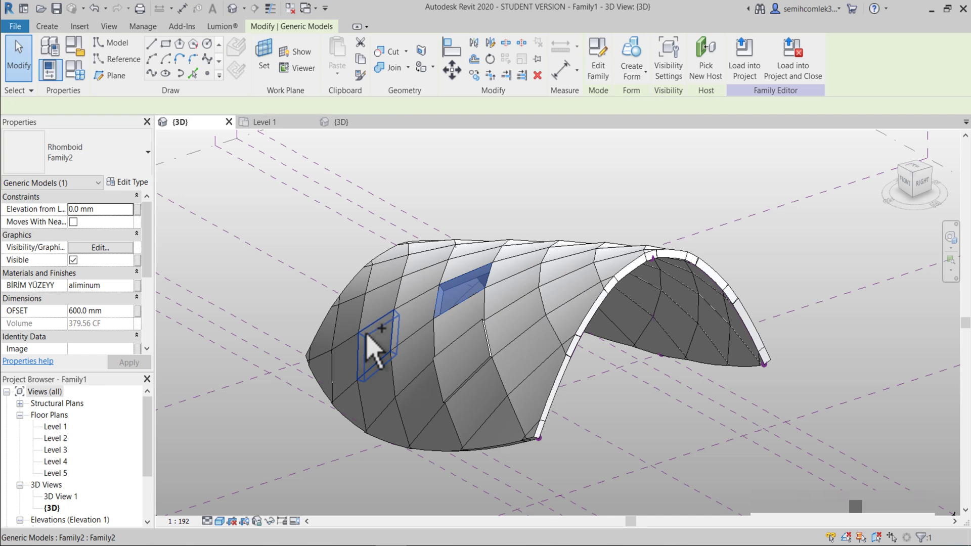
left_click(372, 349, "ctrl")
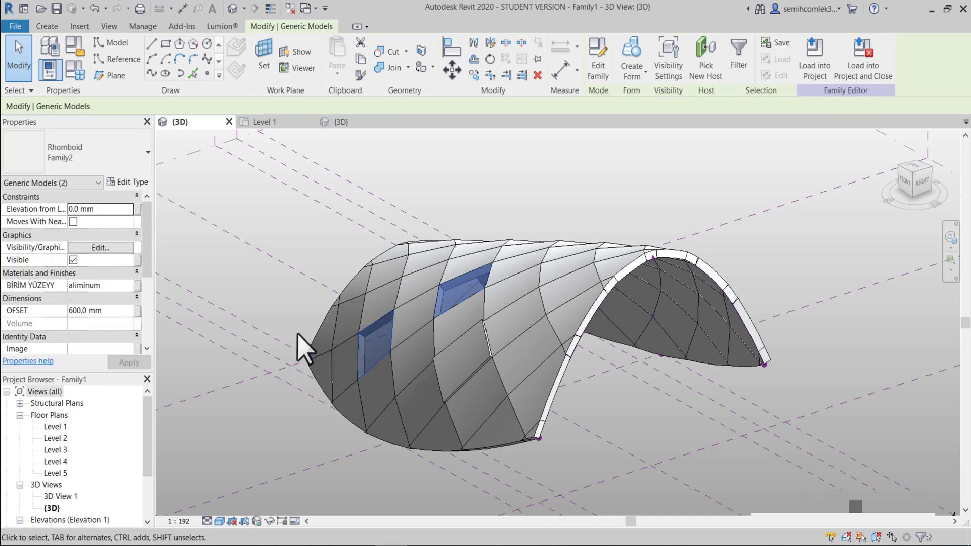
left_click(89, 306)
type("1000")
left_click(261, 303)
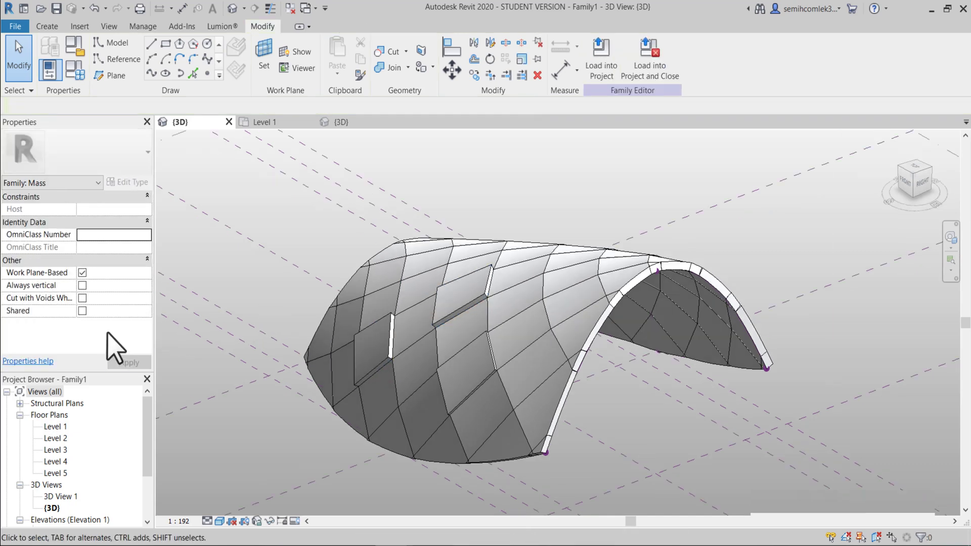
middle_click_drag(164, 338, 340, 382, "shift")
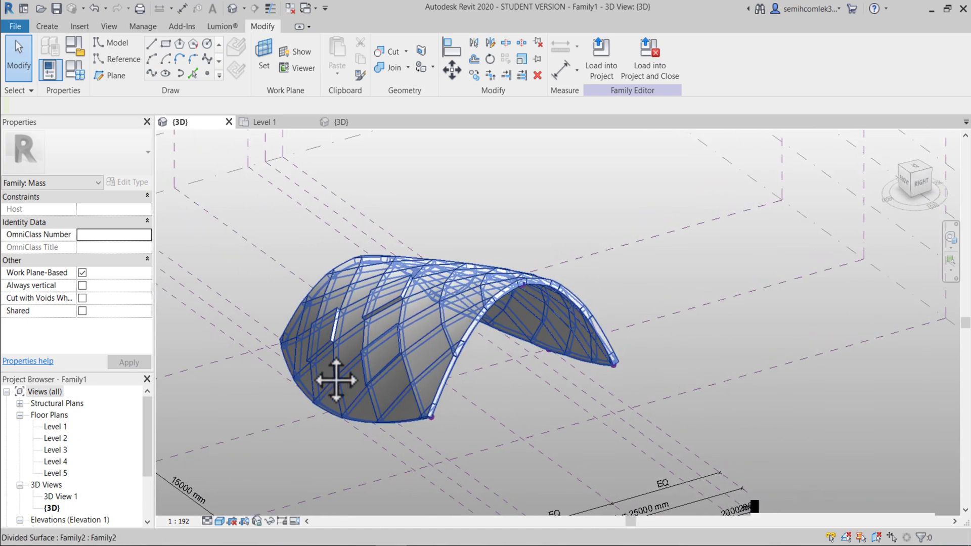
middle_click_drag(315, 337, 357, 288, "shift")
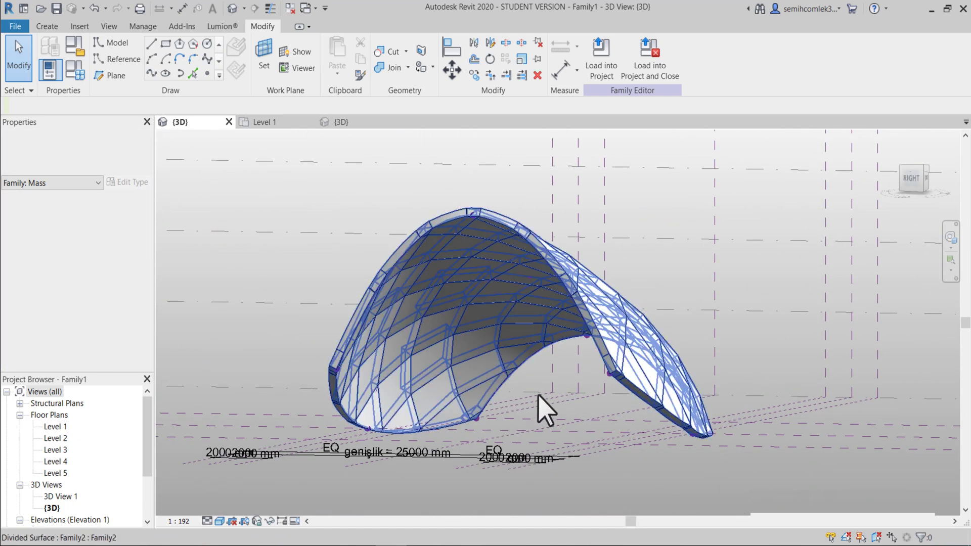
mouse_move(577, 422)
middle_mouse_down("shift")
mouse_move(639, 473)
mouse_move(445, 401)
middle_mouse_up("shift")
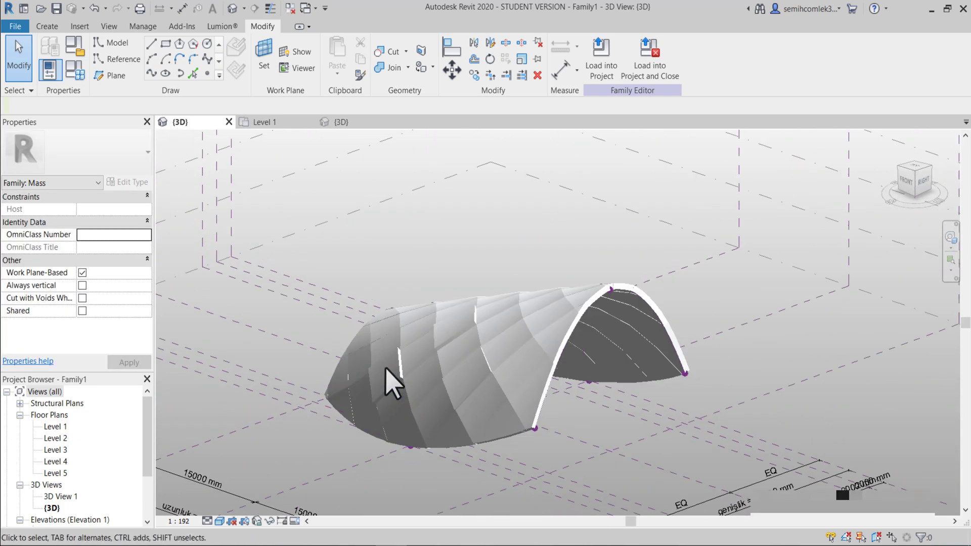
scroll(334, 368, "up", 2)
scroll(347, 373, "up", 3)
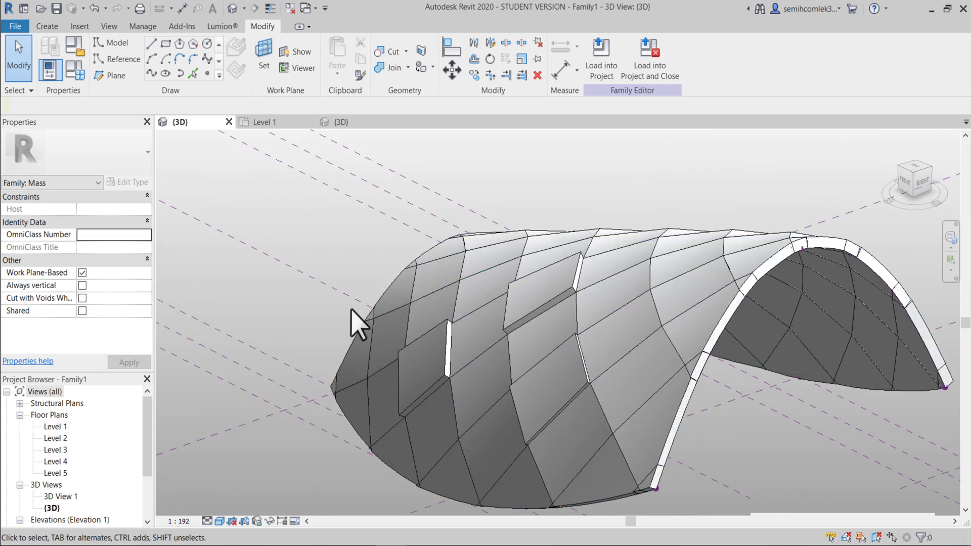
scroll(307, 334, "down", 1)
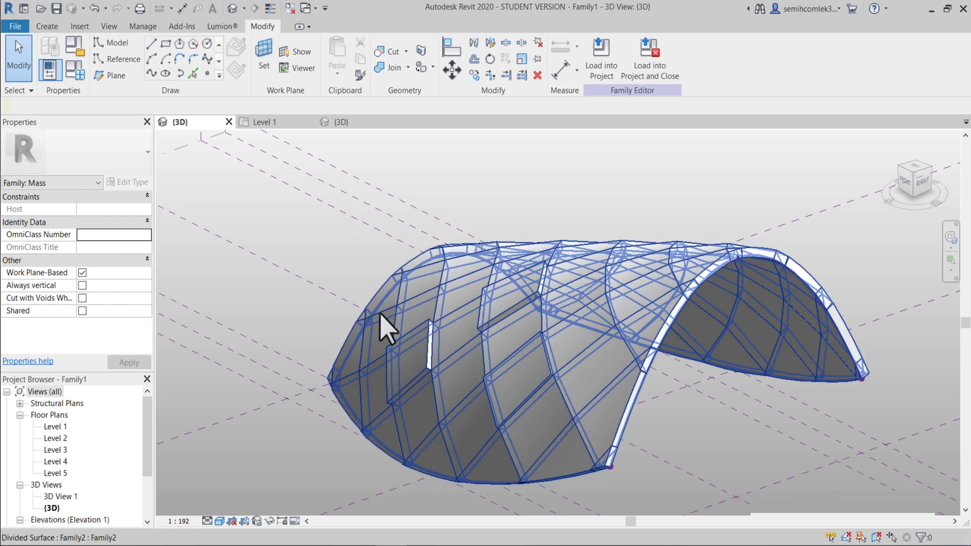
mouse_move(347, 340)
middle_mouse_down("shift")
mouse_move(412, 368)
mouse_move(448, 404)
middle_mouse_up("shift")
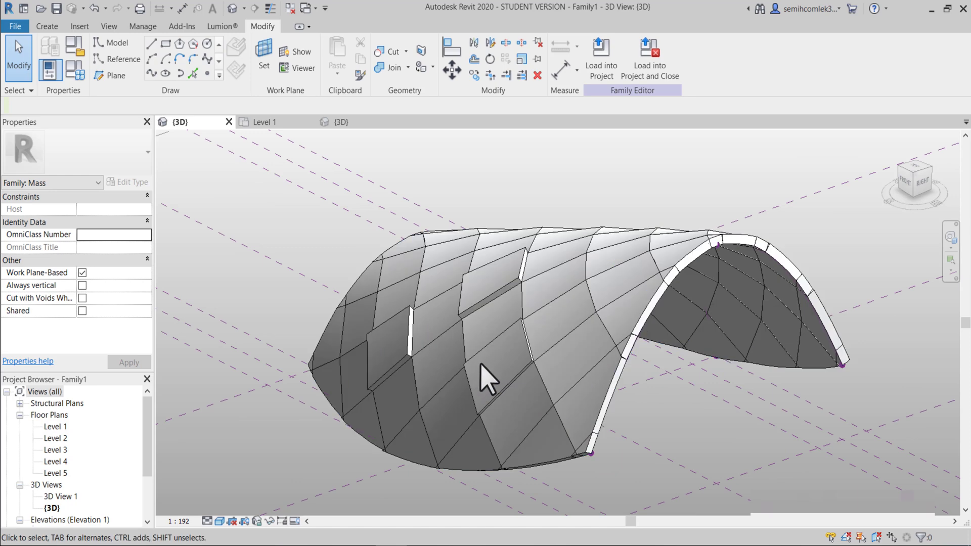
mouse_move(486, 354)
middle_mouse_down("shift")
mouse_move(629, 379)
mouse_move(715, 282)
mouse_move(650, 433)
mouse_move(550, 387)
middle_mouse_up("shift")
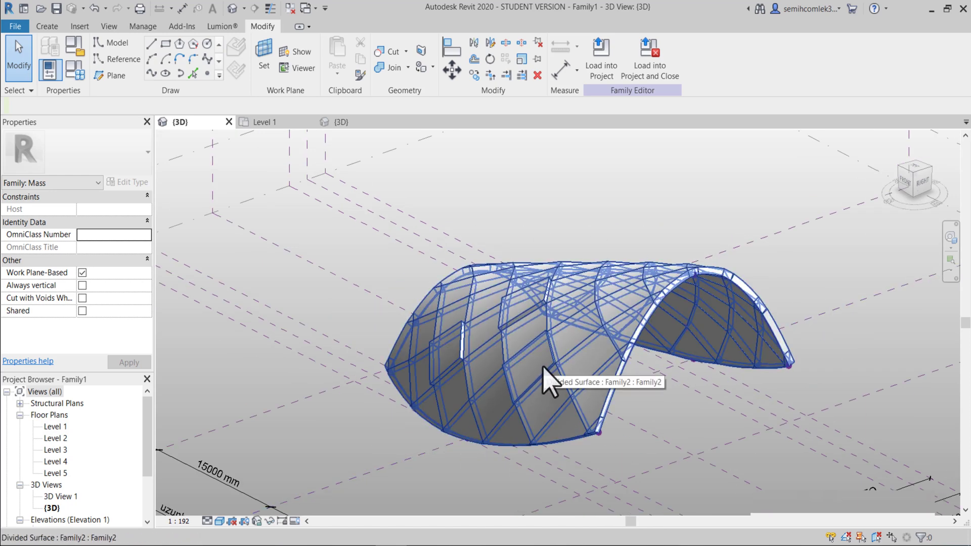
scroll(490, 258, "up", 2)
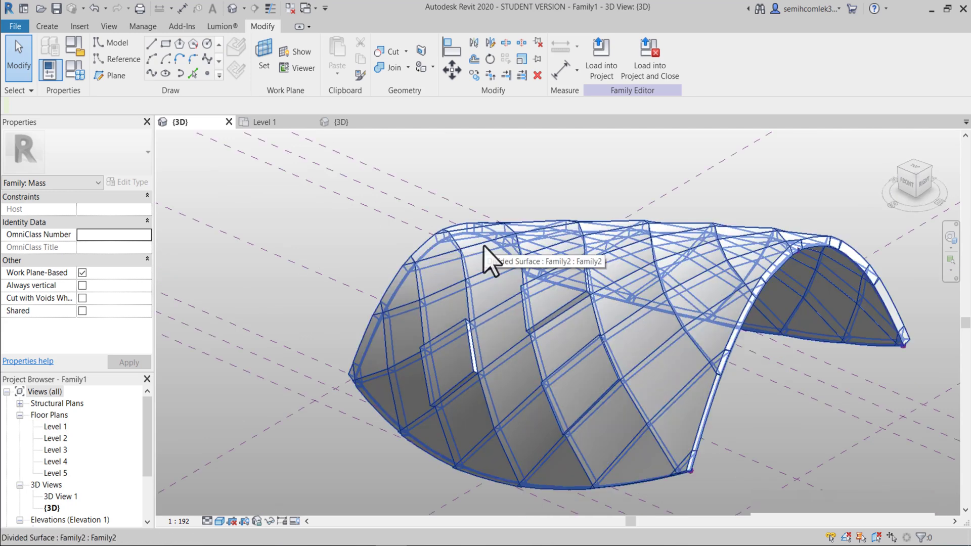
Give two vault aluminum panels, right and upper-left, a 1200 mm offset.
left_click(488, 256)
left_click(695, 302, "ctrl")
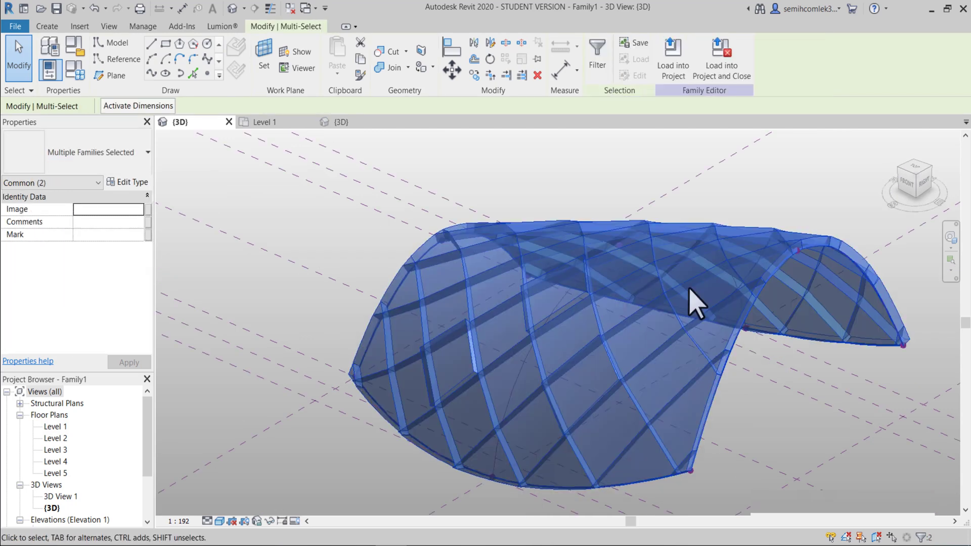
key("Escape")
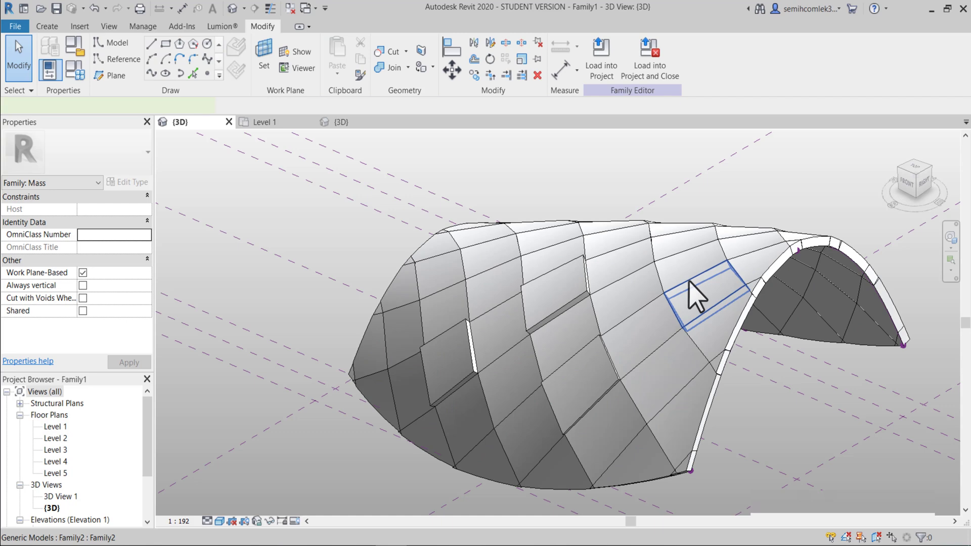
left_click(696, 302)
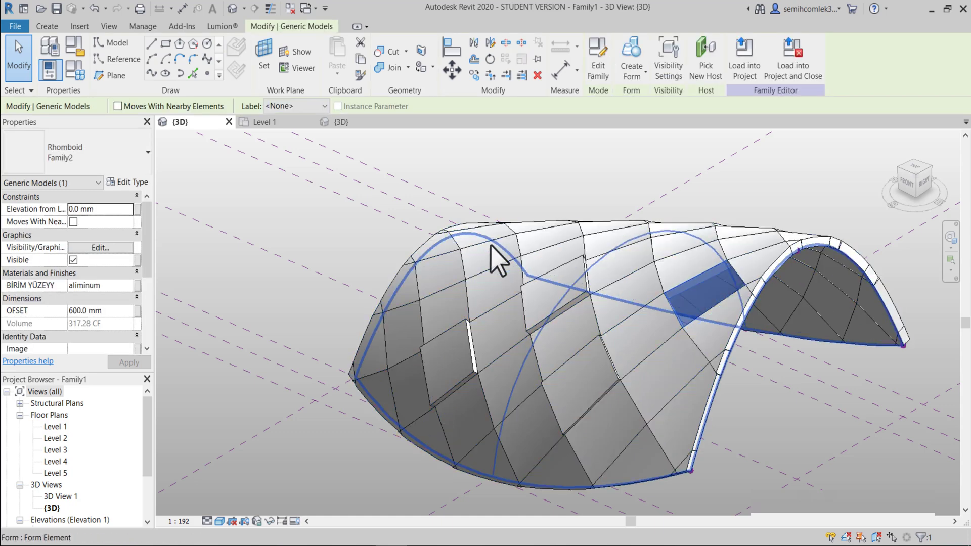
key("Tab")
left_click(496, 258, "ctrl")
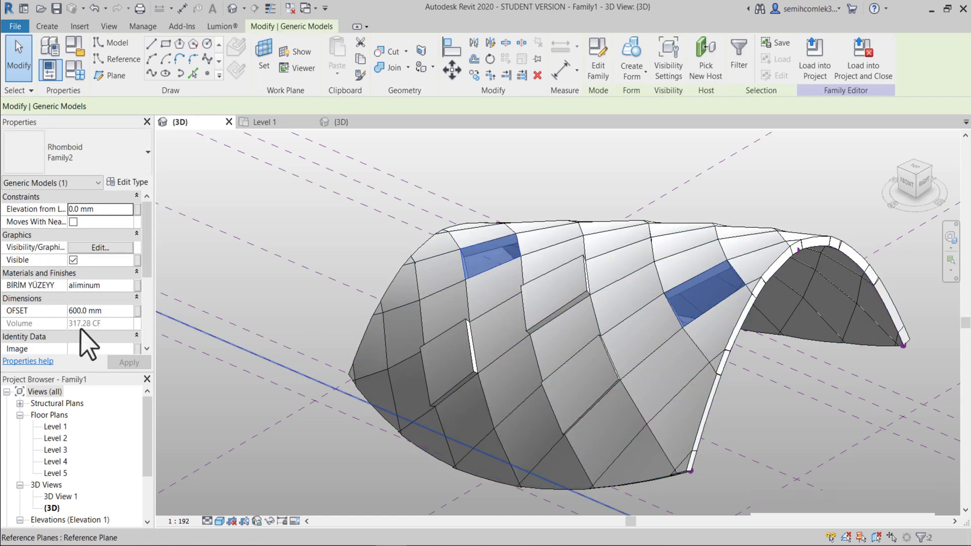
scroll(77, 322, "down", 2)
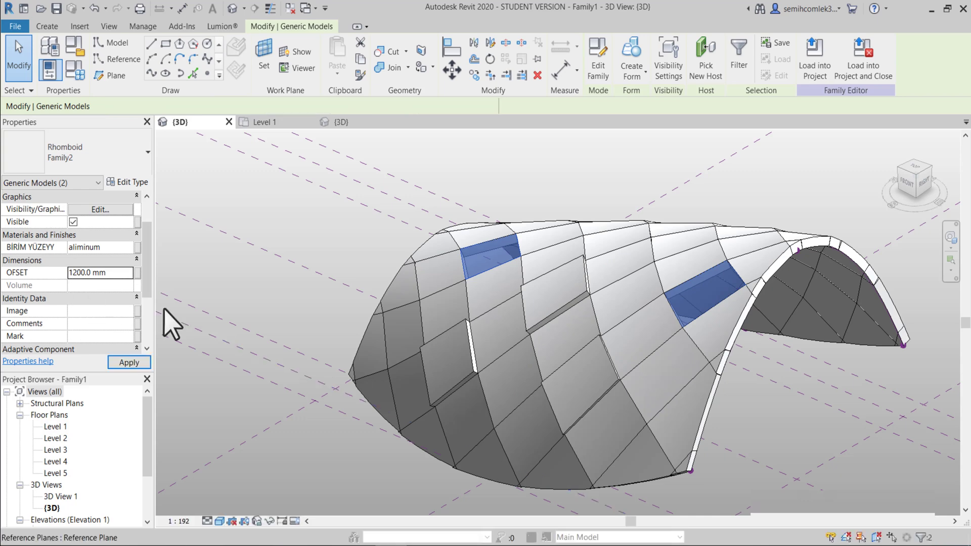
left_click(265, 304)
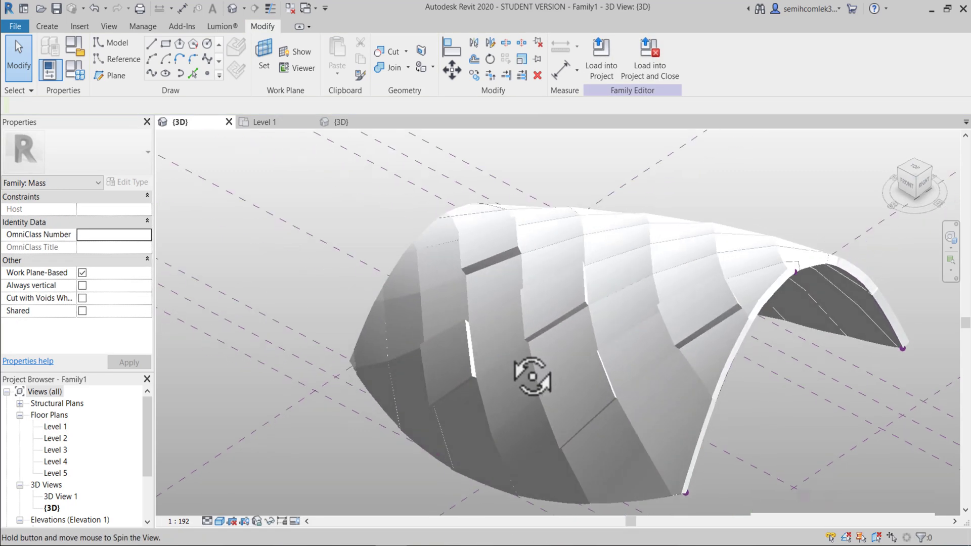
Give two neighbouring front panels a 400 mm offset and dismiss the save reminder.
middle_click_drag(514, 334, 618, 276, "shift")
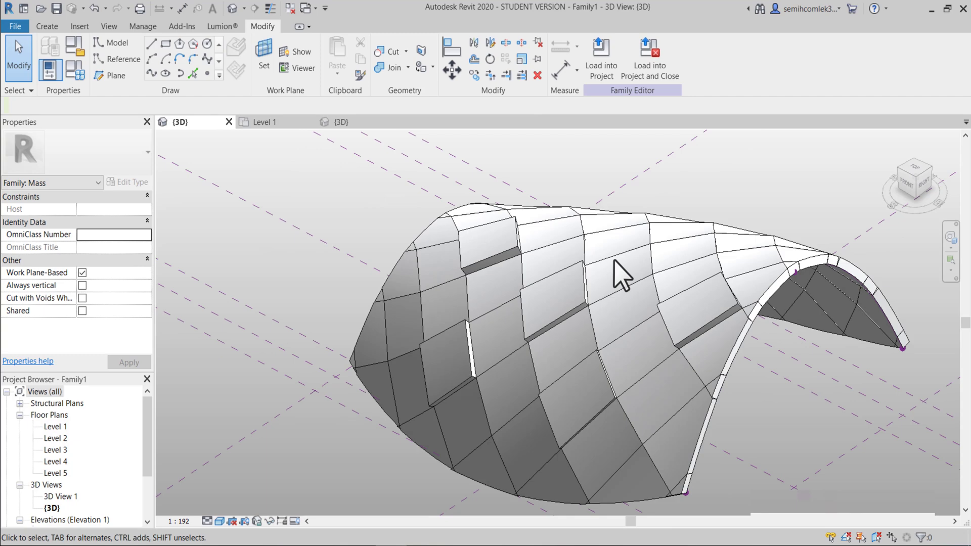
left_click(484, 319)
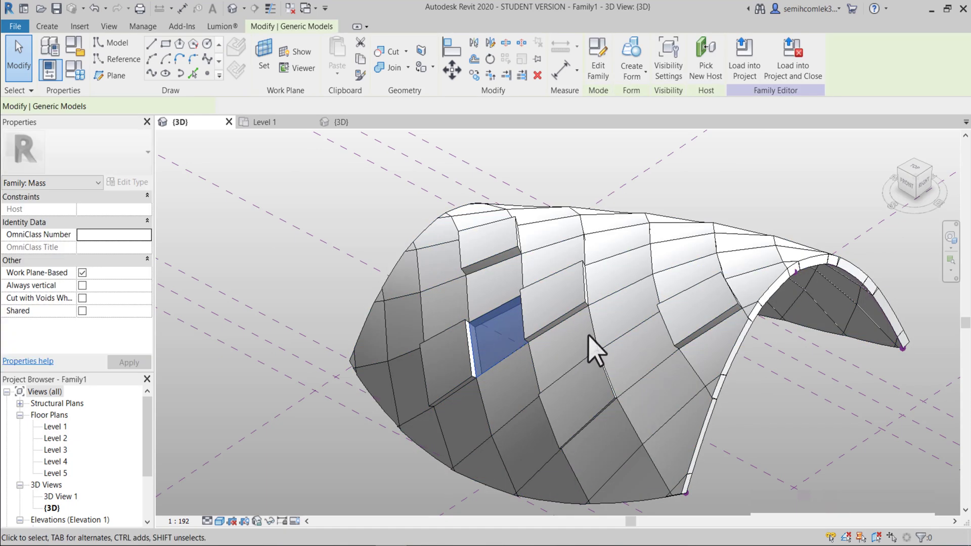
key("Tab")
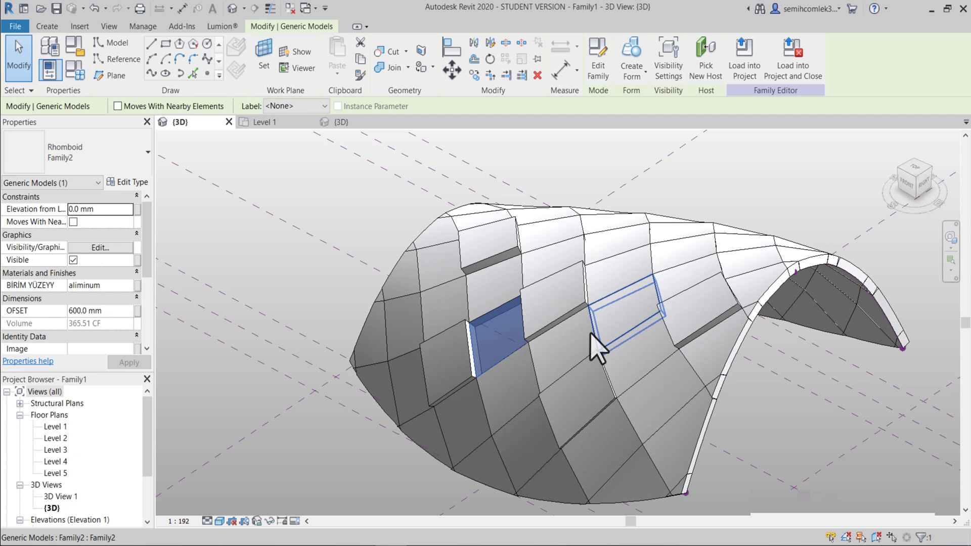
left_click(592, 337, "ctrl")
left_click(73, 312)
type("400")
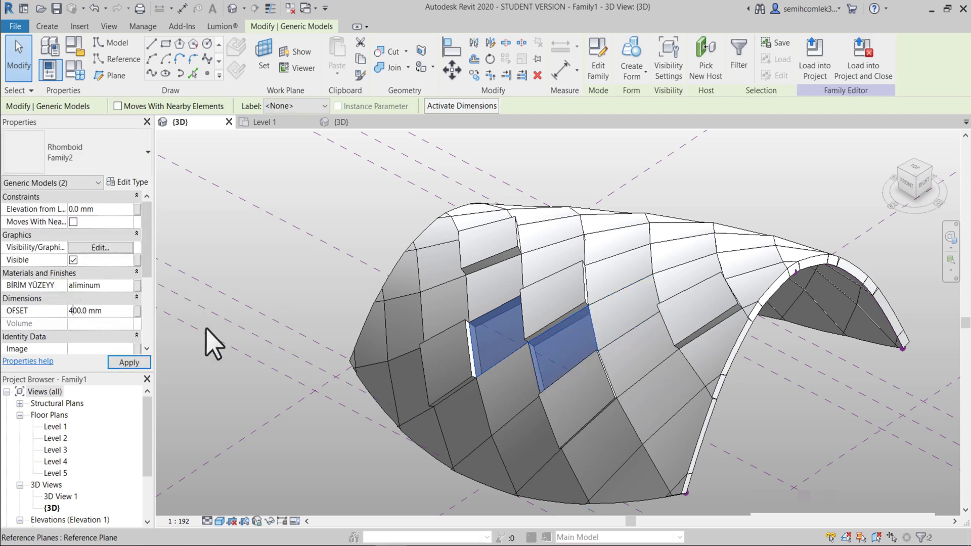
left_click(316, 313)
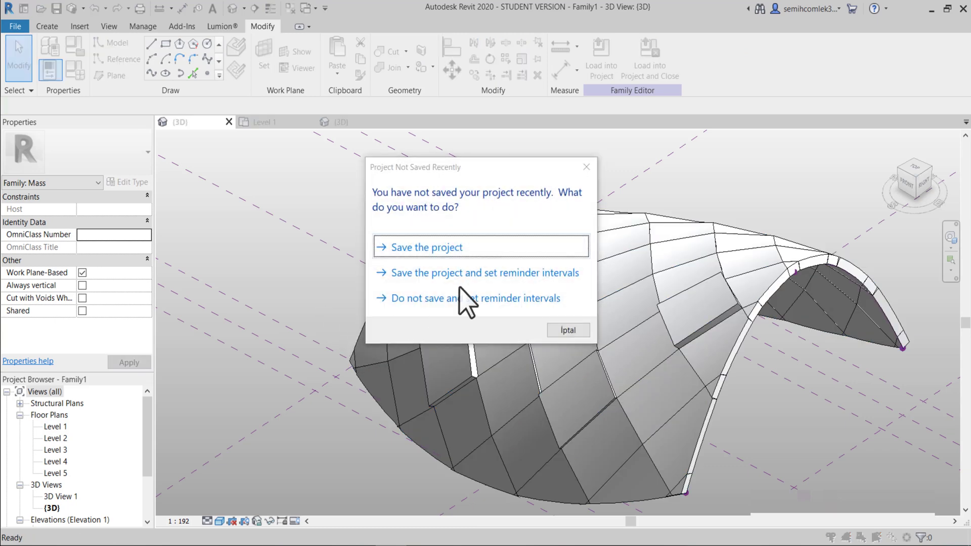
left_click(586, 168)
middle_click_drag(238, 347, 207, 333, "shift")
scroll(215, 345, "down", 5)
scroll(70, 495, "down", 2)
Open the East and North elevations, centering the mass in each.
double_click(52, 475)
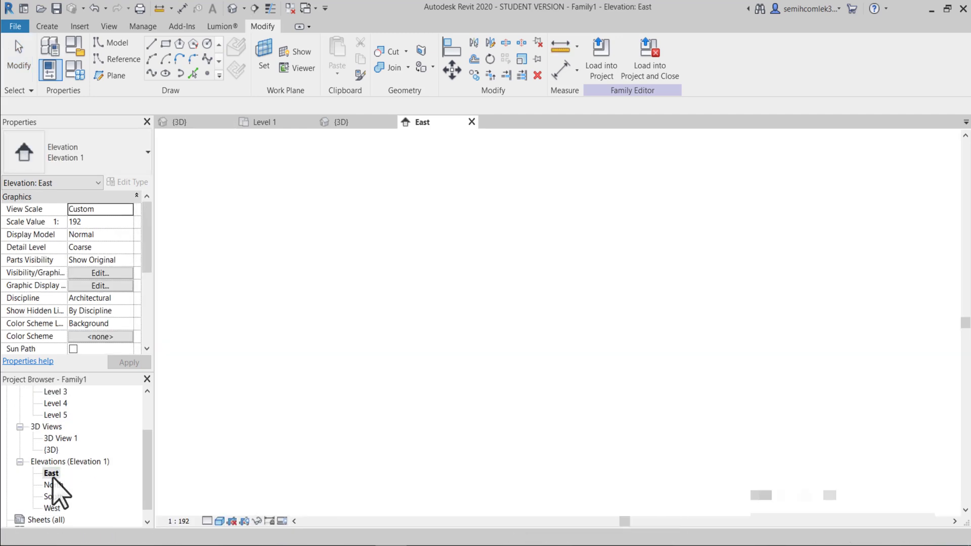
scroll(536, 472, "up", 2)
scroll(563, 509, "up", 1)
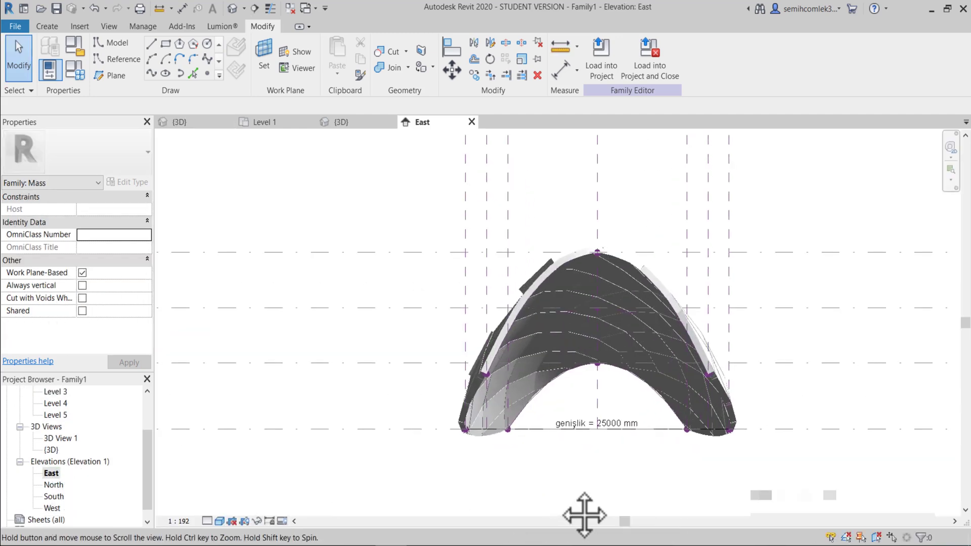
middle_click_drag(582, 514, 478, 494)
scroll(477, 494, "up", 1)
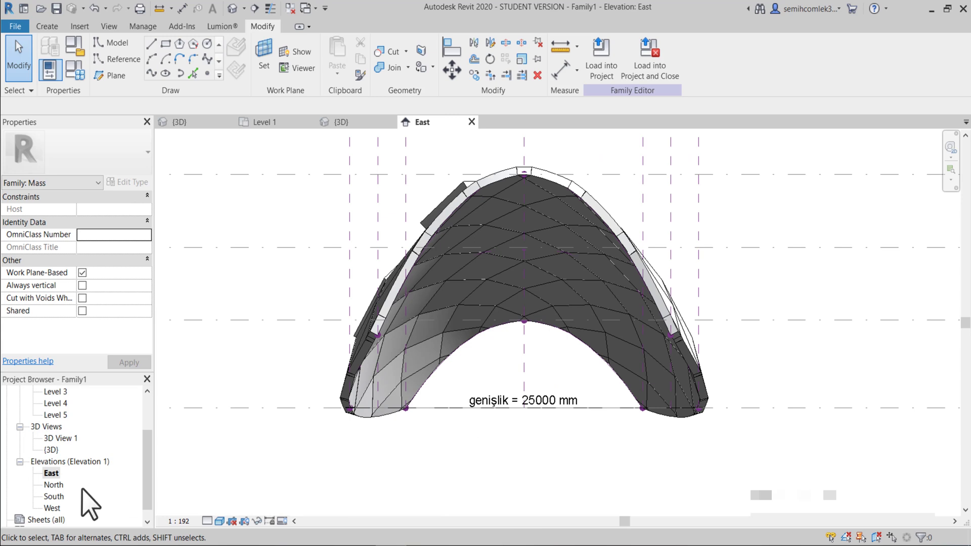
double_click(56, 485)
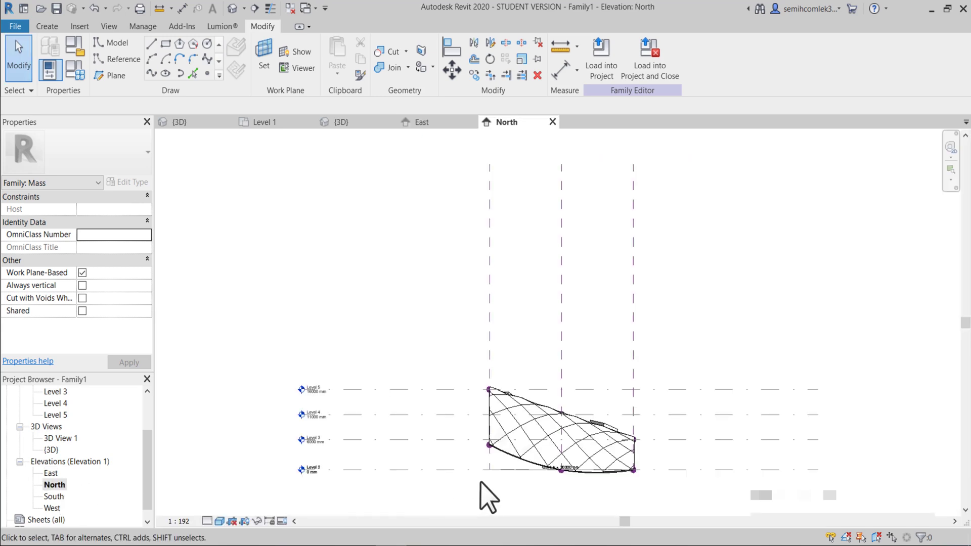
middle_click_drag(486, 497, 449, 481)
scroll(505, 497, "up", 1)
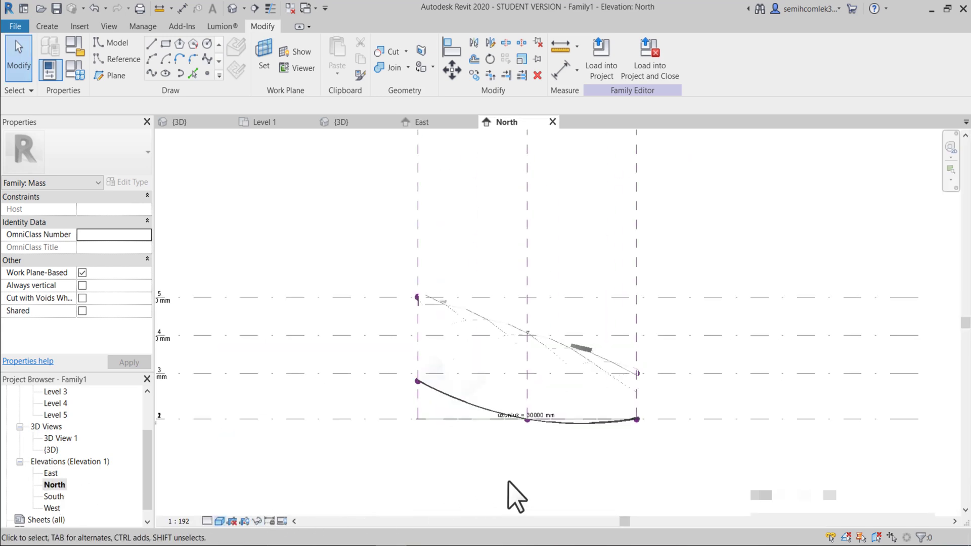
scroll(509, 474, "up", 1)
Review the mass in the South and West elevations, then return to the {3D} view.
double_click(53, 496)
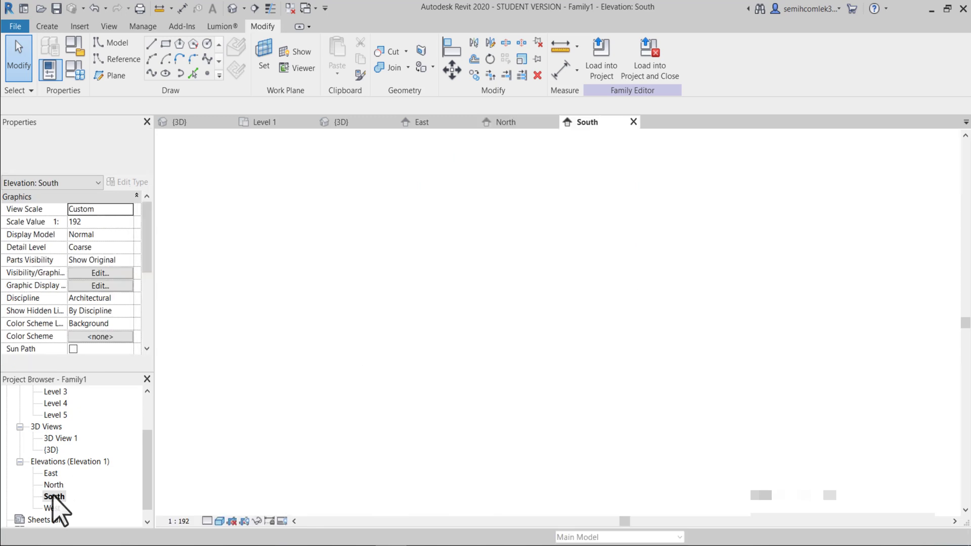
scroll(485, 502, "up", 1)
mouse_move(494, 503)
middle_mouse_down()
mouse_move(331, 466)
mouse_move(397, 479)
middle_mouse_up()
scroll(332, 467, "up", 1)
scroll(377, 461, "up", 1)
scroll(386, 456, "down", 2)
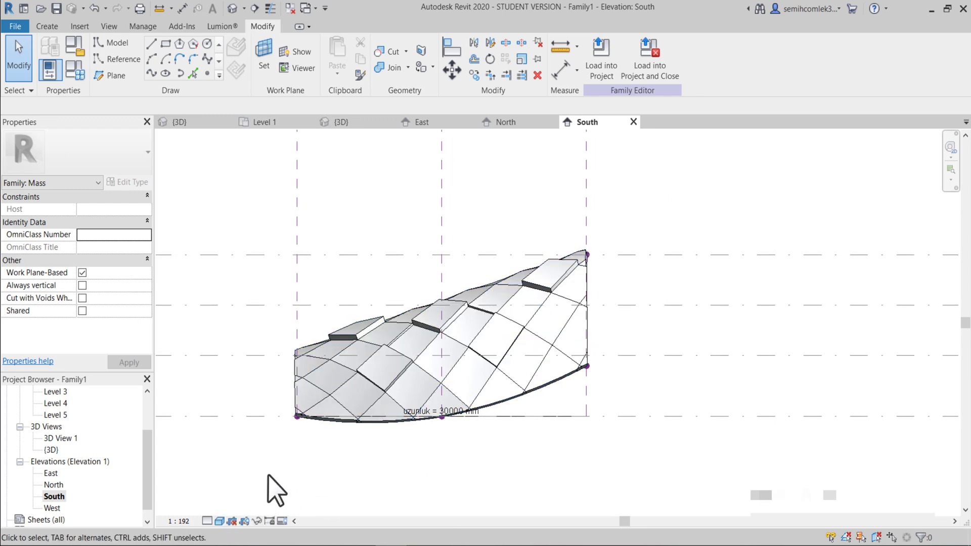
double_click(52, 508)
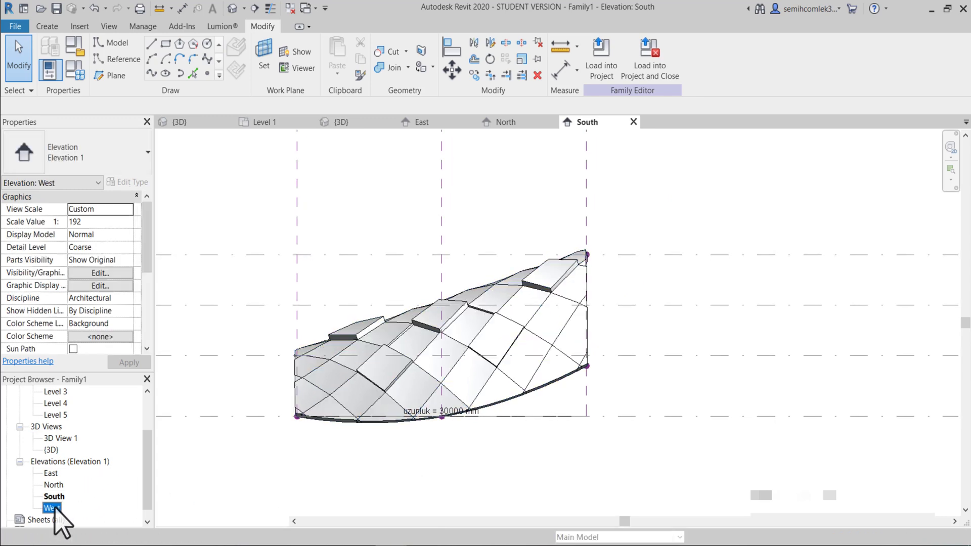
middle_click_drag(504, 499, 490, 494)
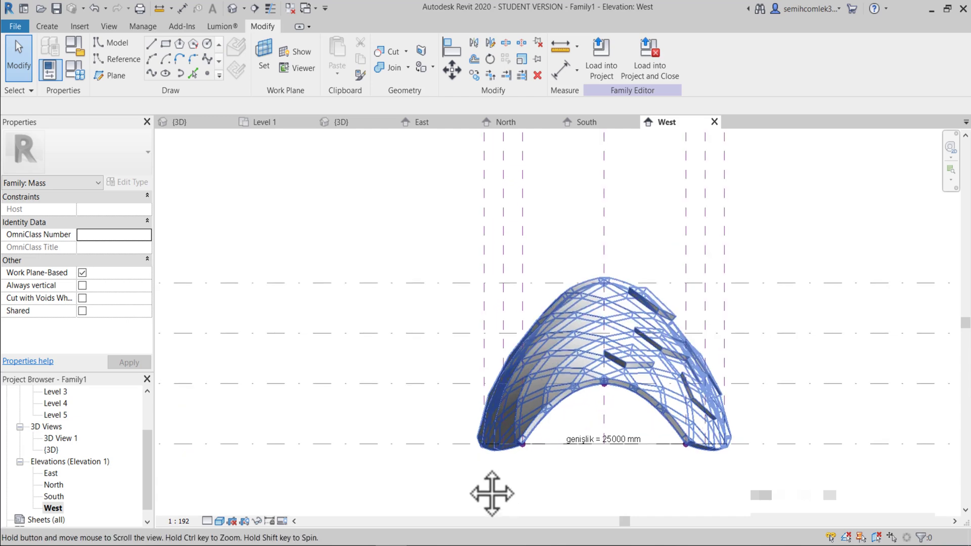
scroll(434, 477, "up", 1)
middle_click_drag(433, 477, 397, 504)
scroll(590, 327, "up", 1)
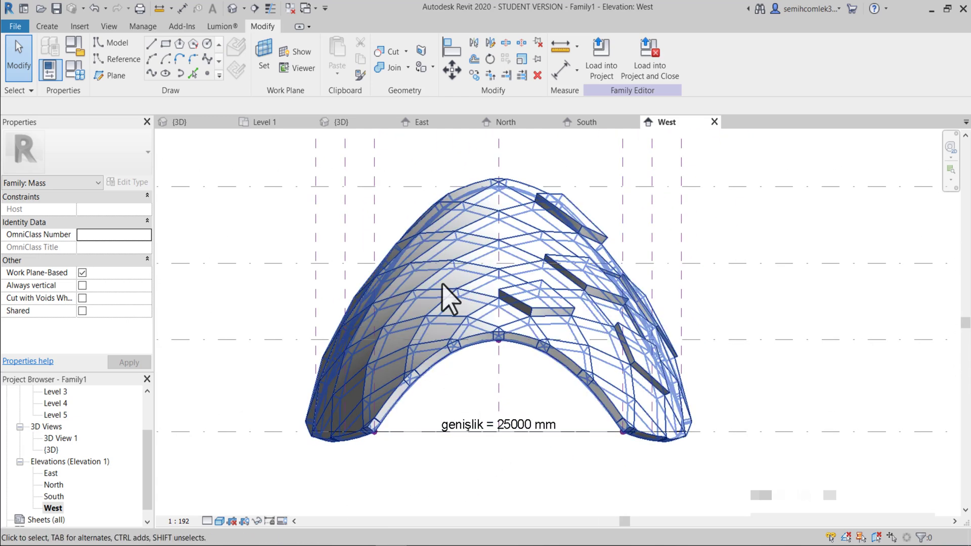
key("ctrl+Tab")
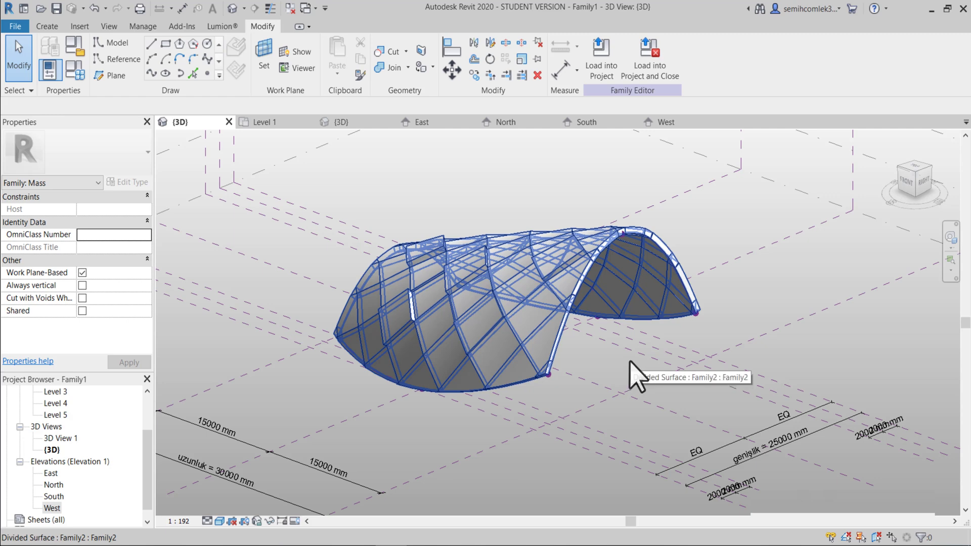
middle_click_drag(630, 372, 587, 373, "shift")
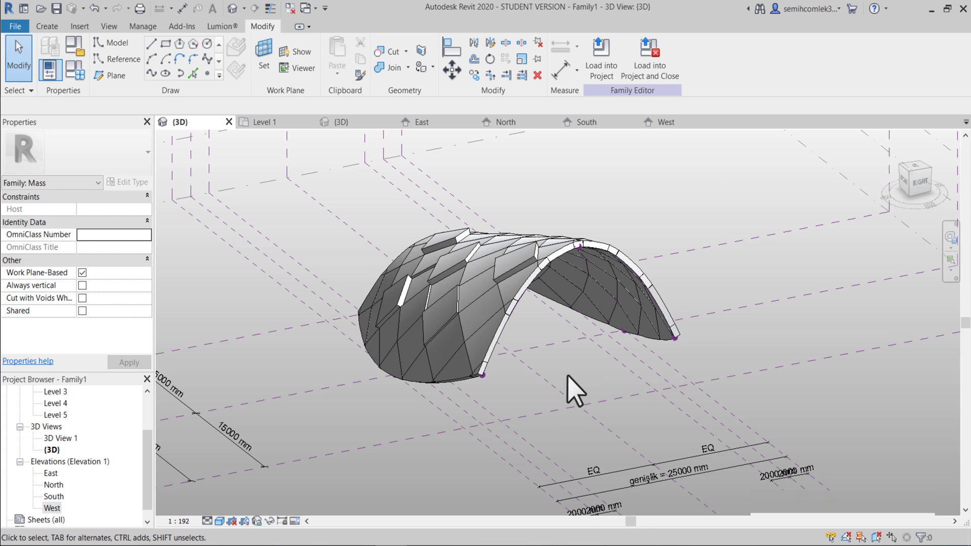
middle_click_drag(582, 377, 581, 385, "shift")
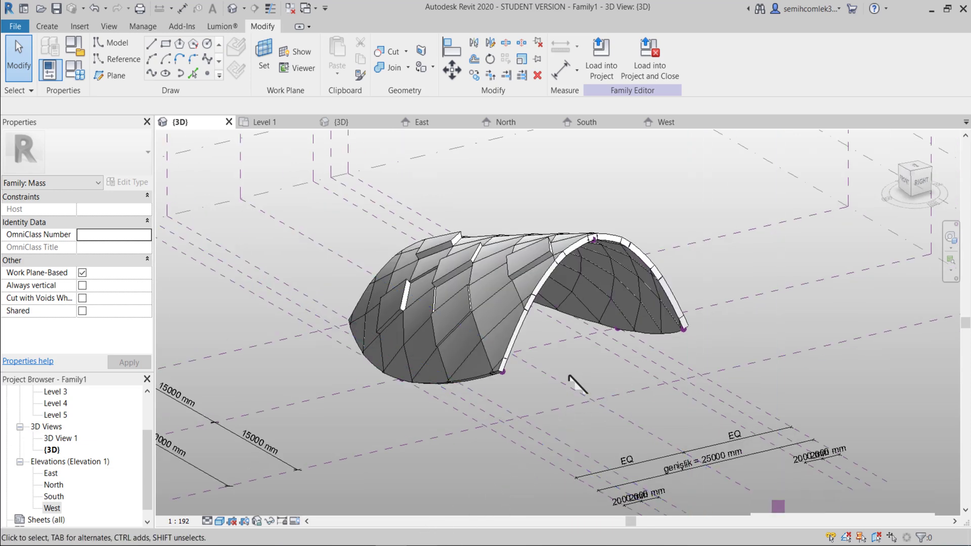